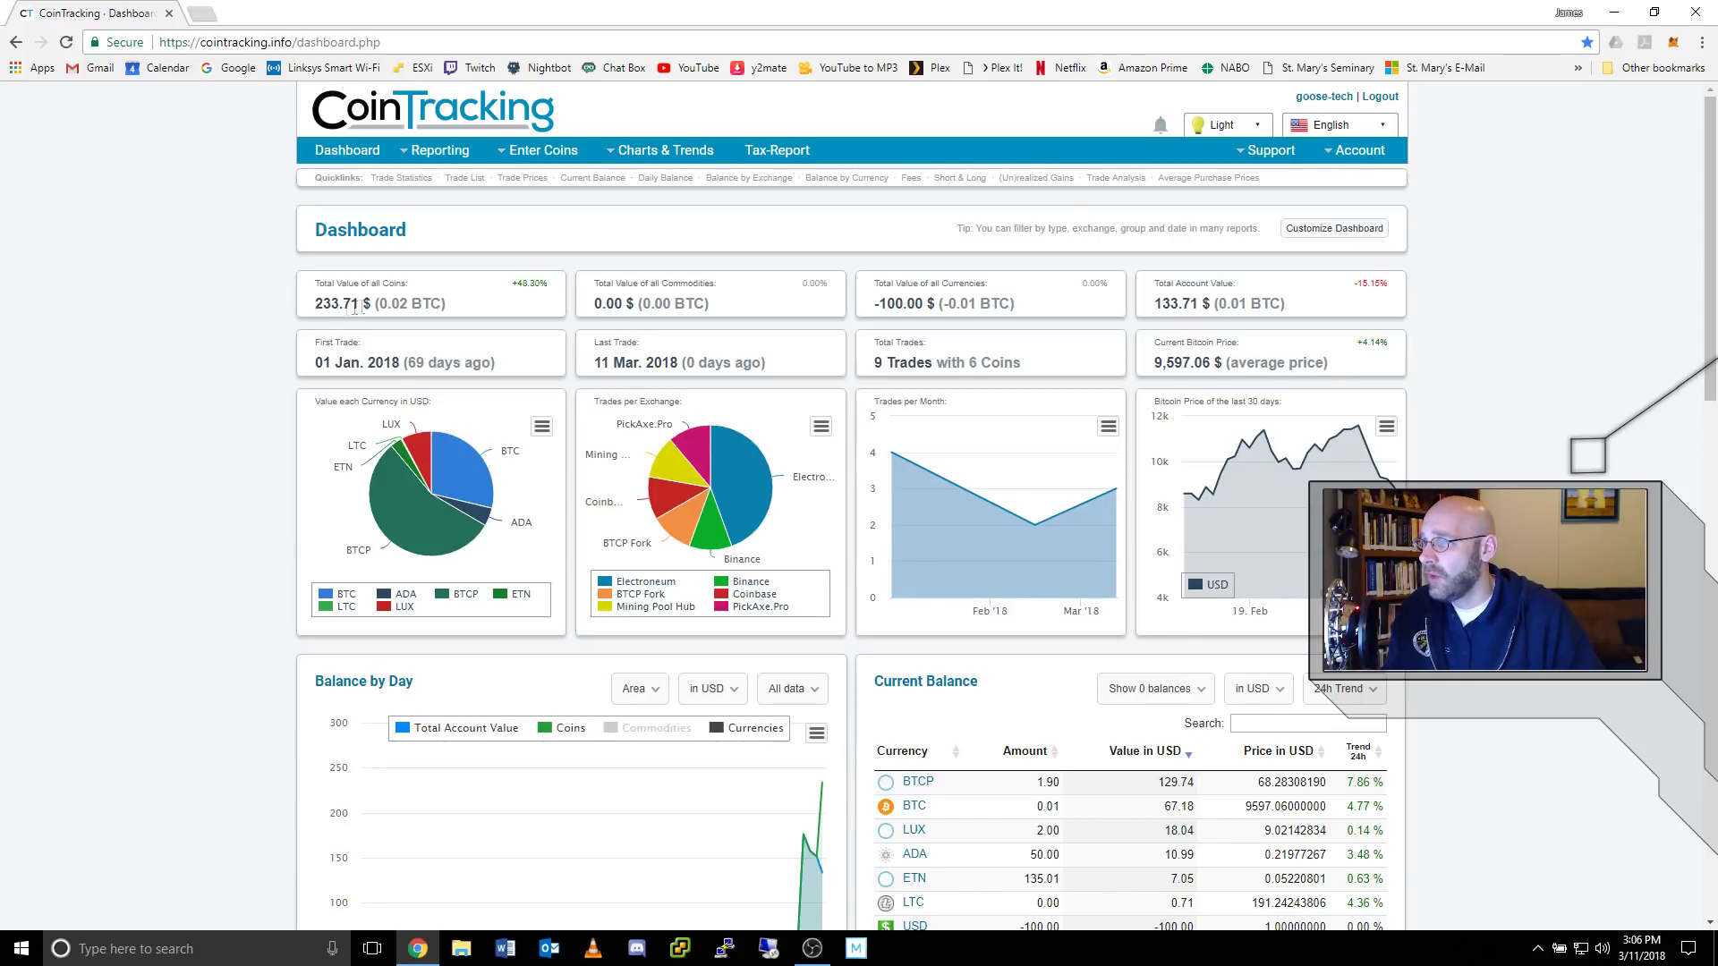
pyautogui.moveTo(314, 305); pyautogui.dragTo(431, 303)
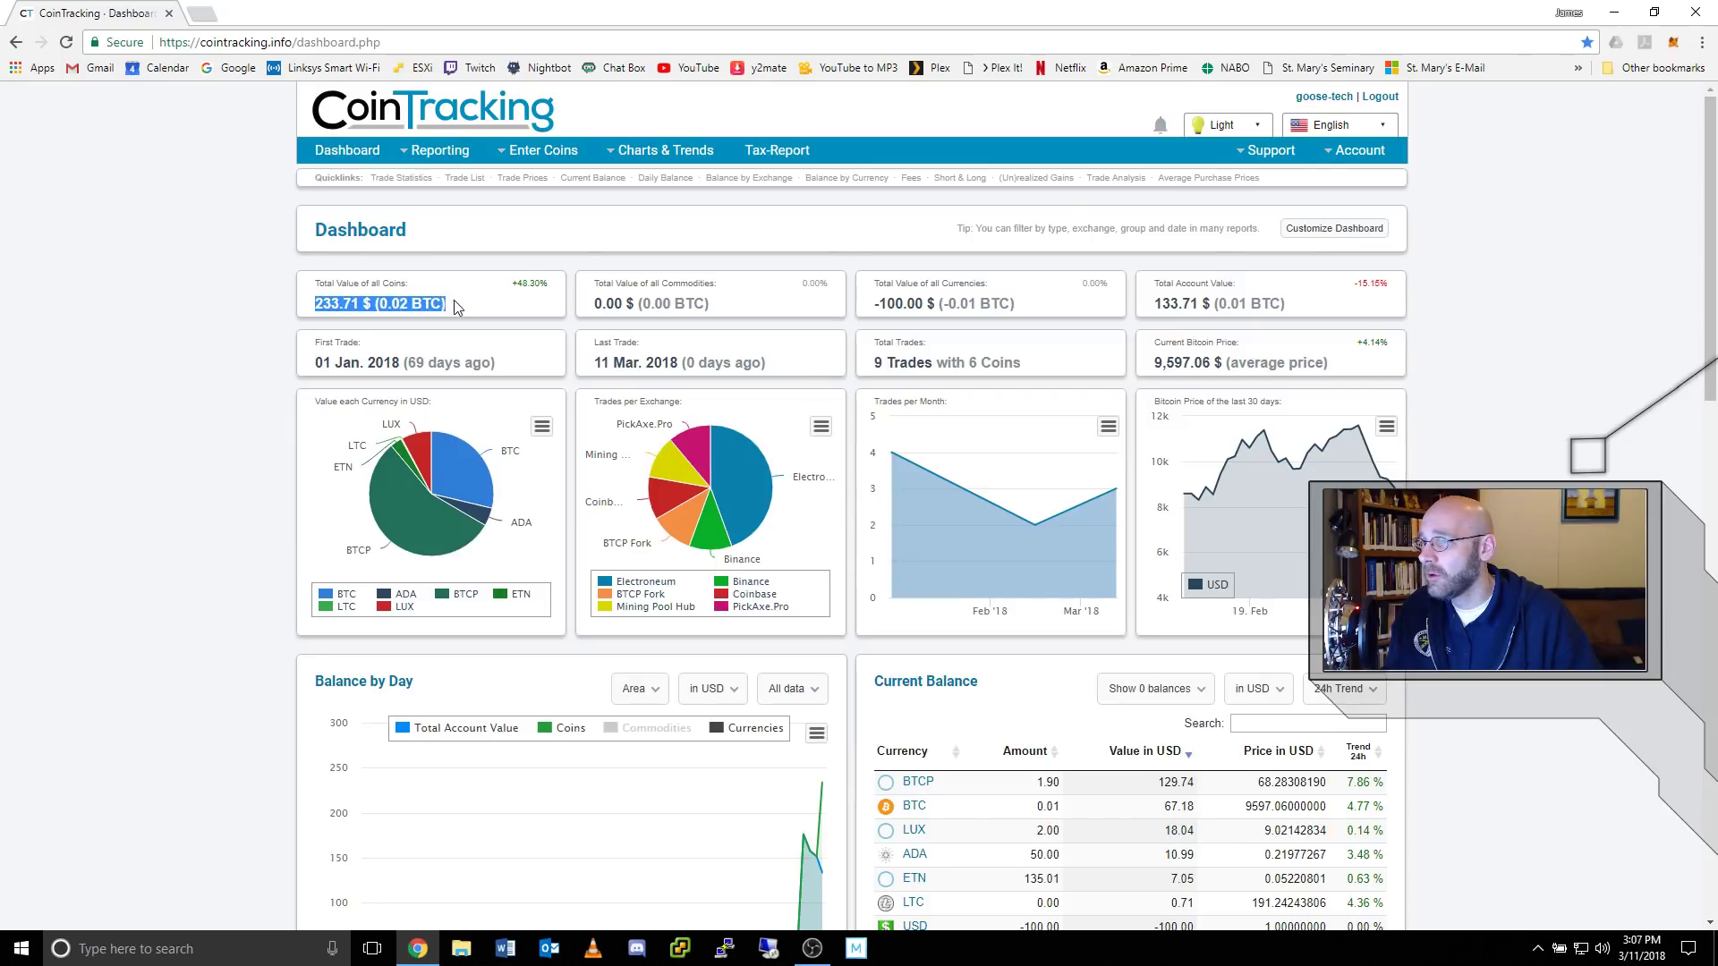
pyautogui.moveTo(318, 362); pyautogui.dragTo(552, 369)
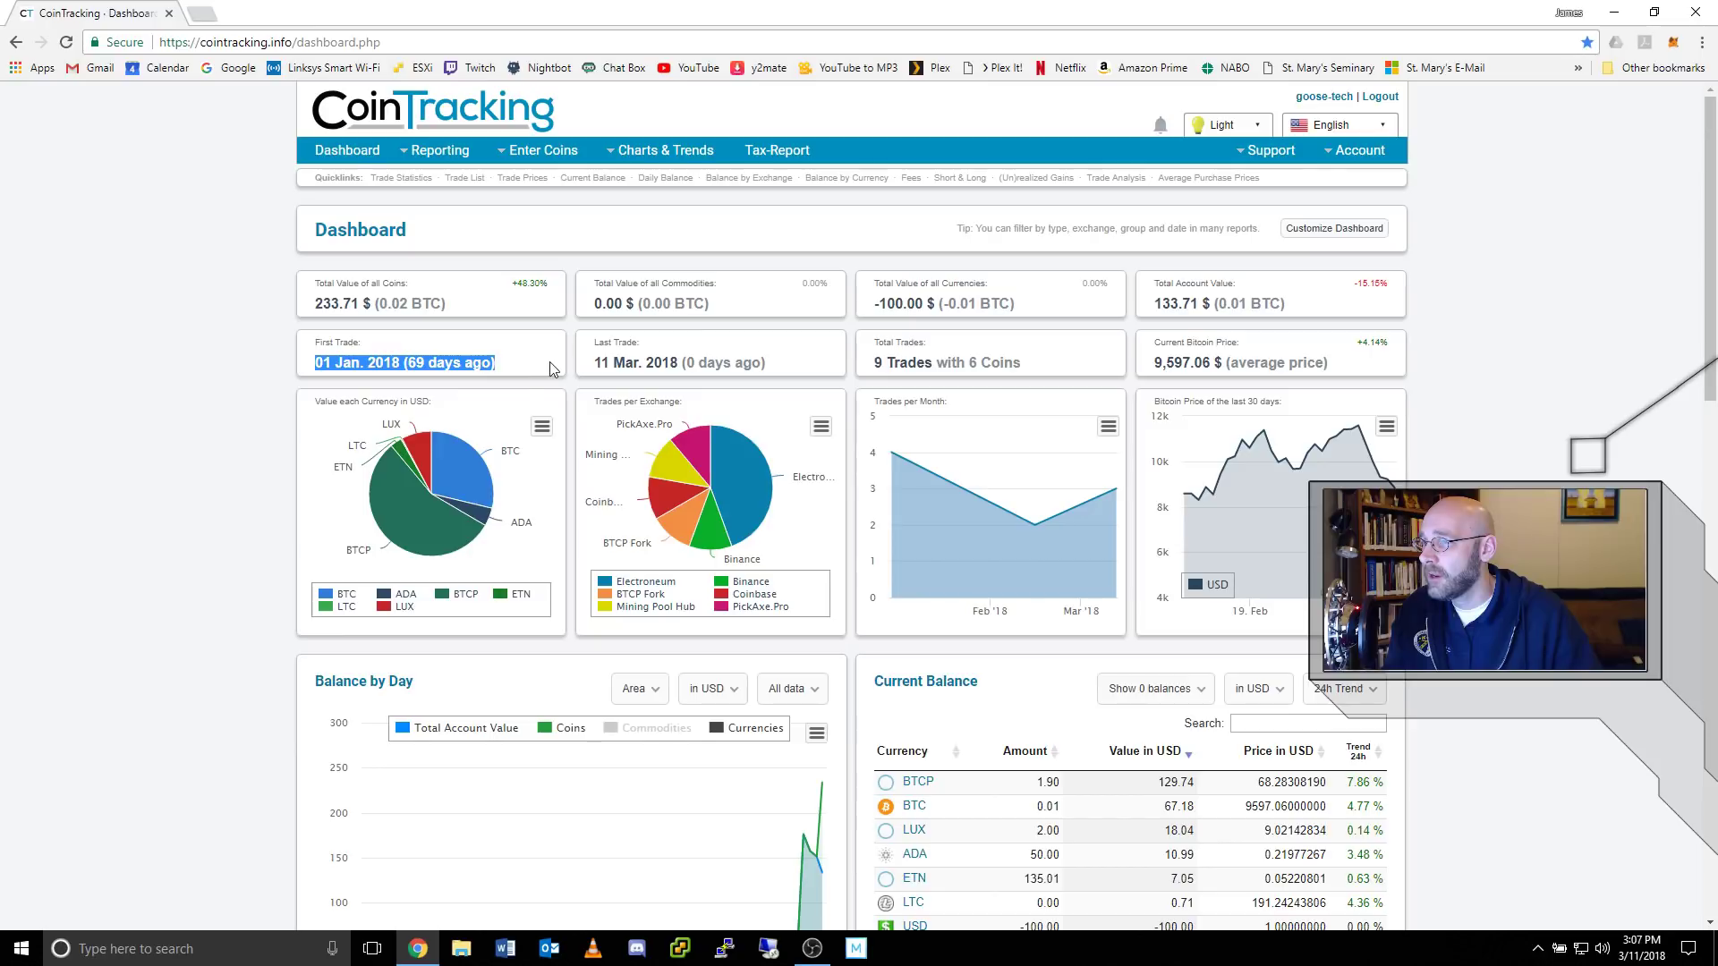
pyautogui.click(340, 404)
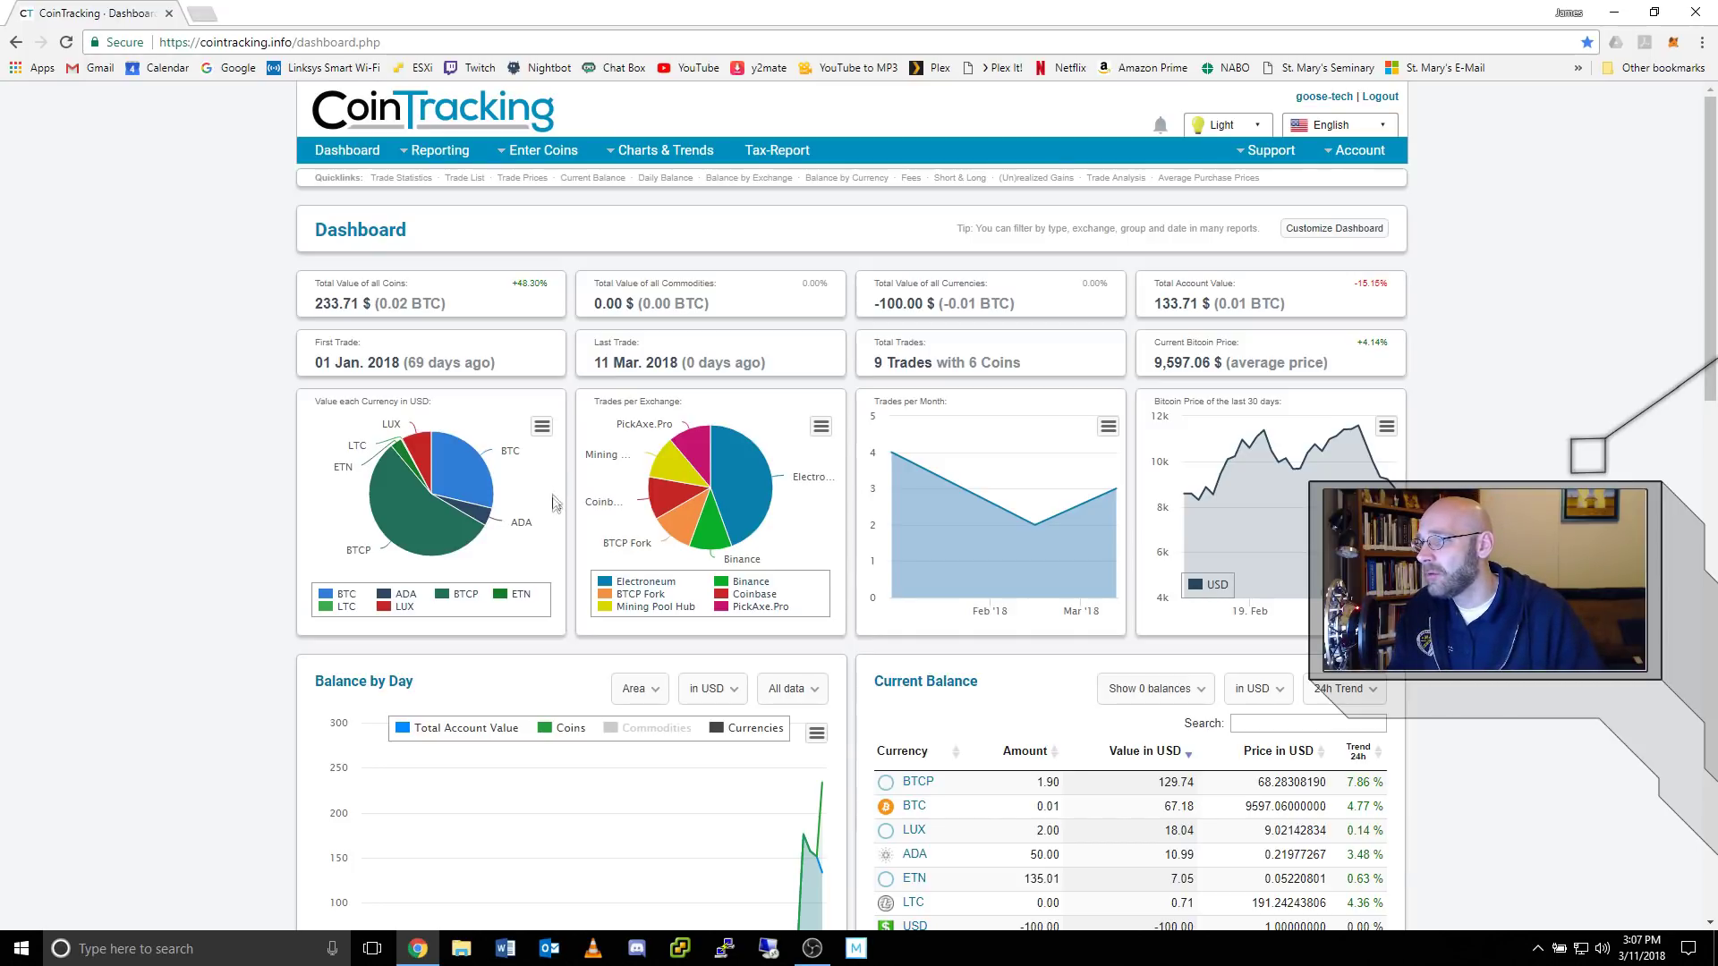
pyautogui.moveTo(394, 537)
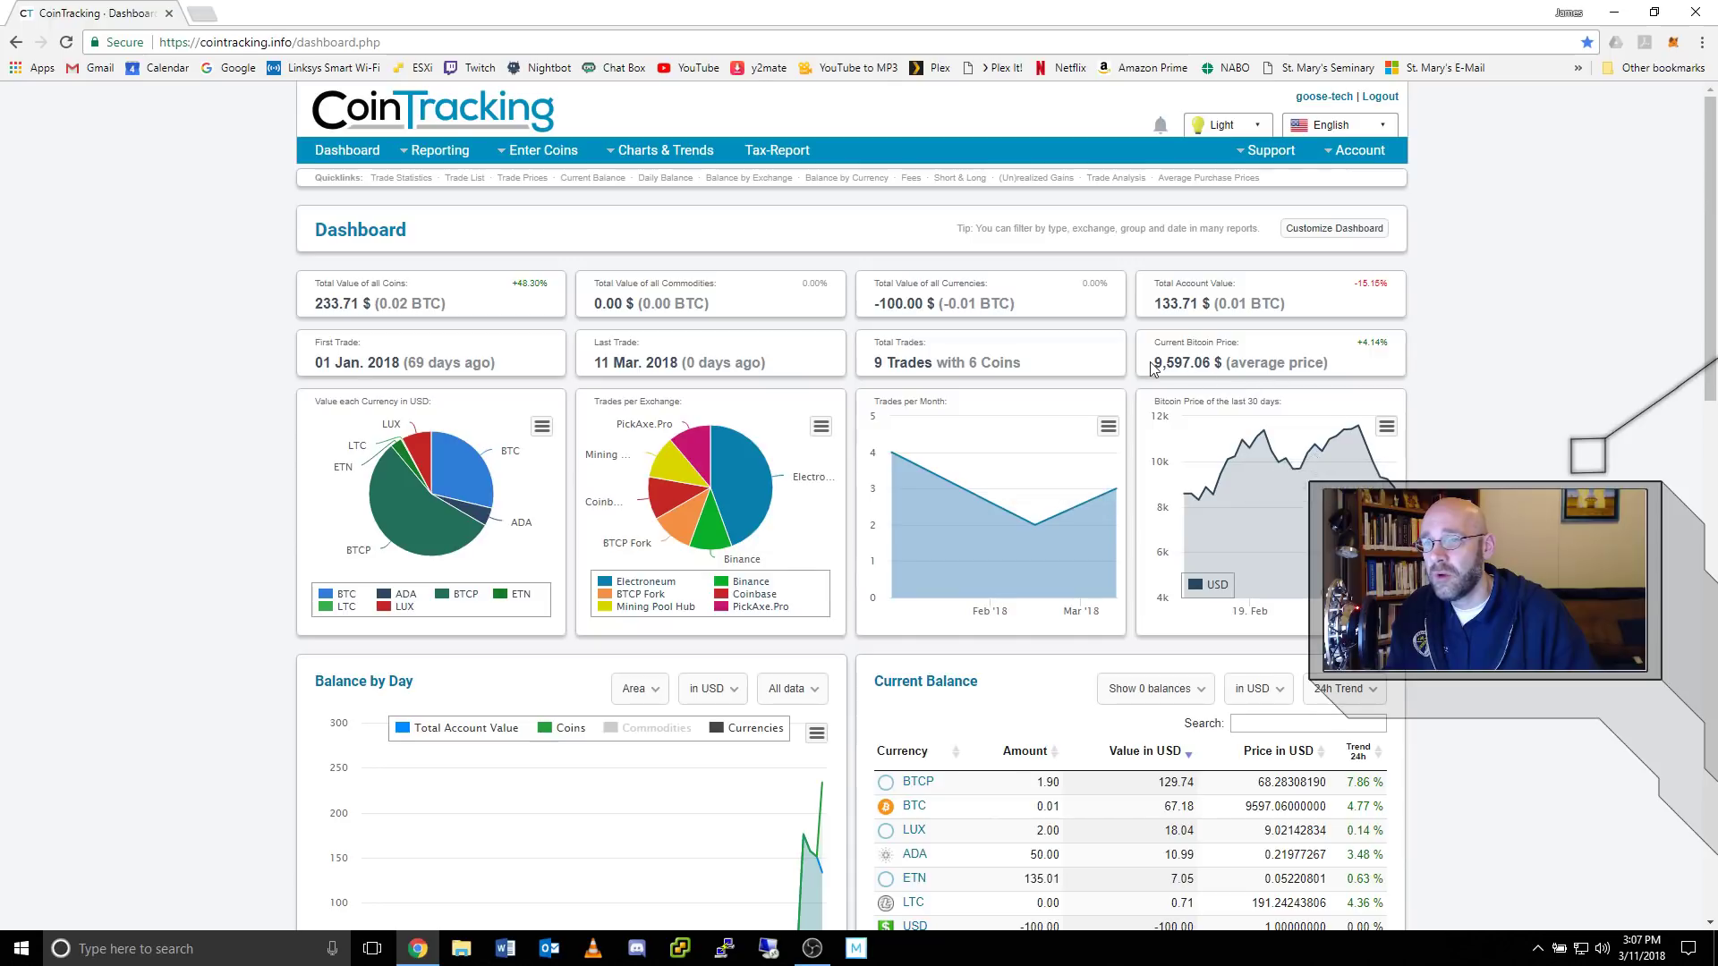
pyautogui.moveTo(1156, 362); pyautogui.dragTo(1339, 362)
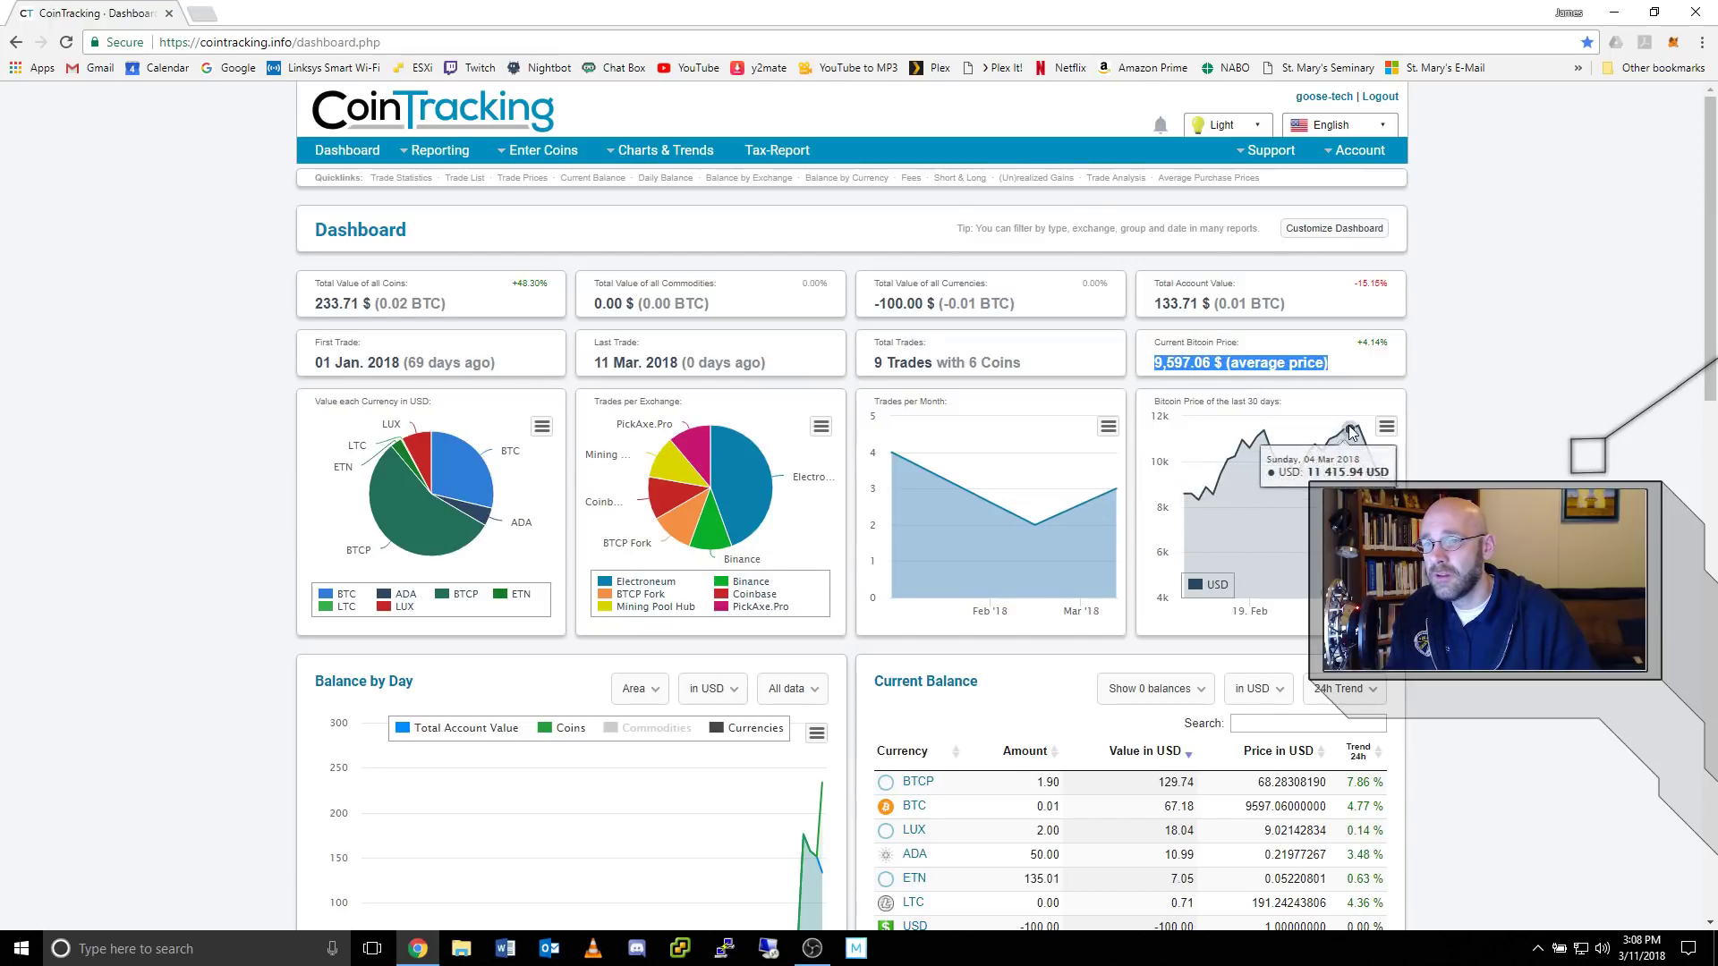
pyautogui.scroll(-5, 1351, 432)
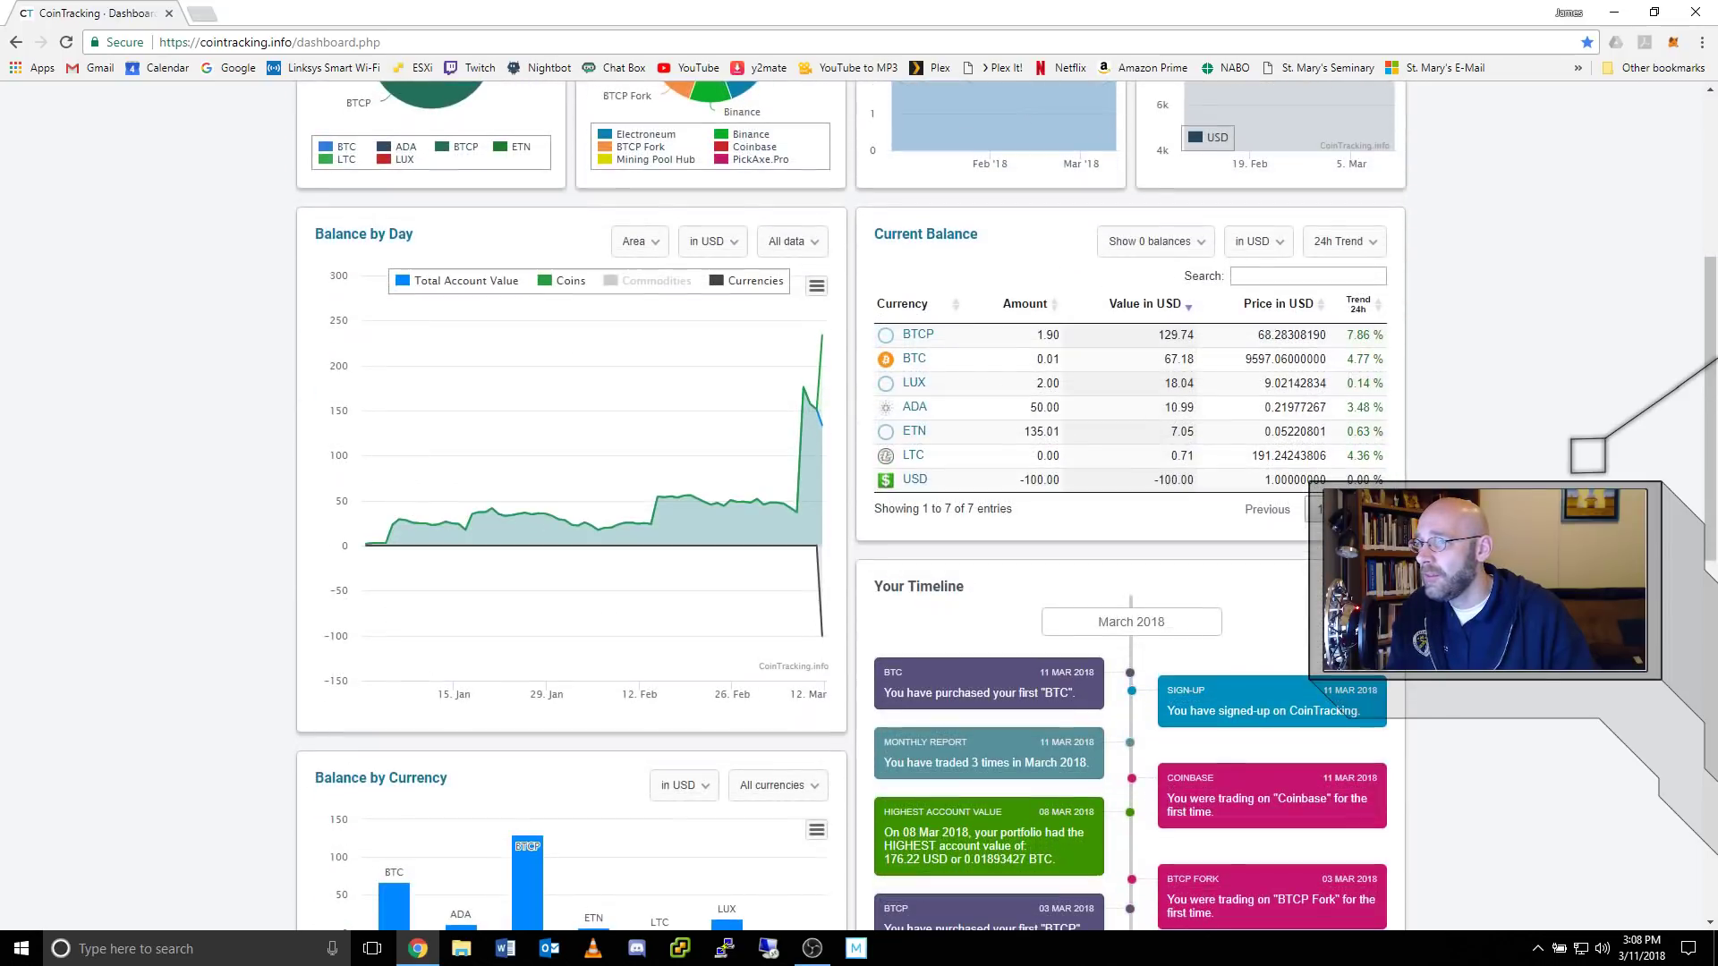
pyautogui.scroll(-1, 1006, 506)
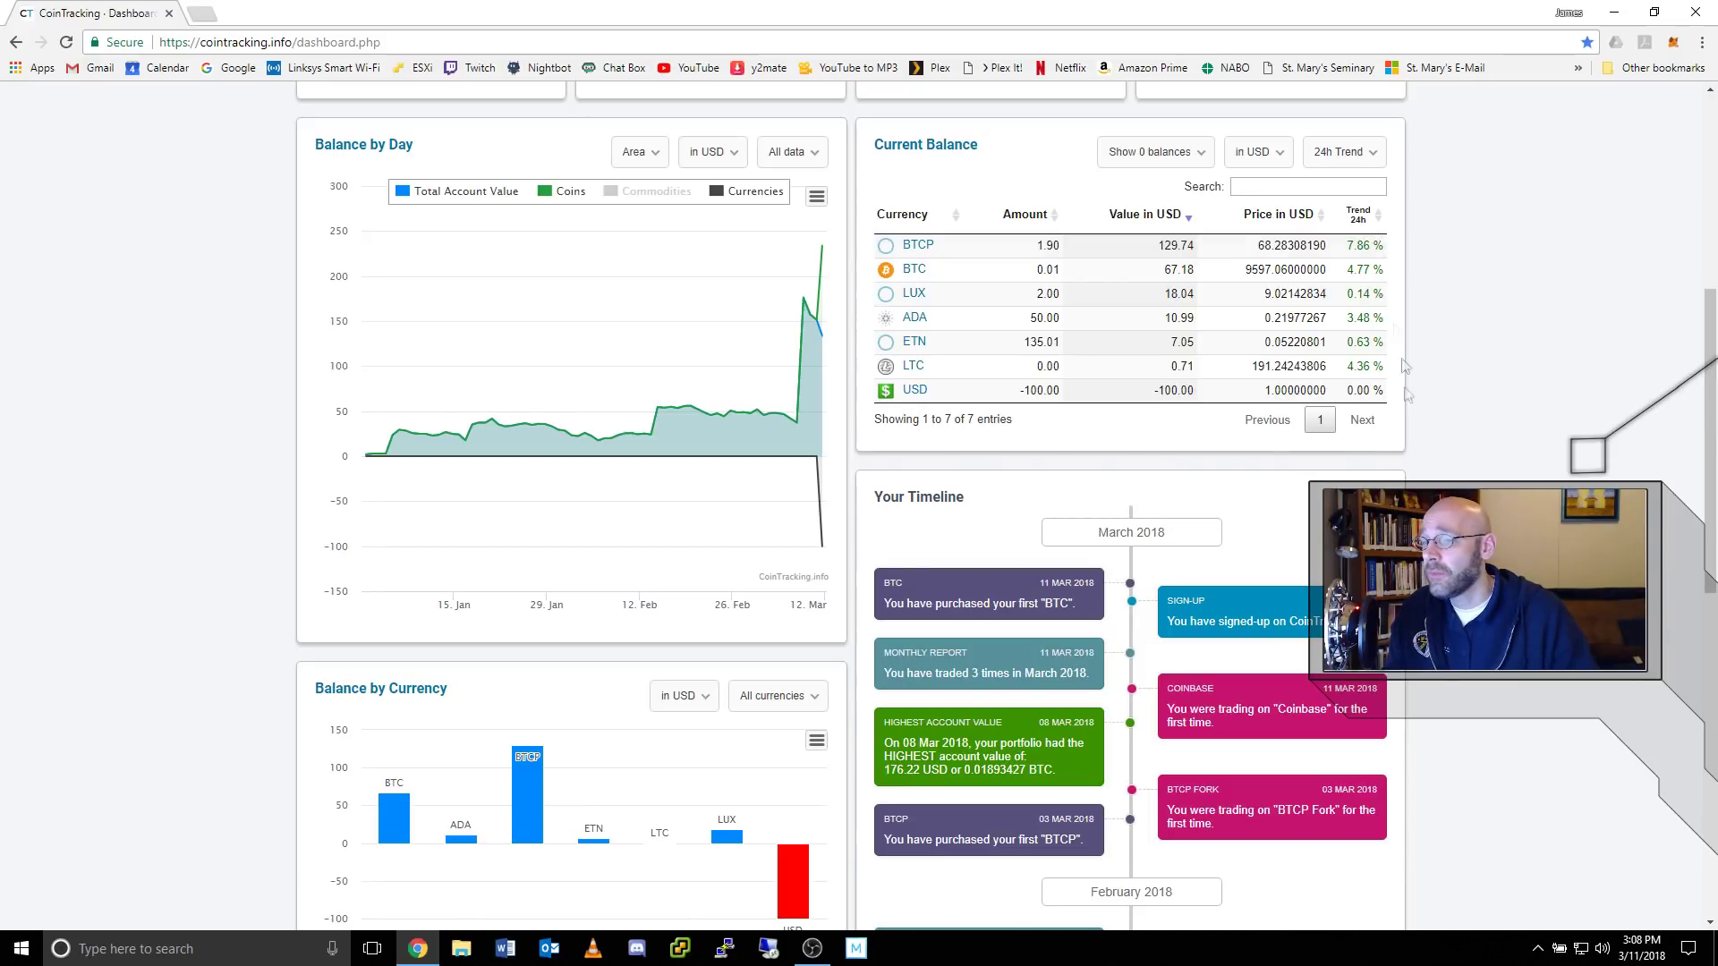
pyautogui.scroll(-9, 1129, 445)
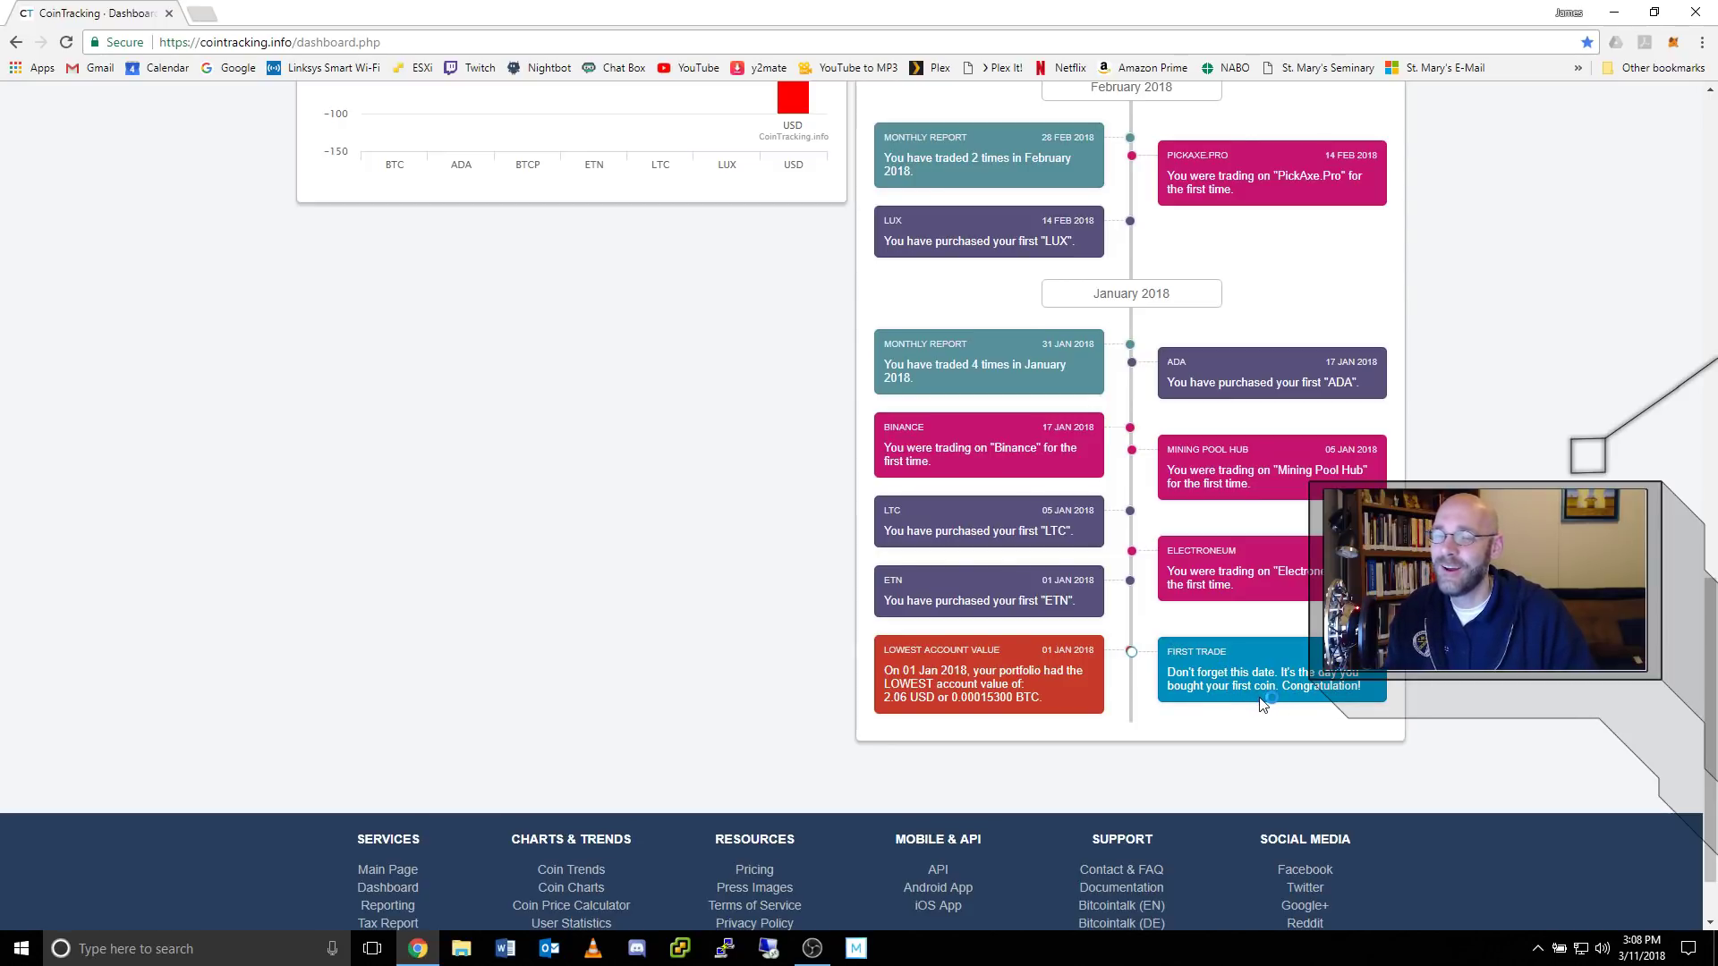
pyautogui.scroll(7, 1539, 732)
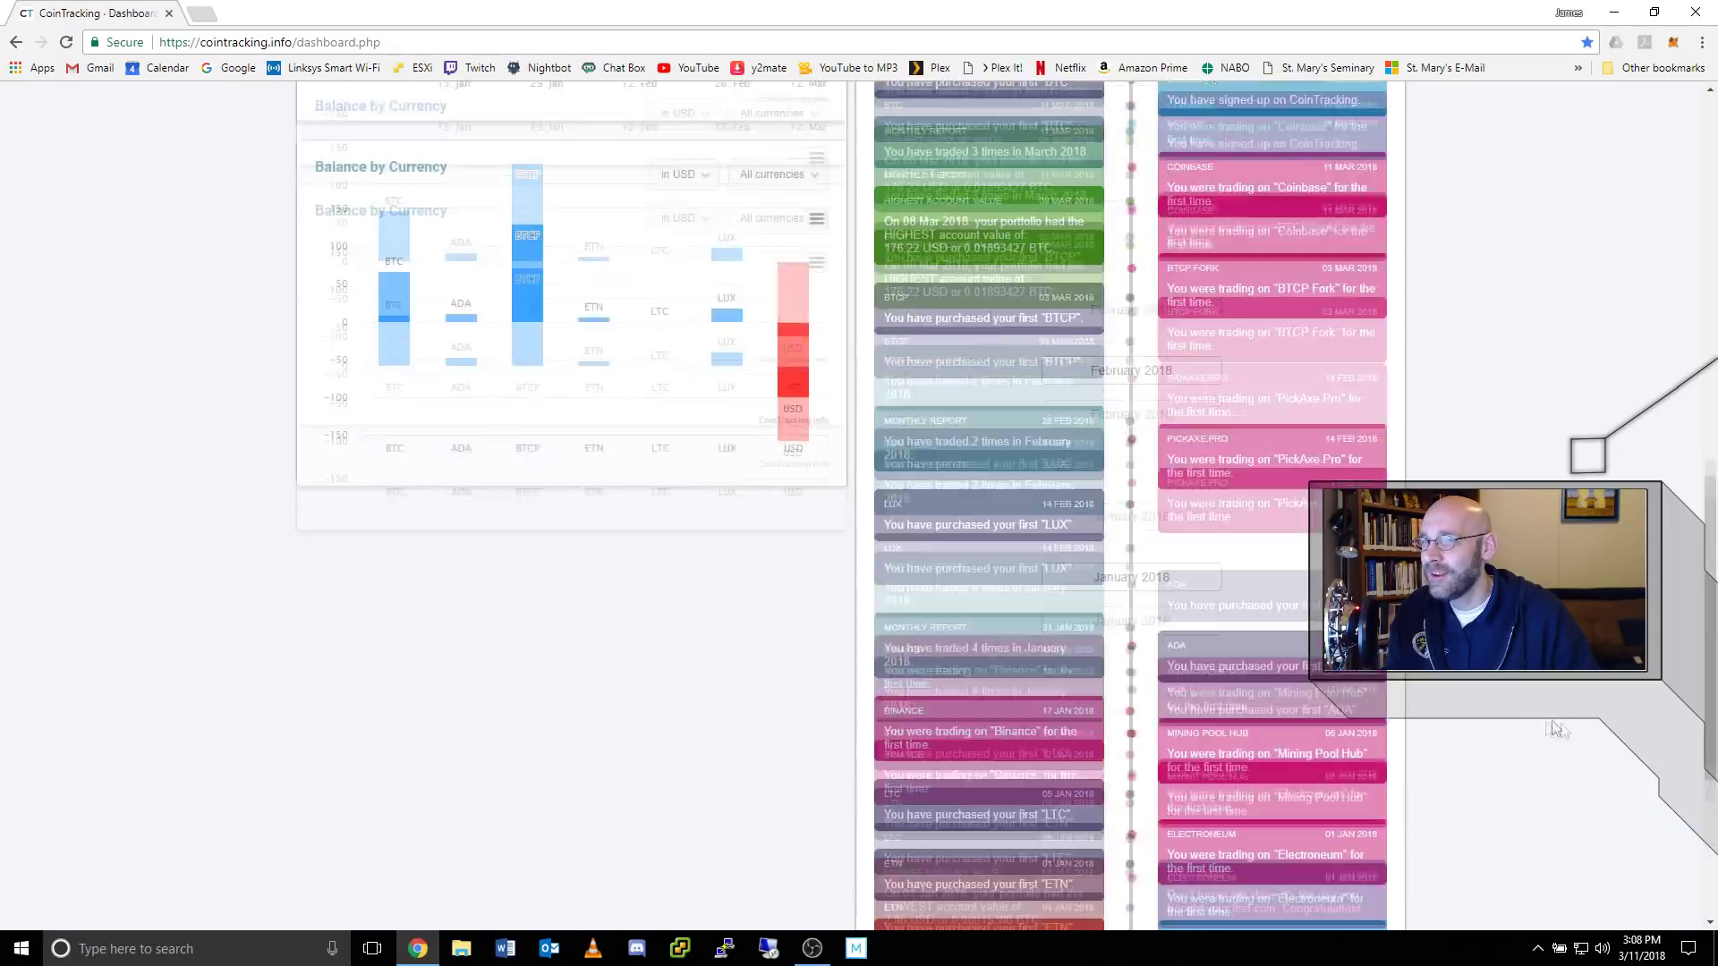
pyautogui.scroll(8, 1587, 731)
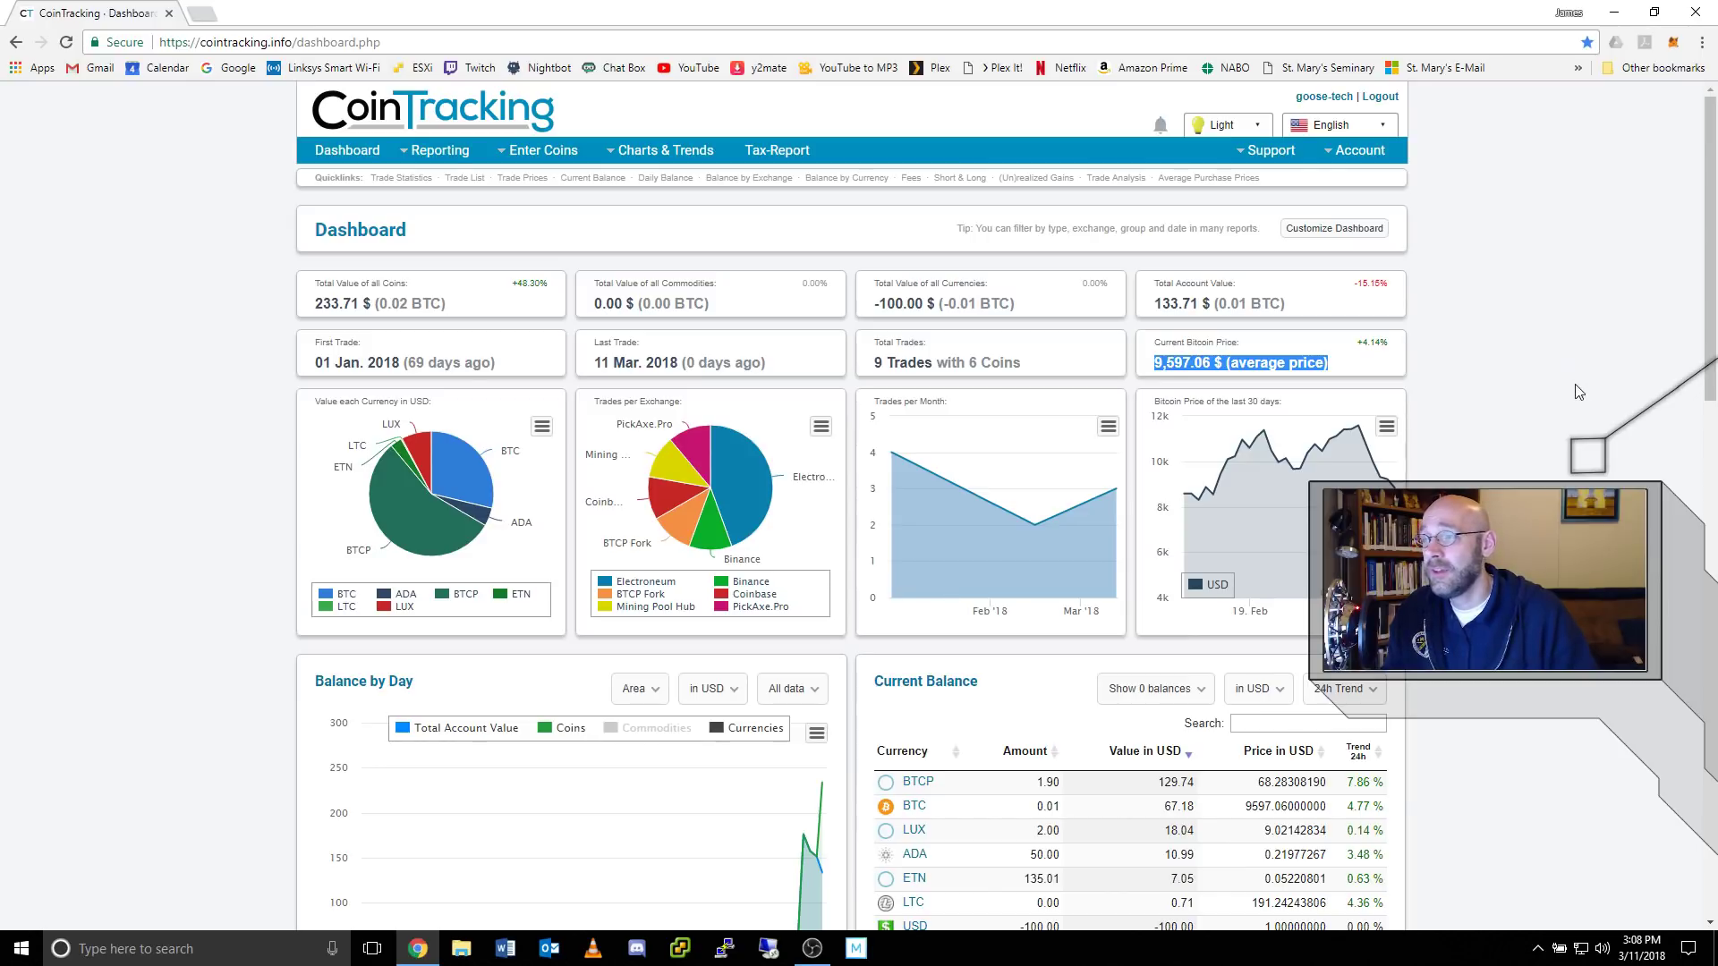
# Open Enter Coins > Overview & Manual Import to list the nine recorded entries
pyautogui.moveTo(512, 157)
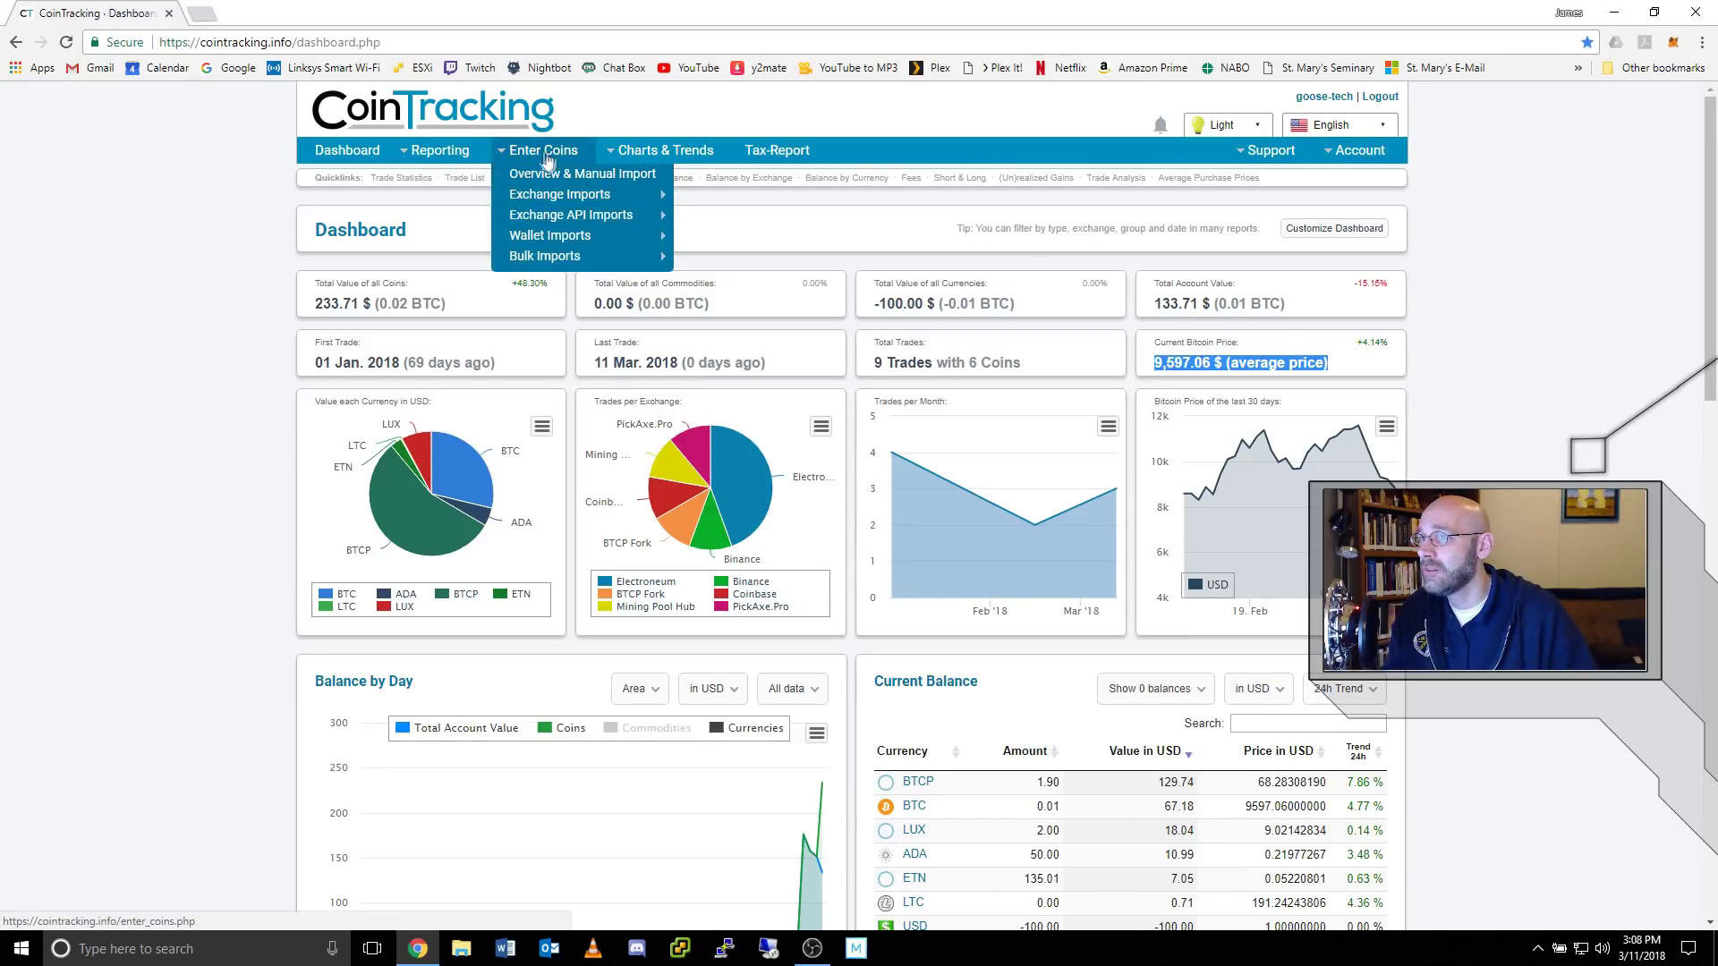
pyautogui.click(606, 181)
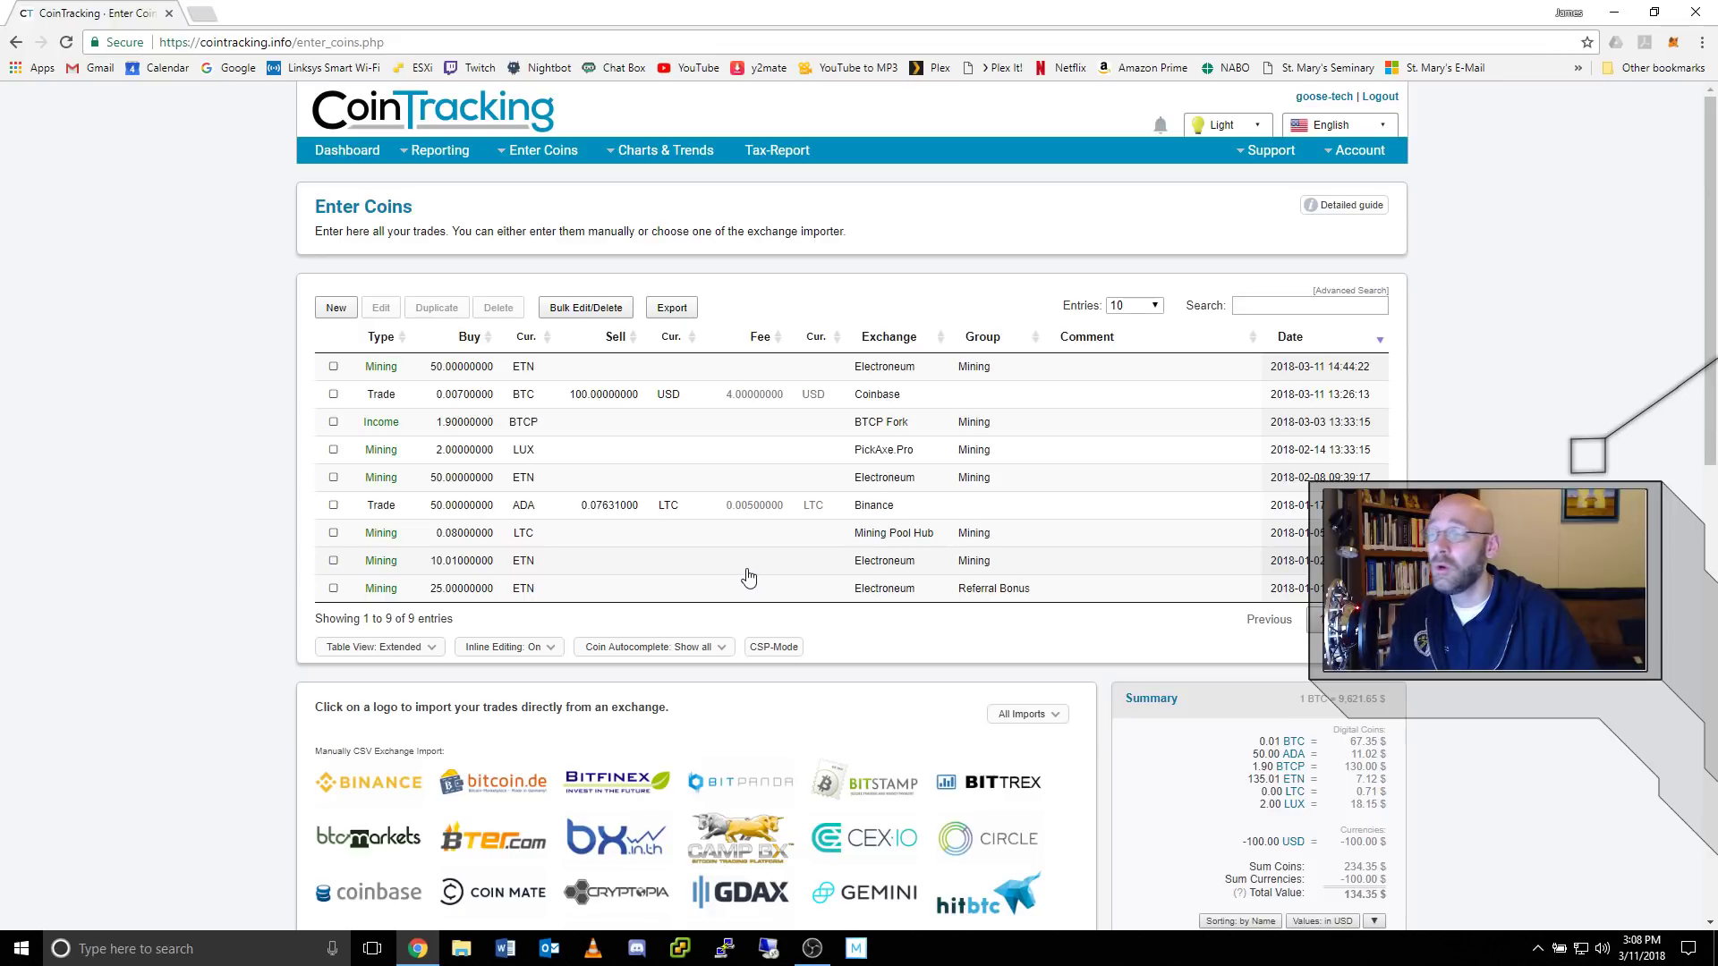
# Start a new Trade (Exchange) transaction buying 0.009 BTC
pyautogui.click(336, 310)
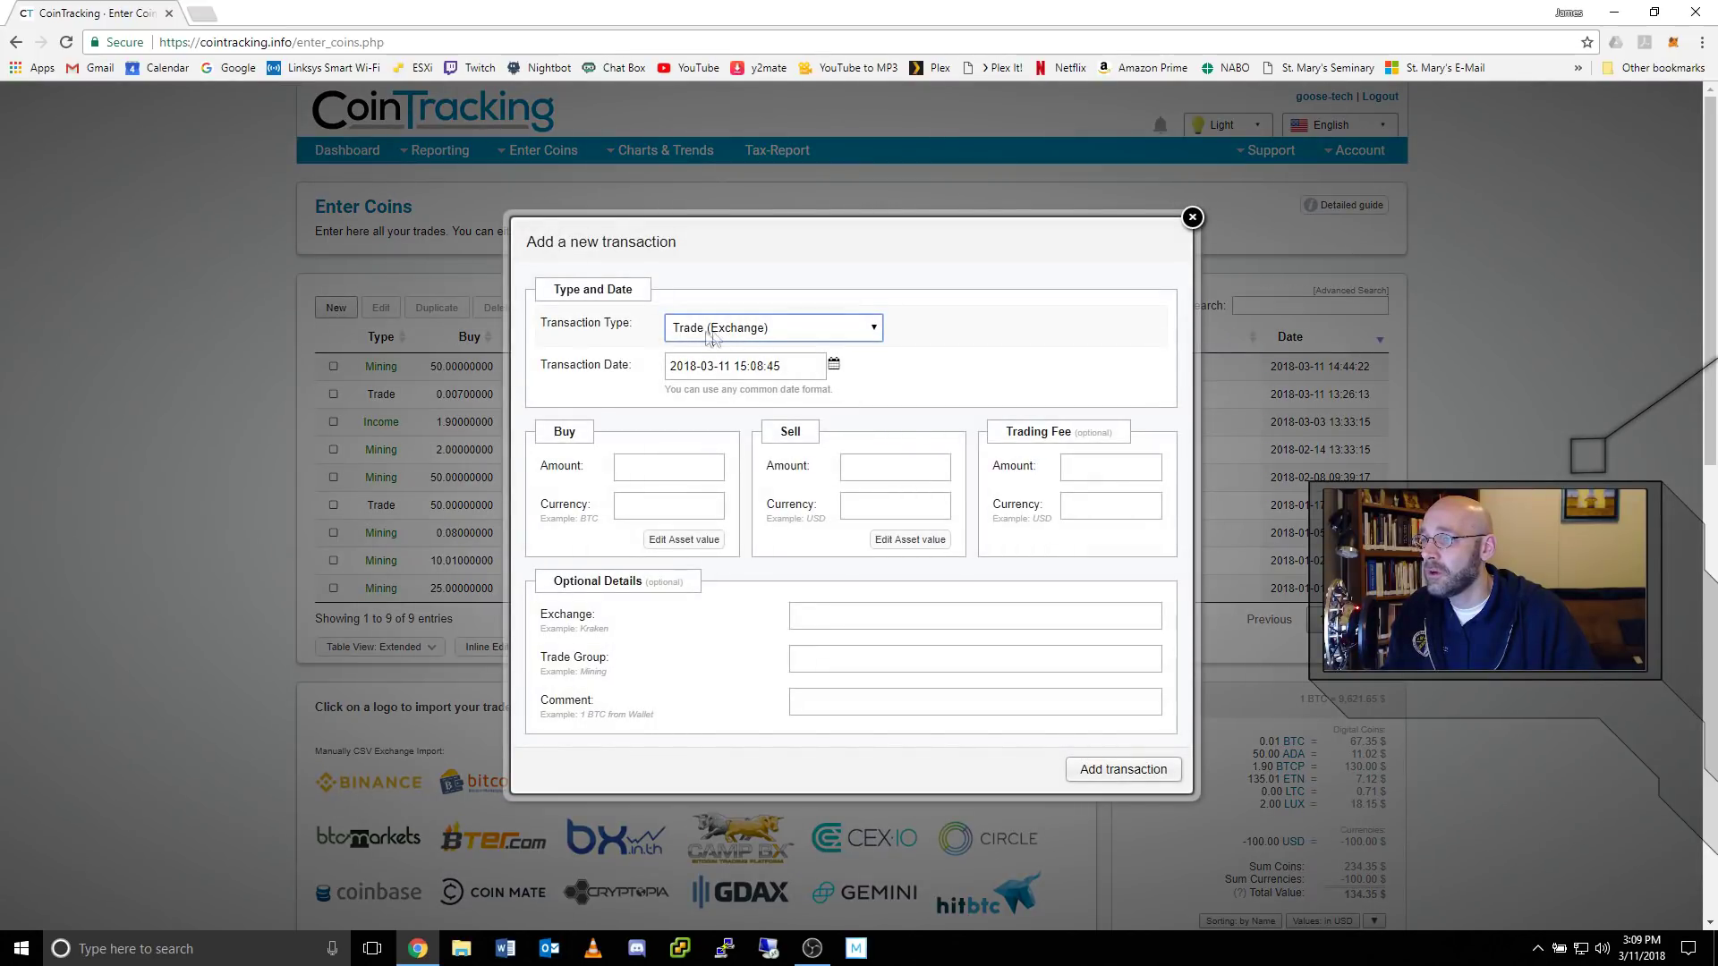
pyautogui.click(877, 329)
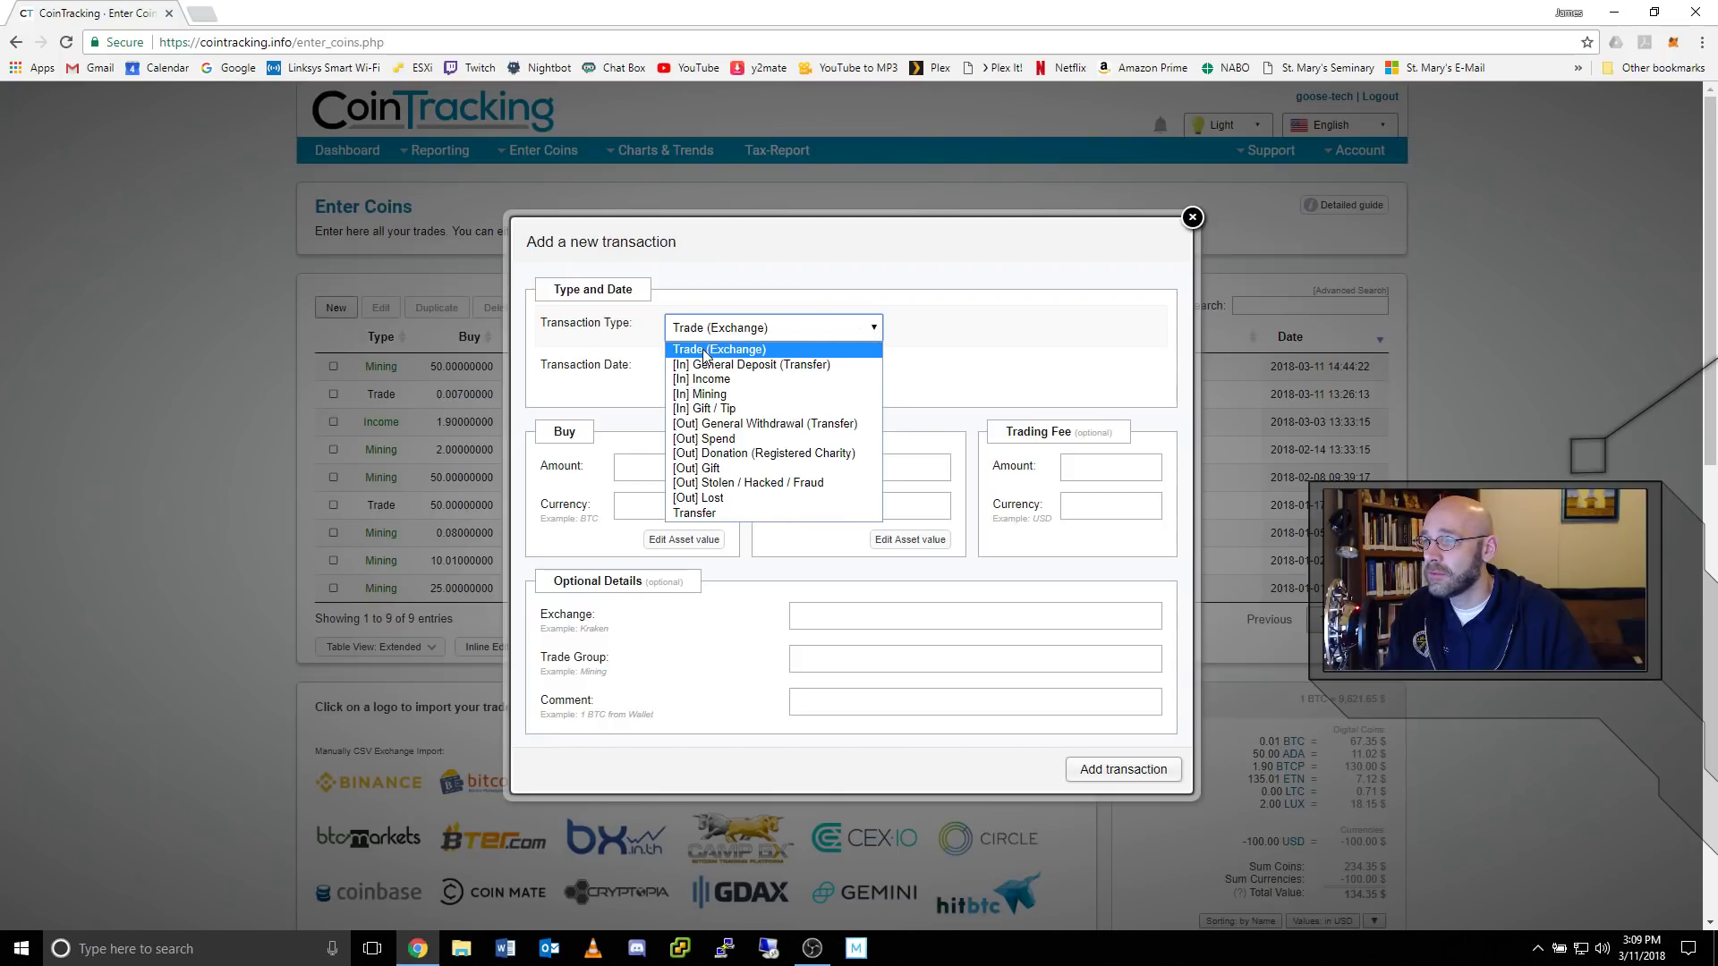
pyautogui.click(733, 350)
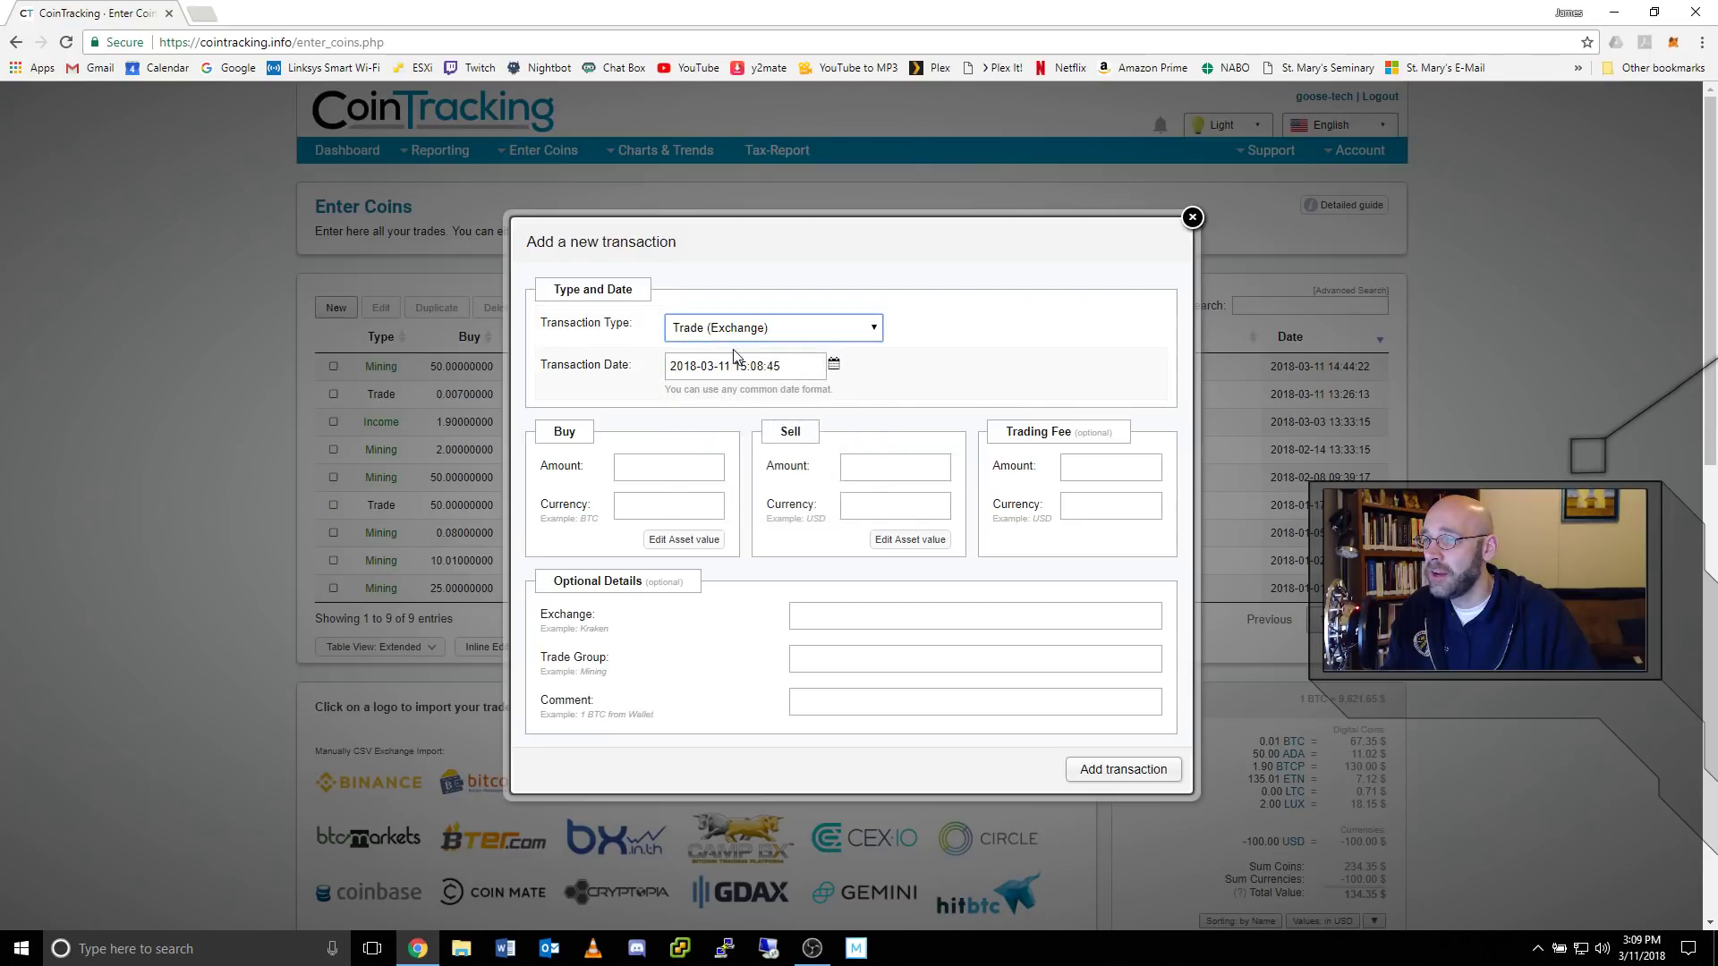
pyautogui.click(645, 469)
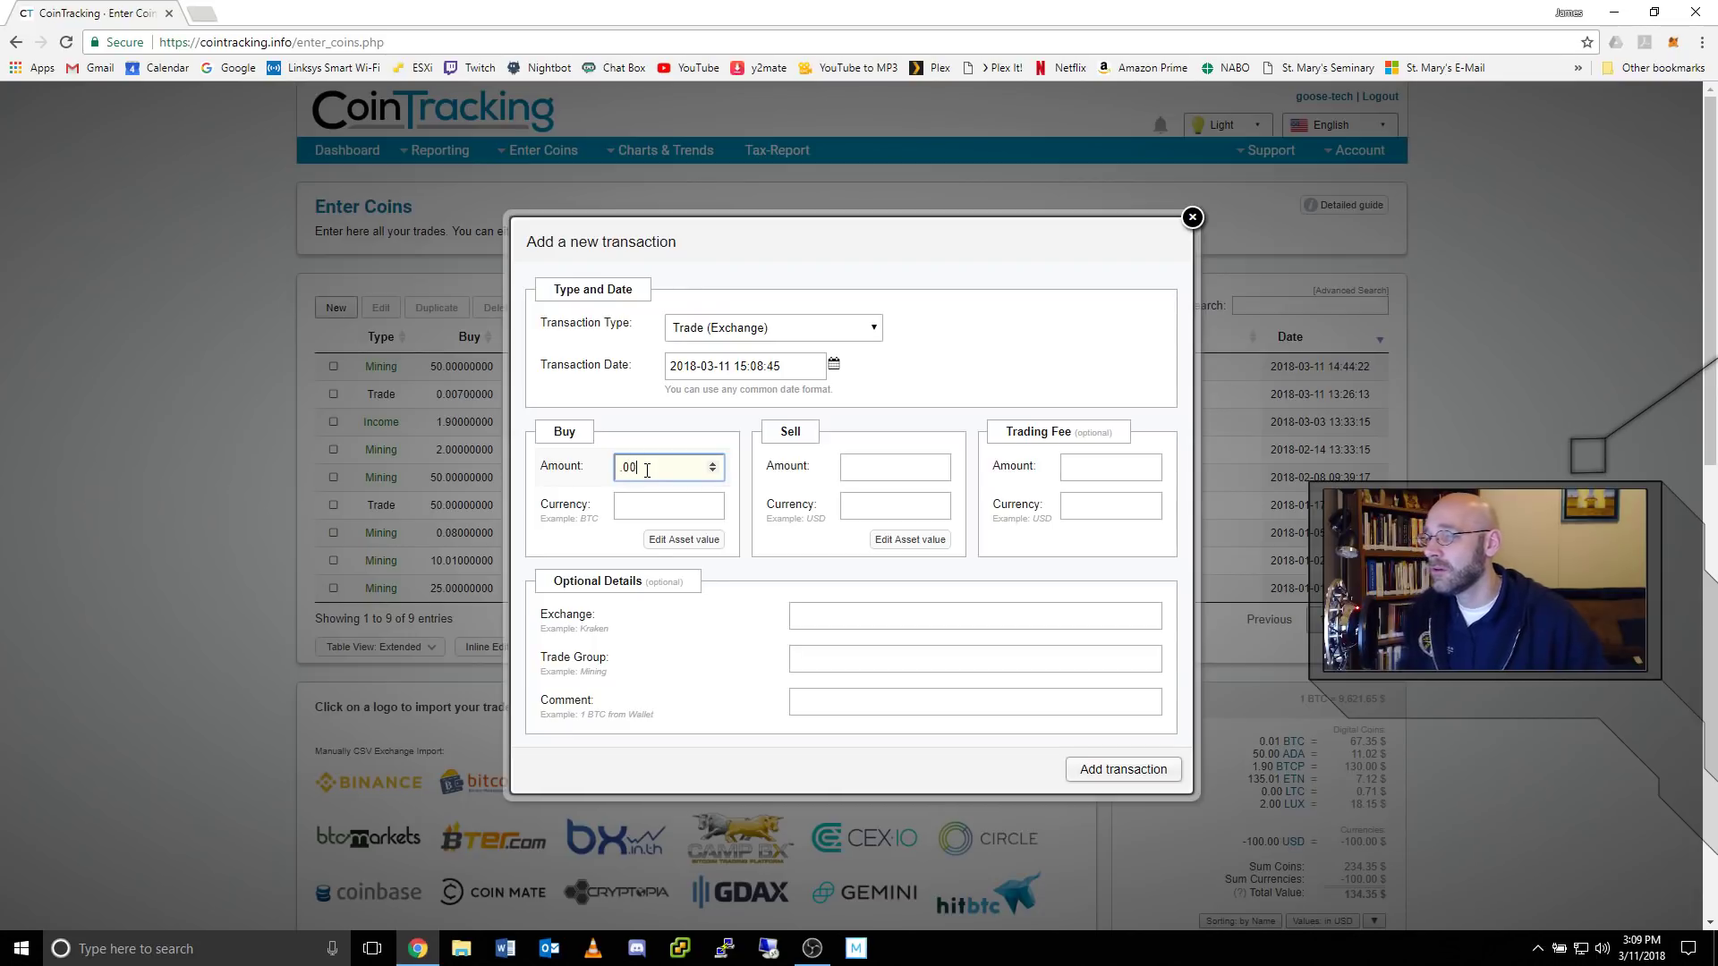
pyautogui.press('Tab')
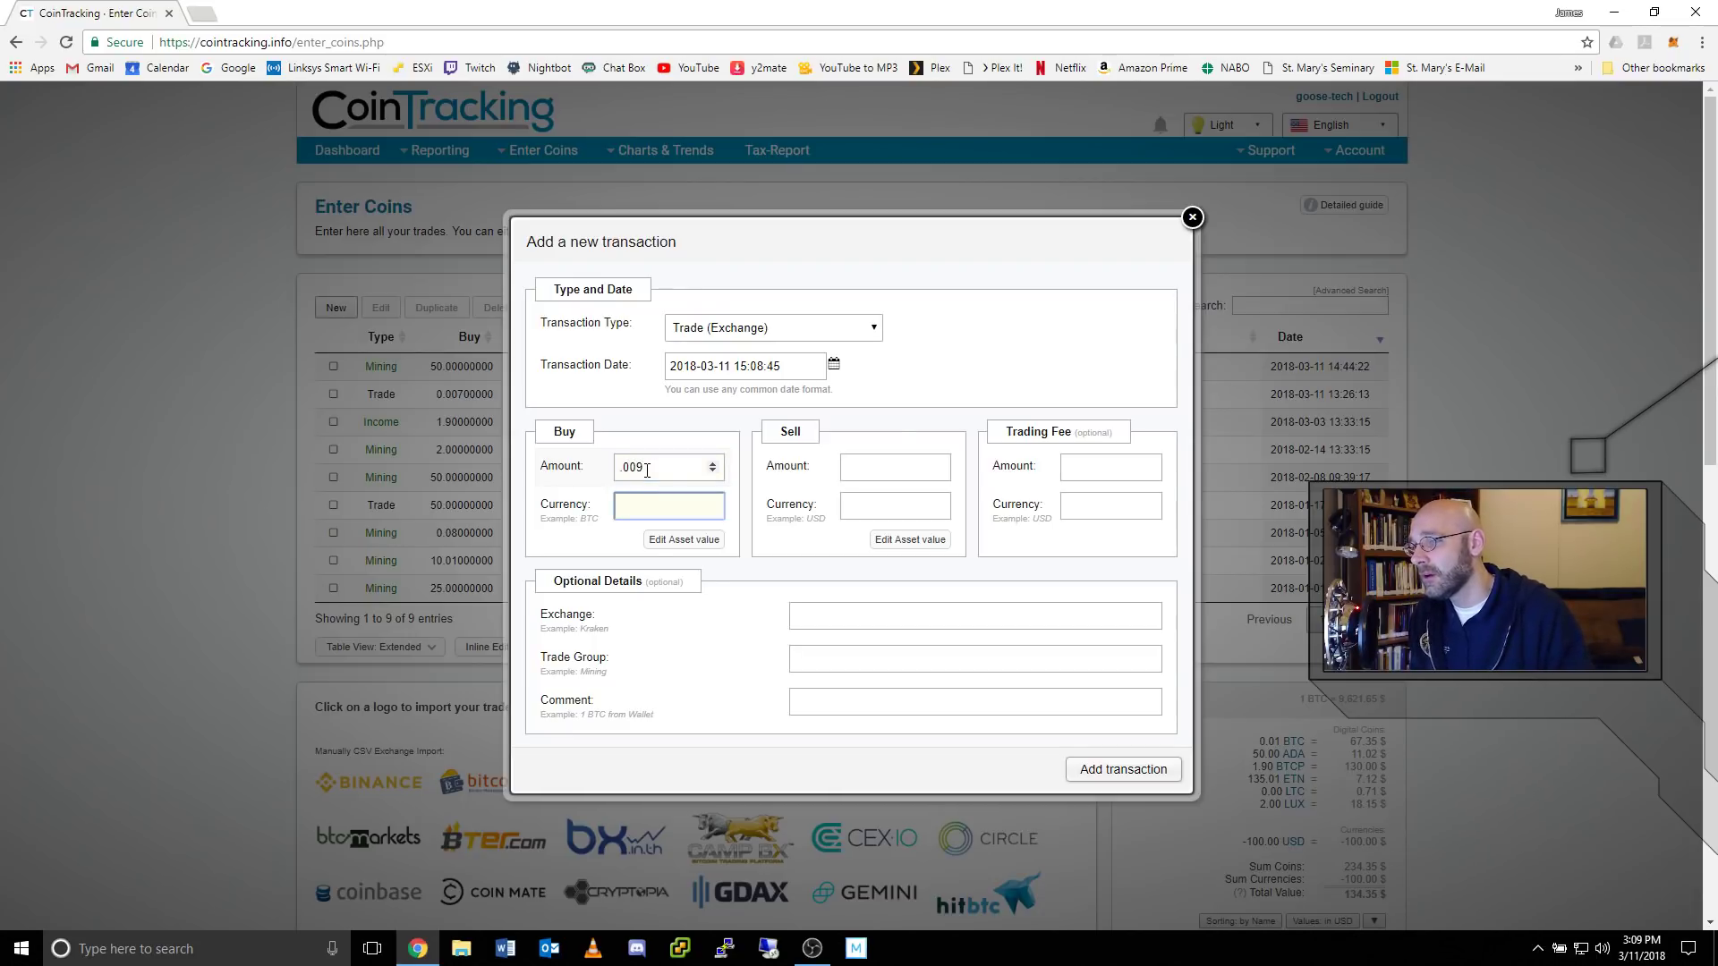
pyautogui.write('BTC')
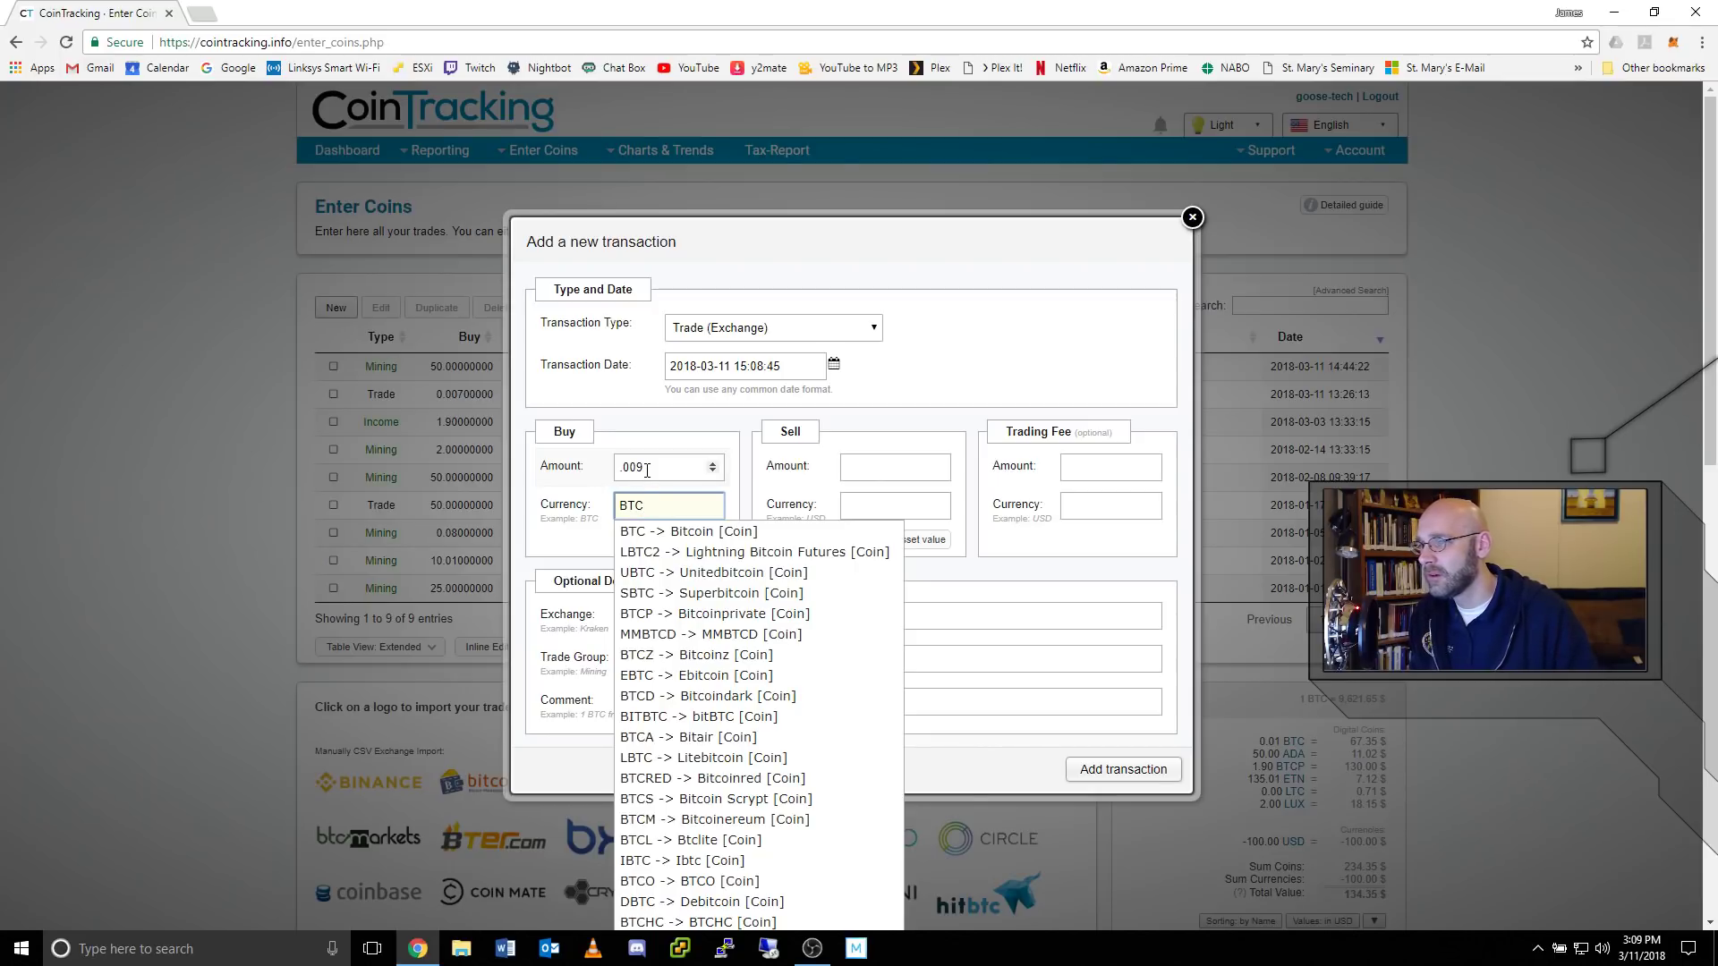
pyautogui.press('Down')
pyautogui.press('Return')
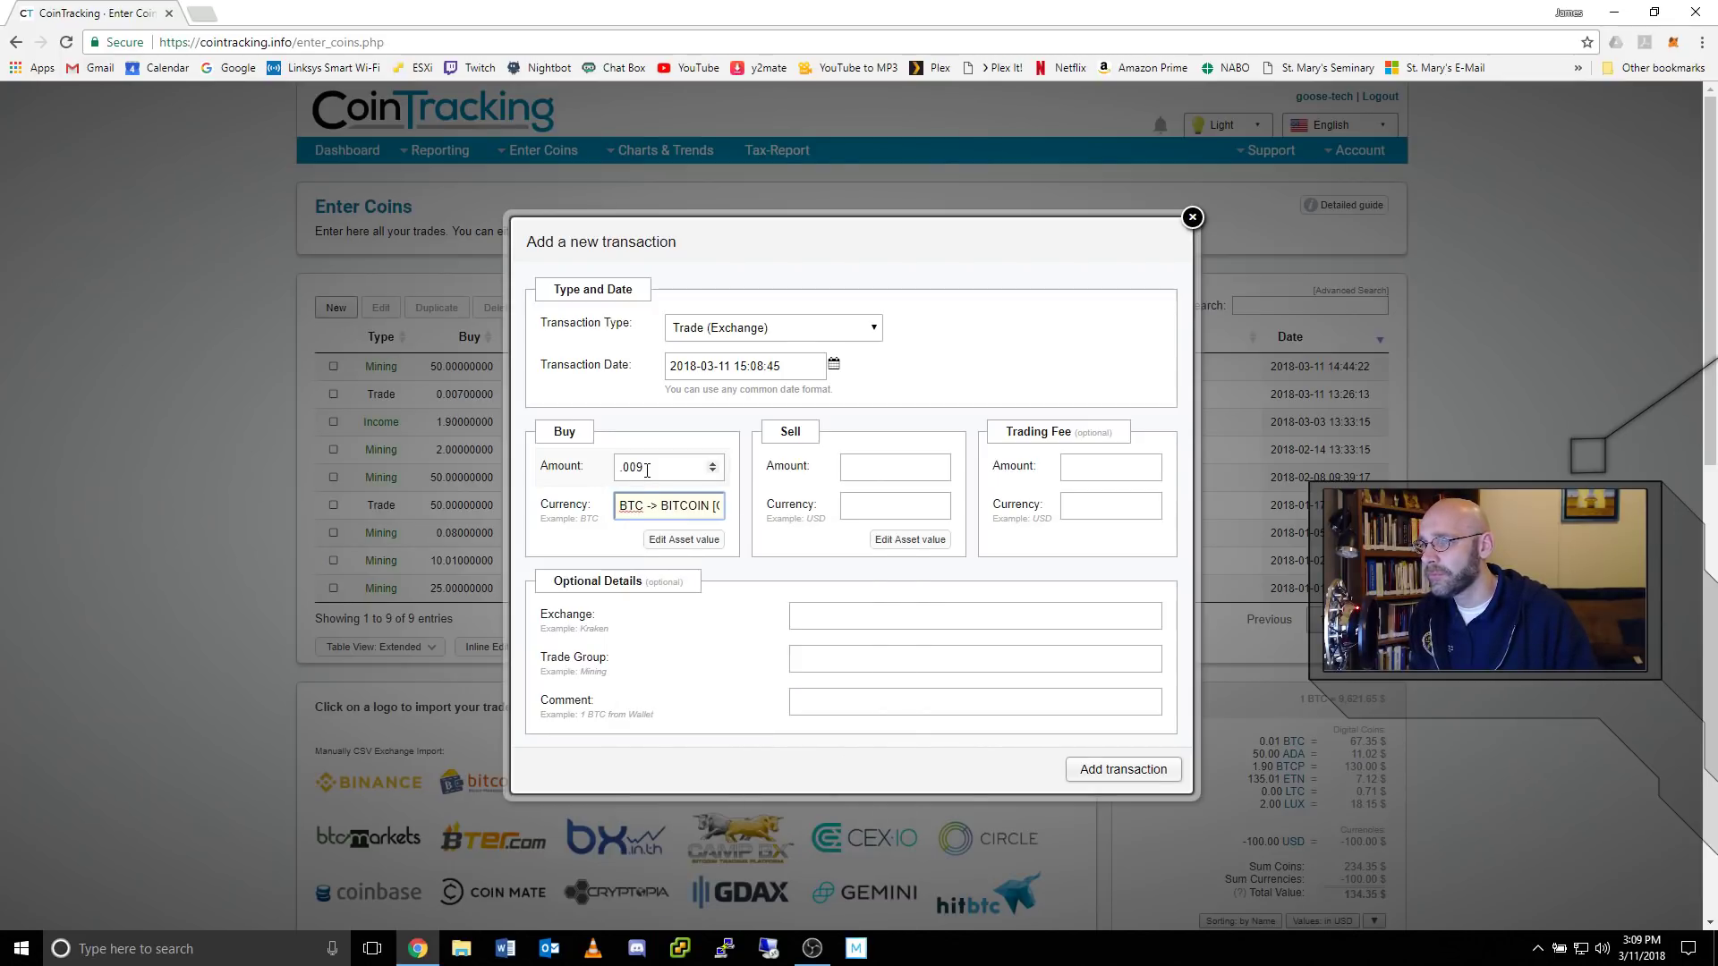
# Enter 100 USD as the sold amount and a 4 USD trading fee
pyautogui.press('Tab')
pyautogui.press('Tab')
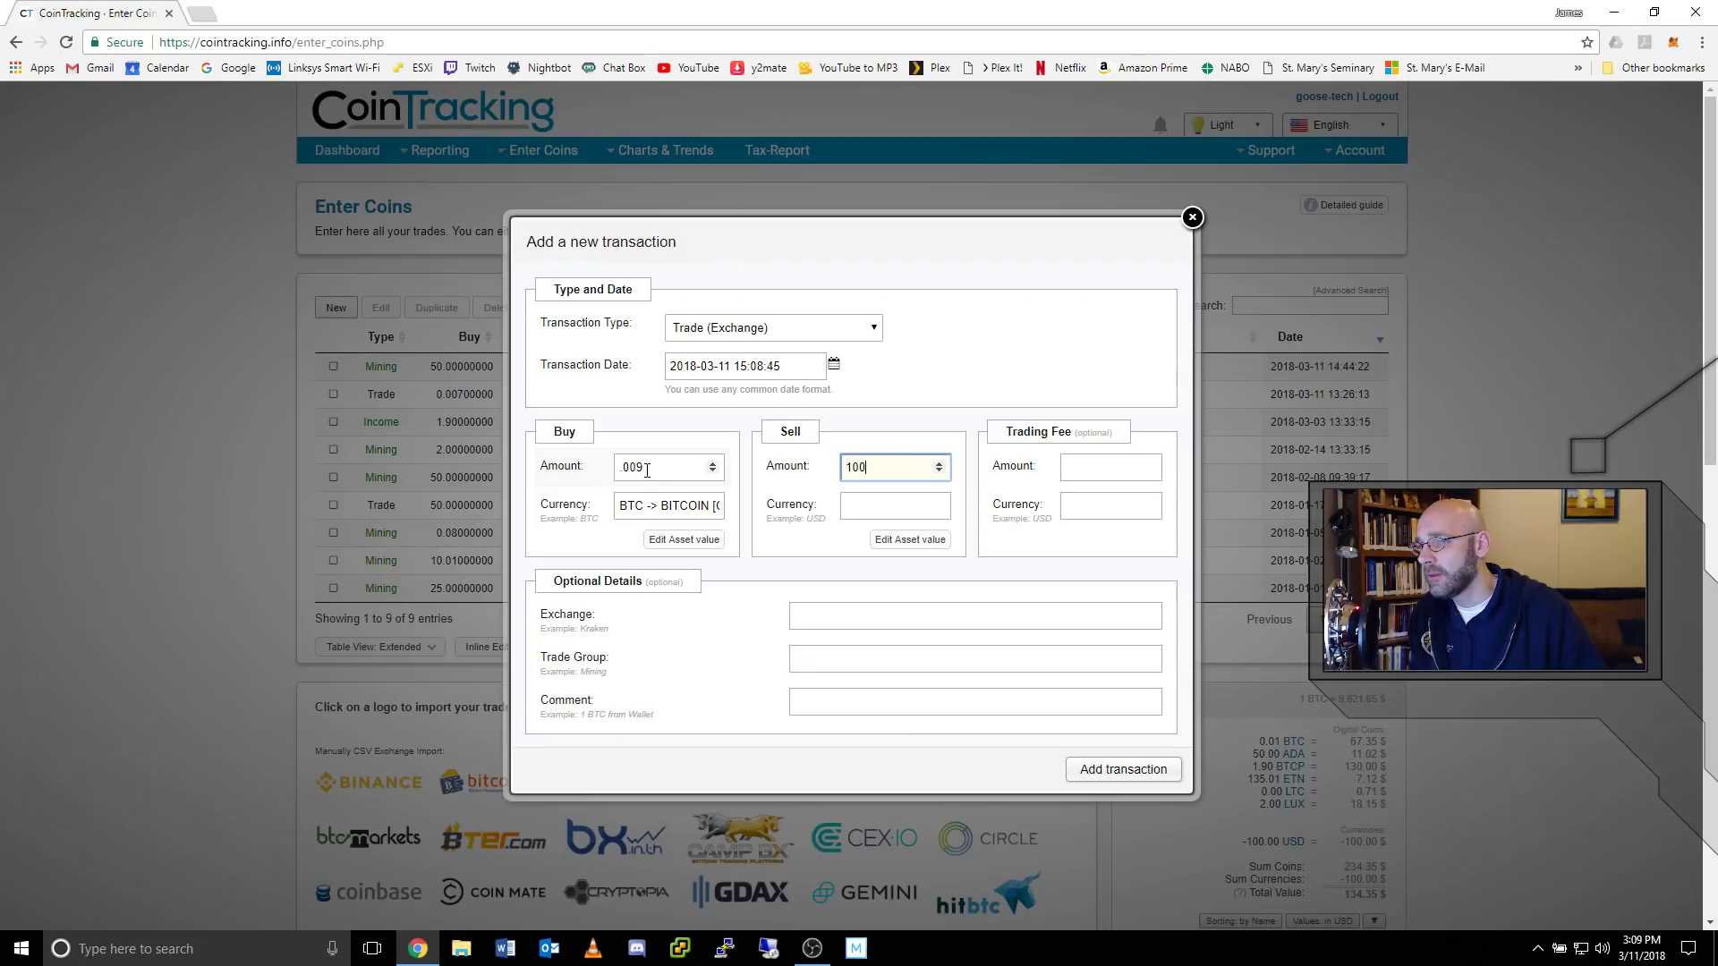
pyautogui.press('Tab')
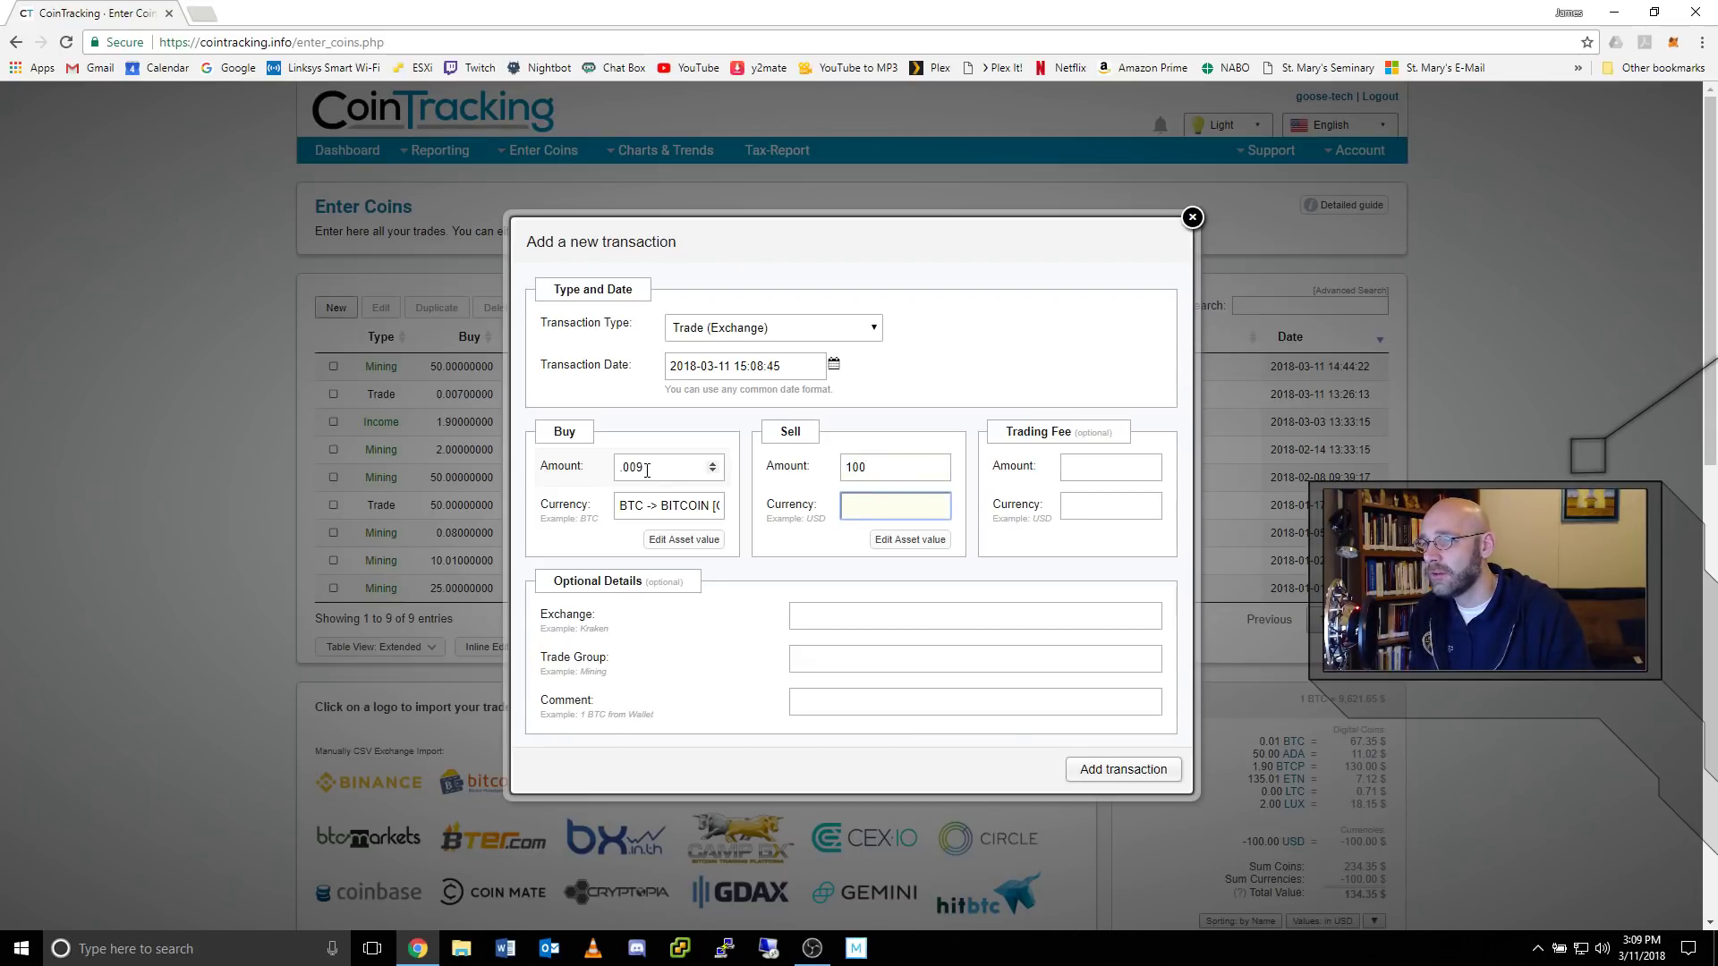
pyautogui.press('Down')
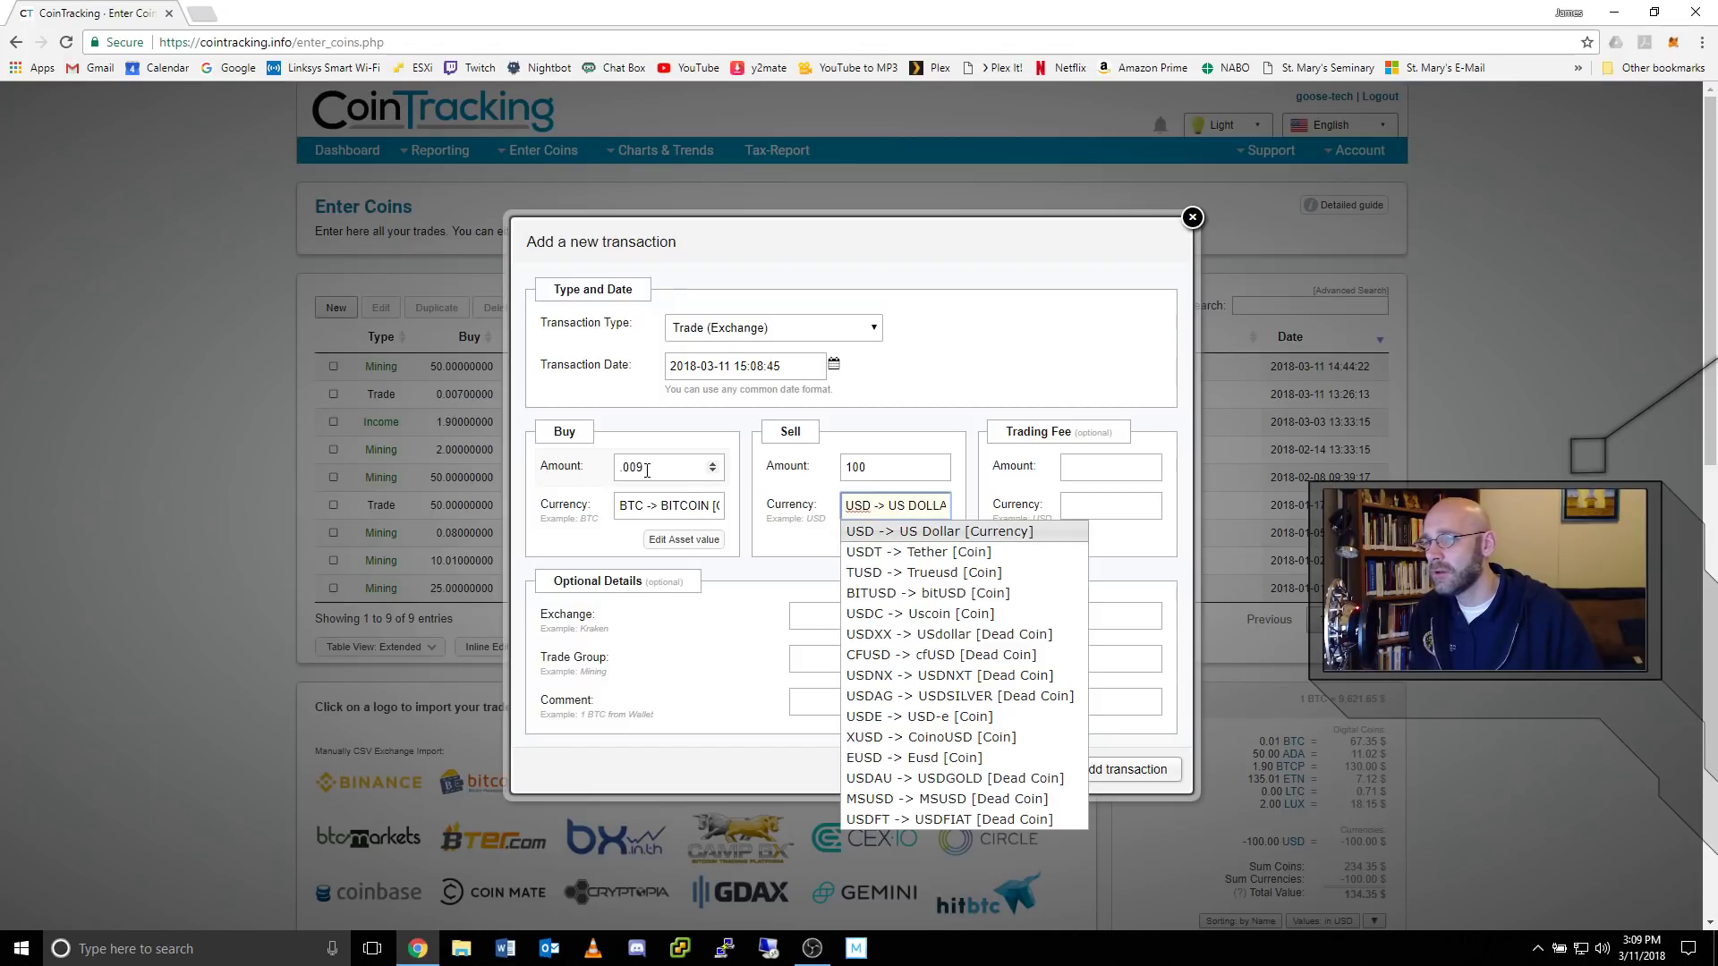
pyautogui.press('Return')
pyautogui.press('Tab')
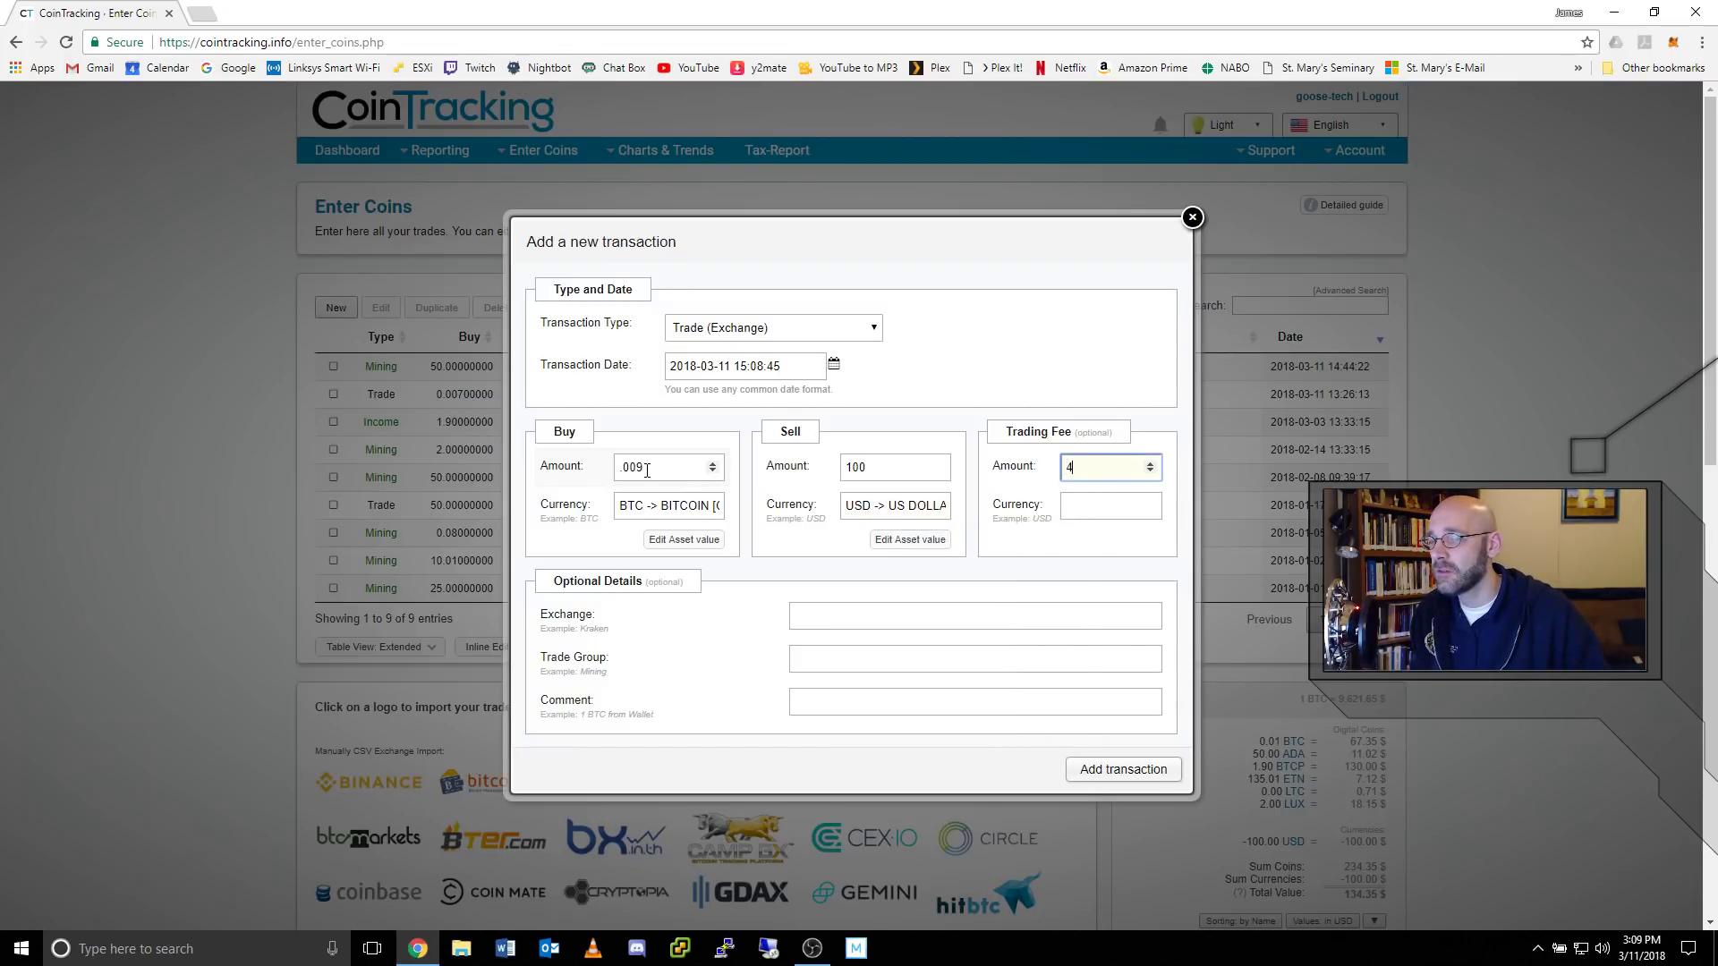
pyautogui.press('Tab')
pyautogui.write('US')
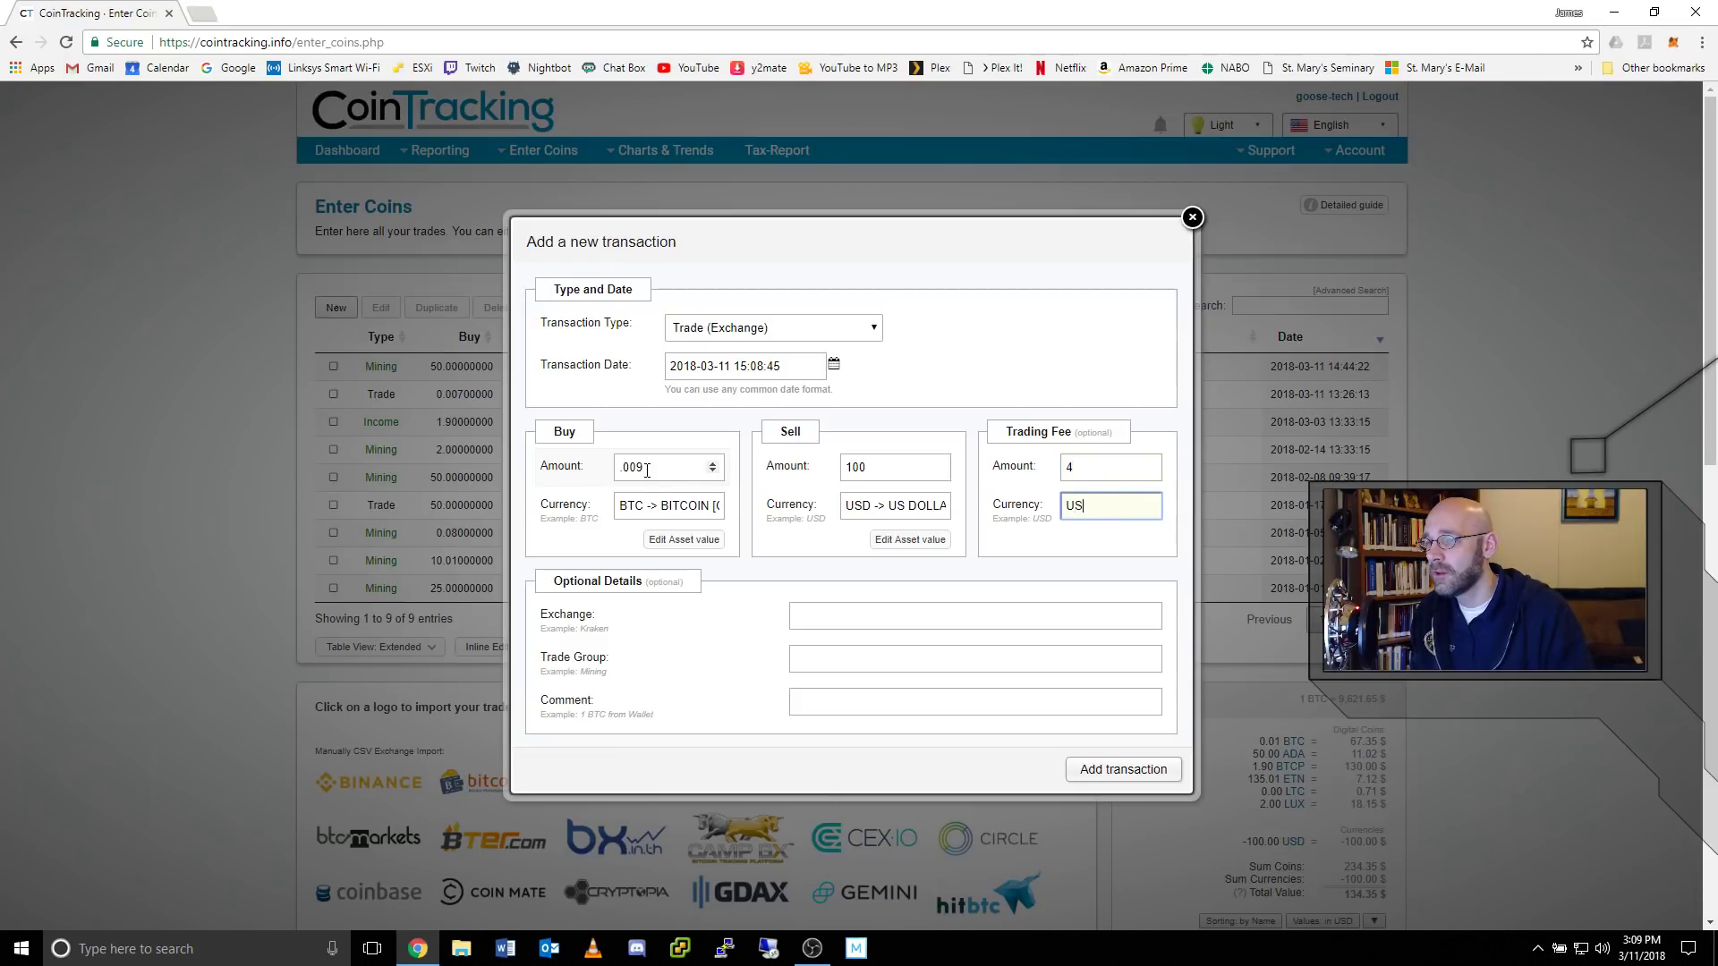
pyautogui.write('D')
pyautogui.press('Return')
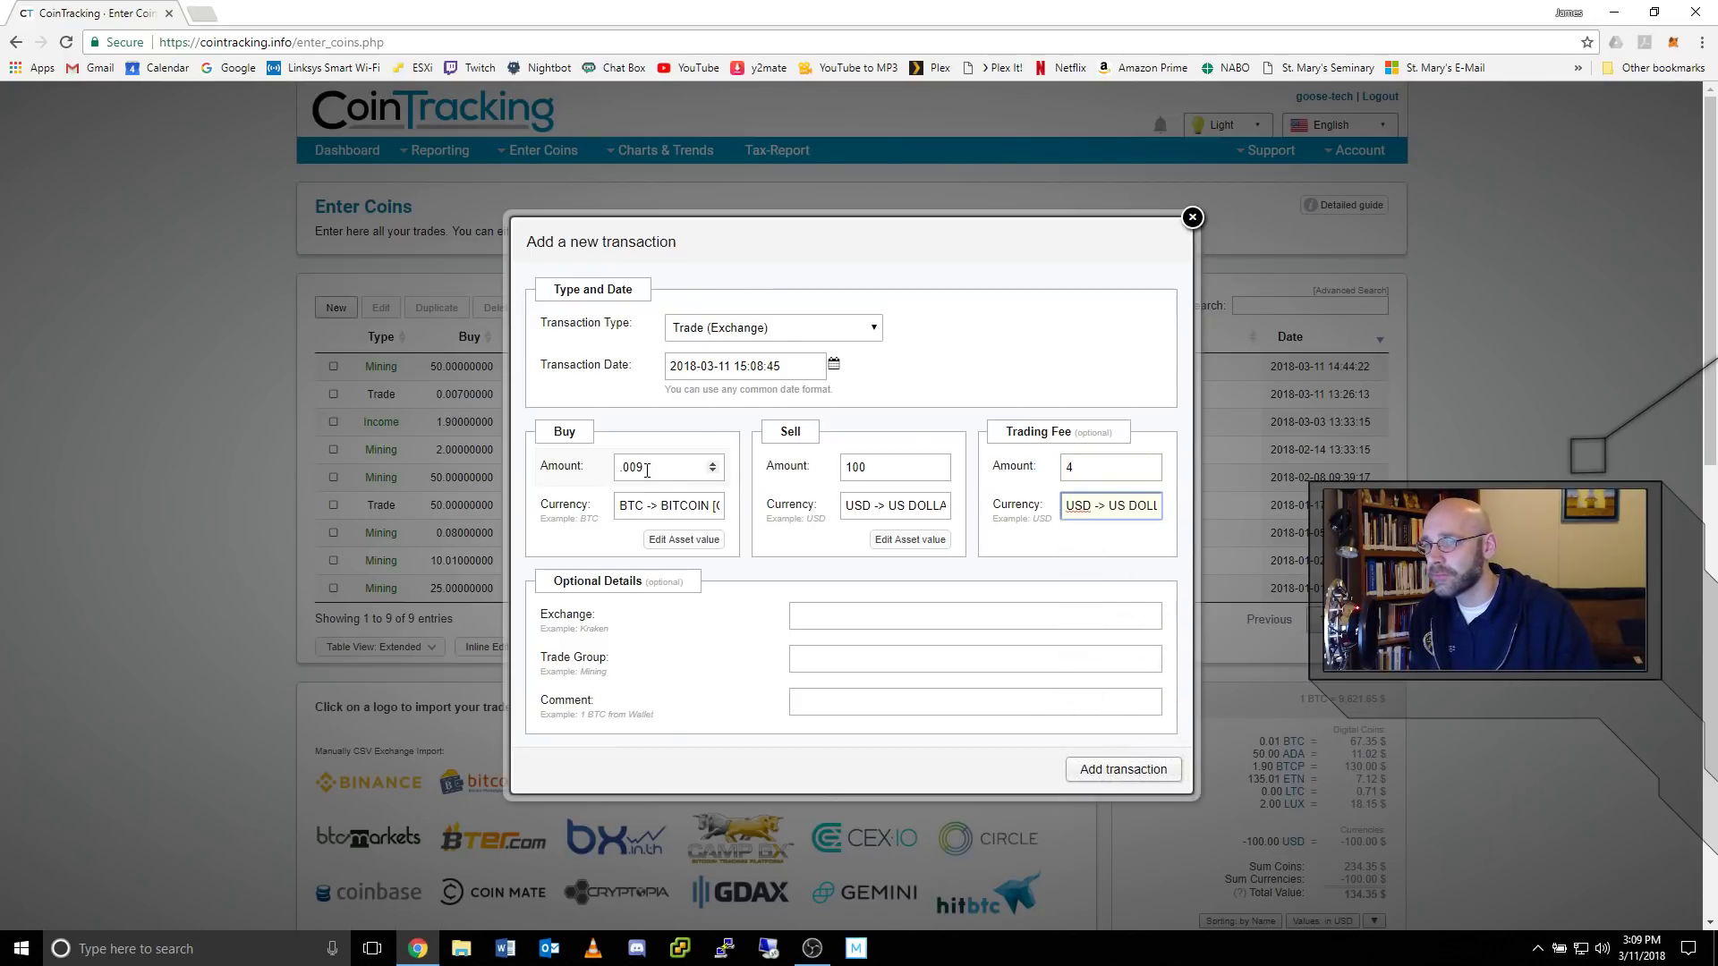
# Set the exchange to Coinbase, comment 'Bought some BTC', and add the trade
pyautogui.press('Tab')
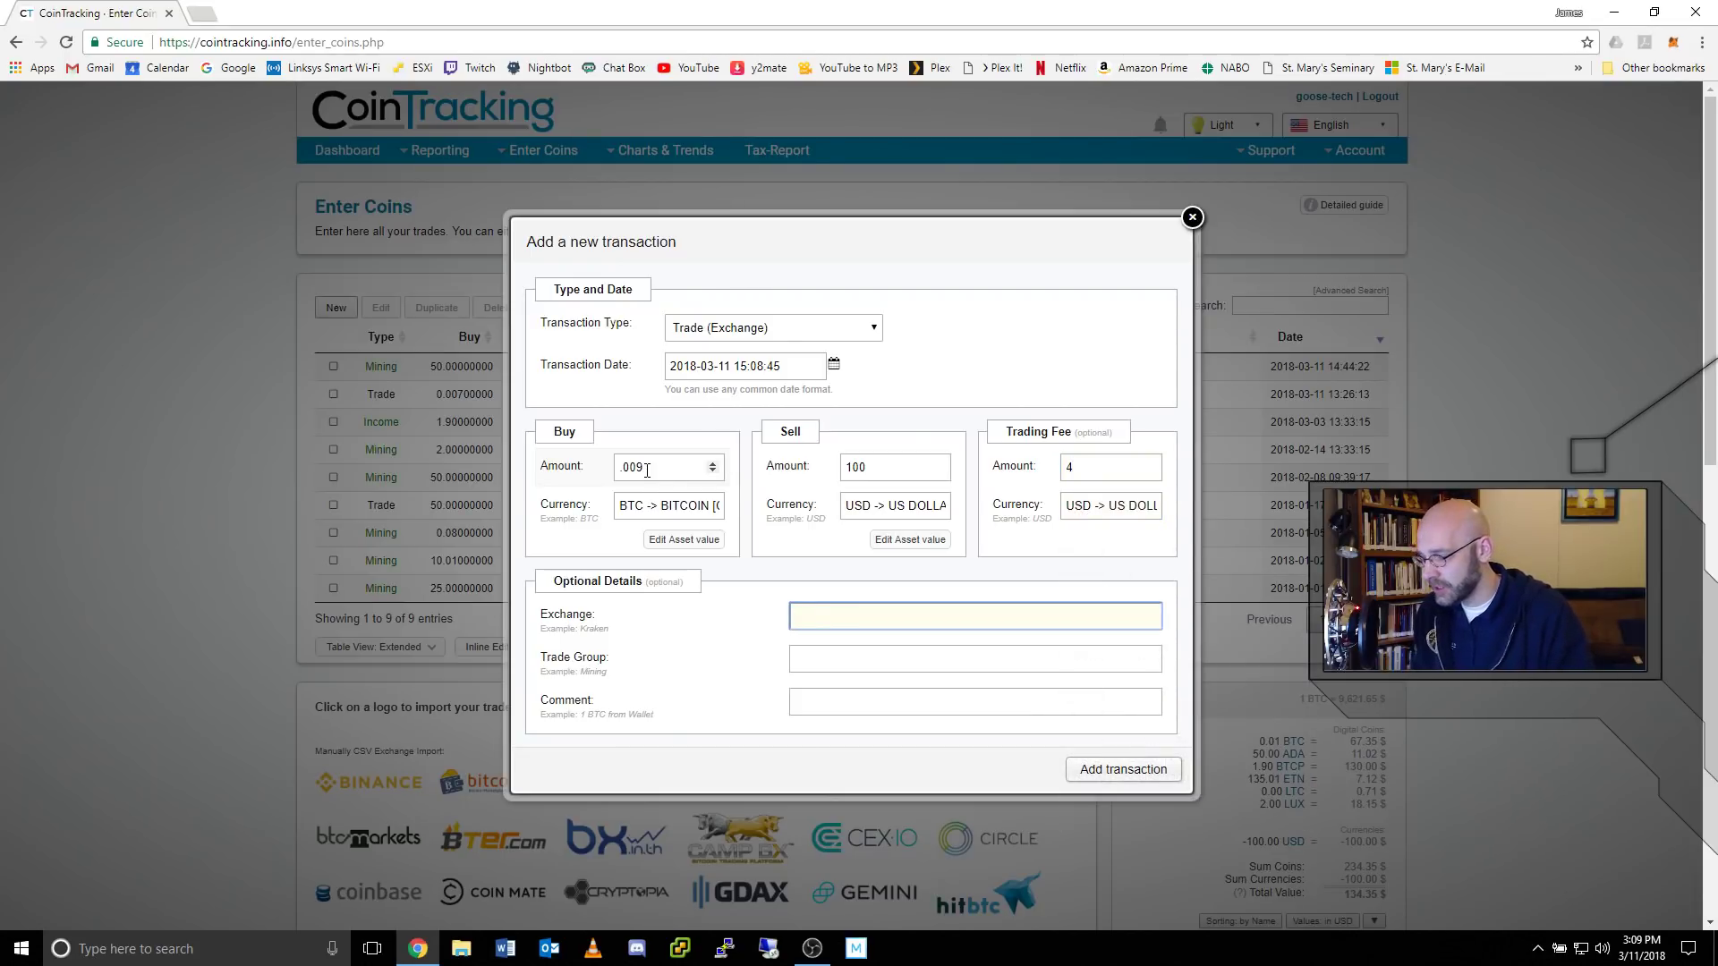
pyautogui.write('Coinbase')
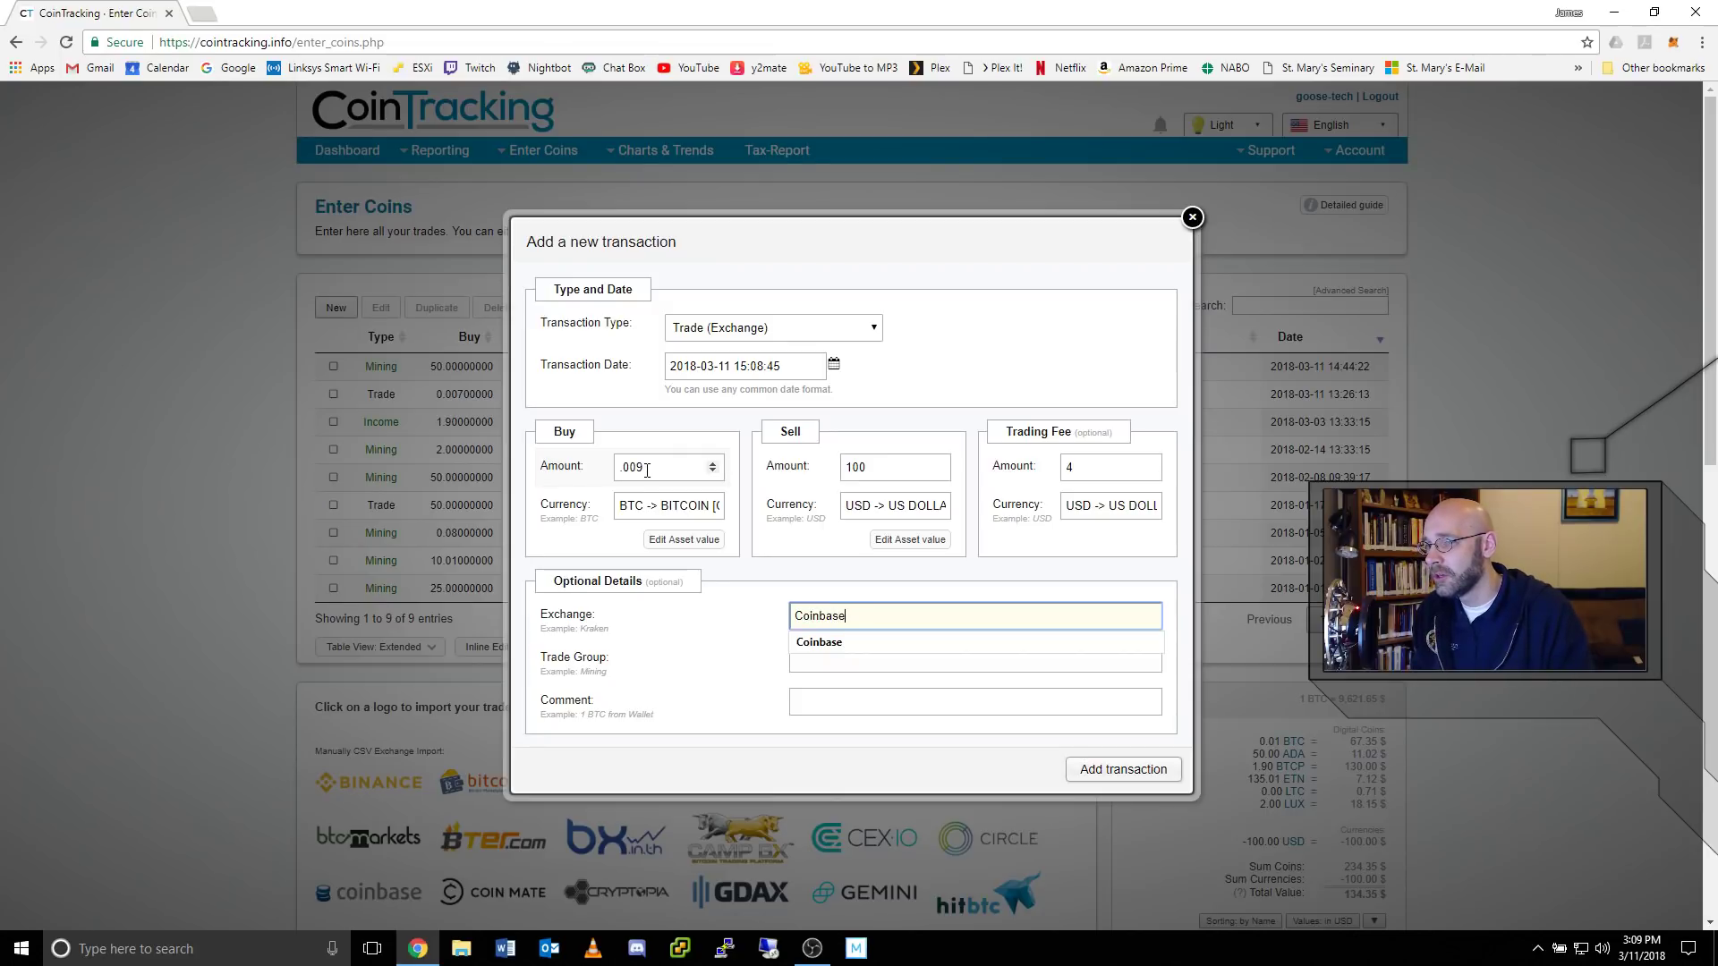
pyautogui.press('Tab')
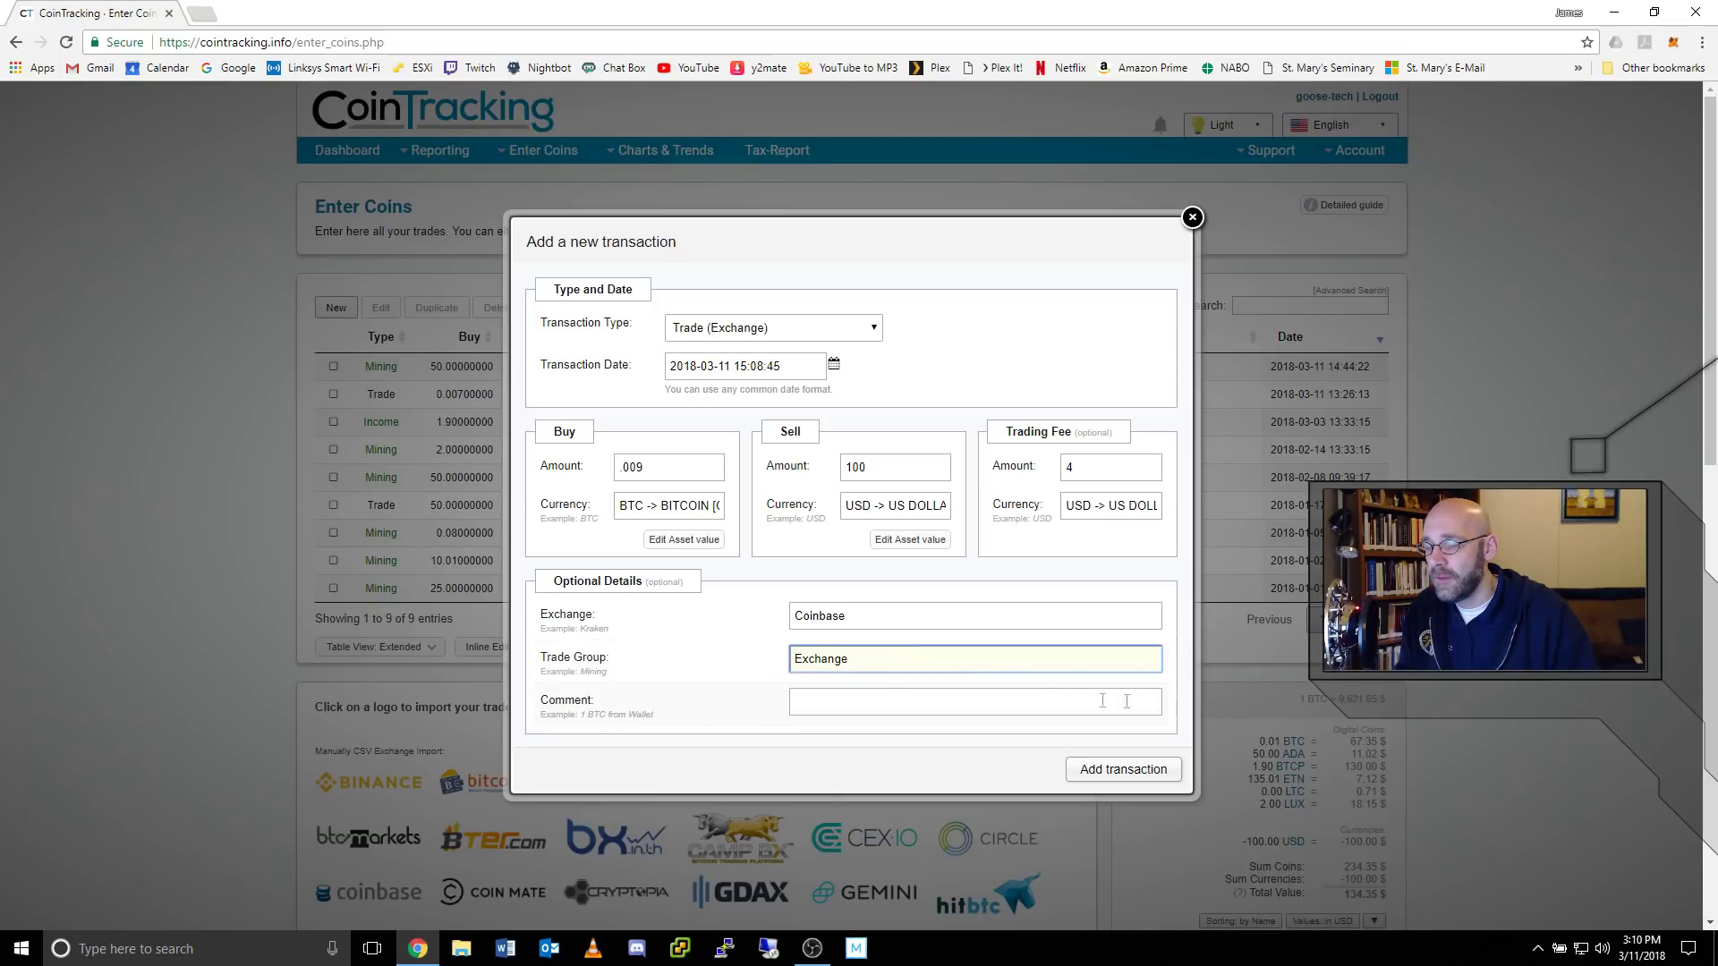
pyautogui.click(815, 704)
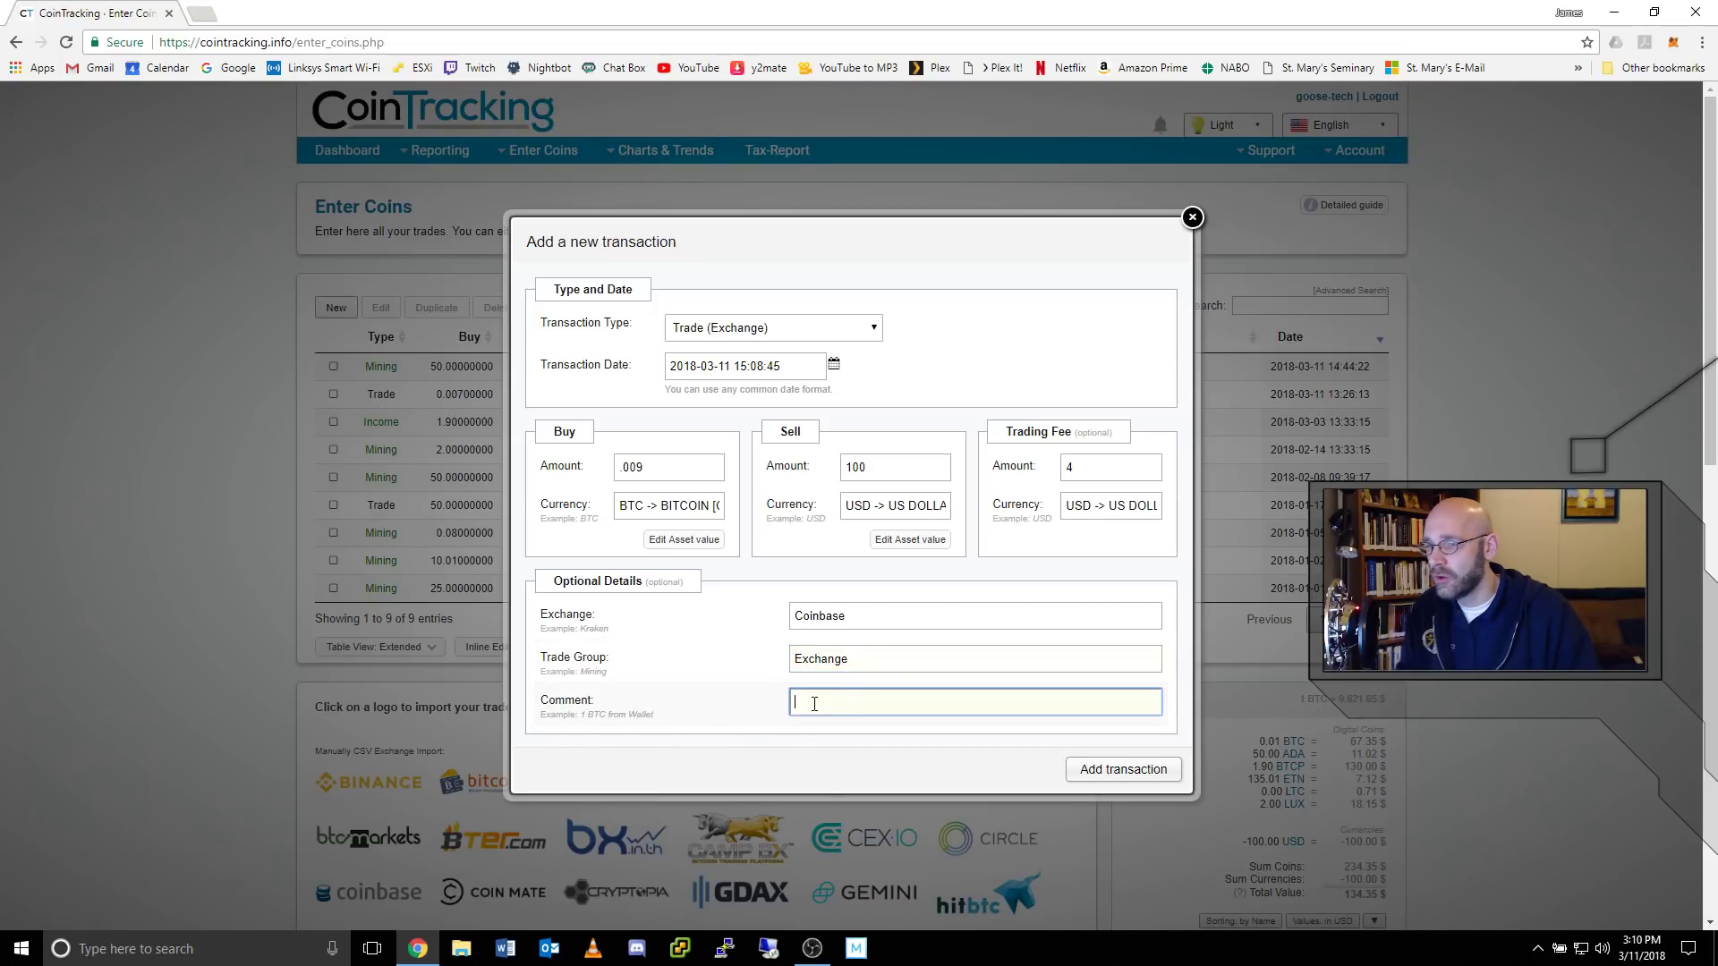
pyautogui.write('Bought')
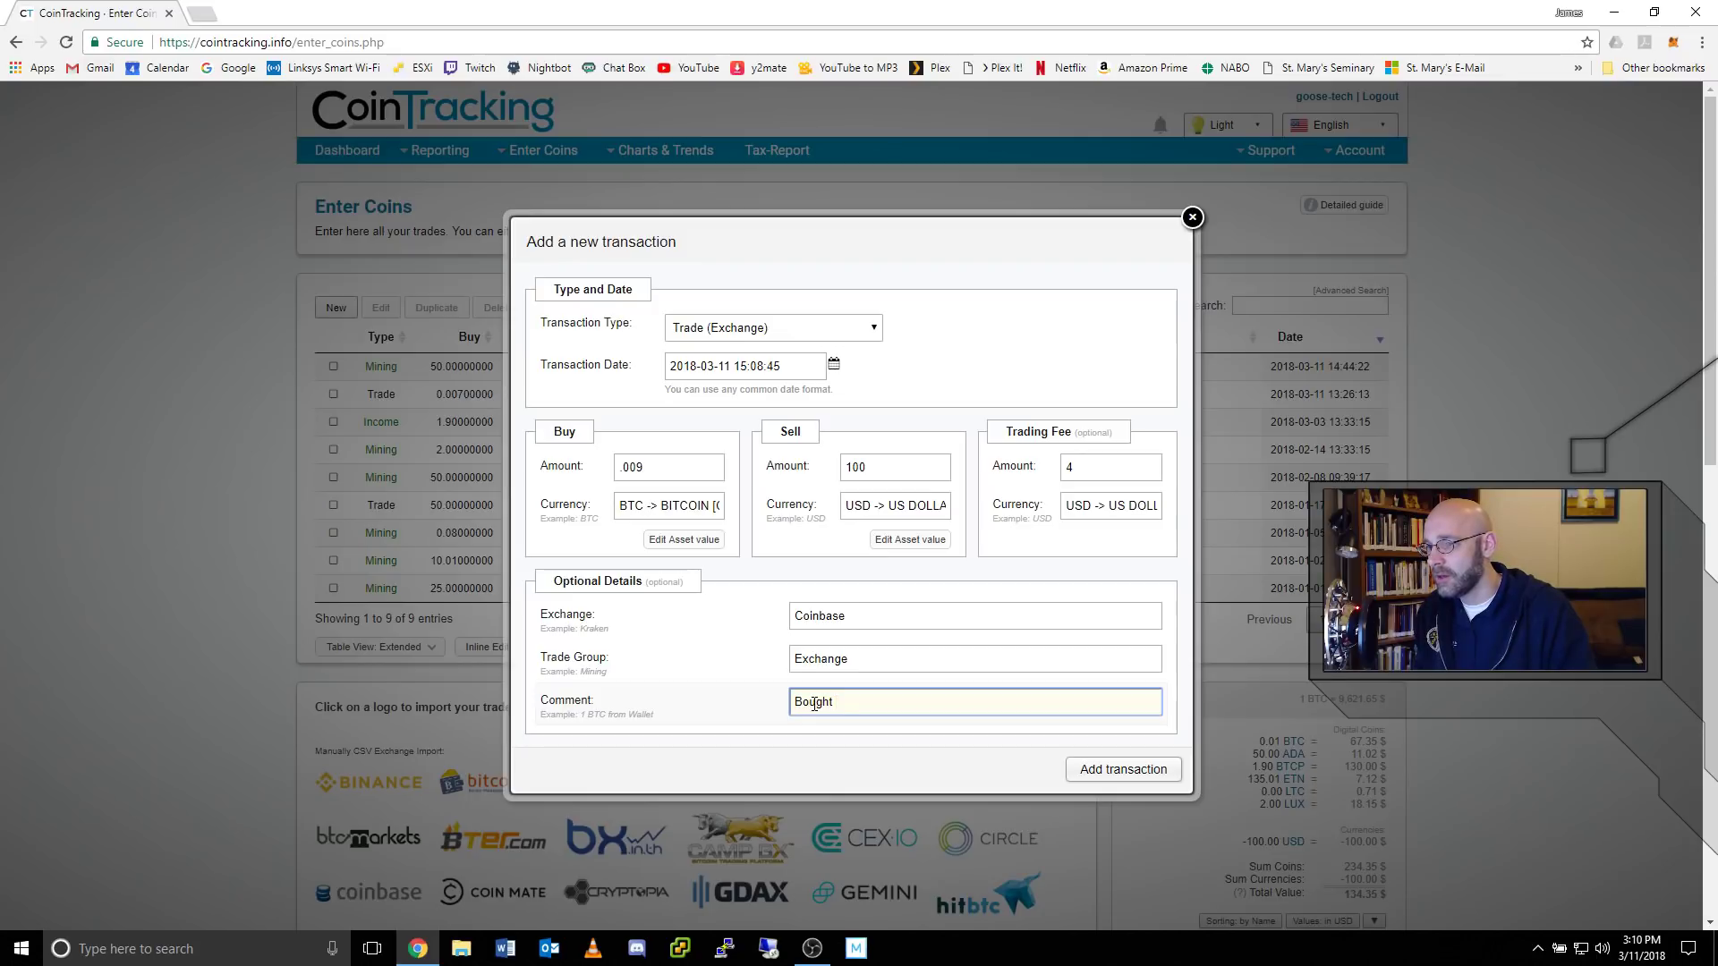
pyautogui.write(' some BTC')
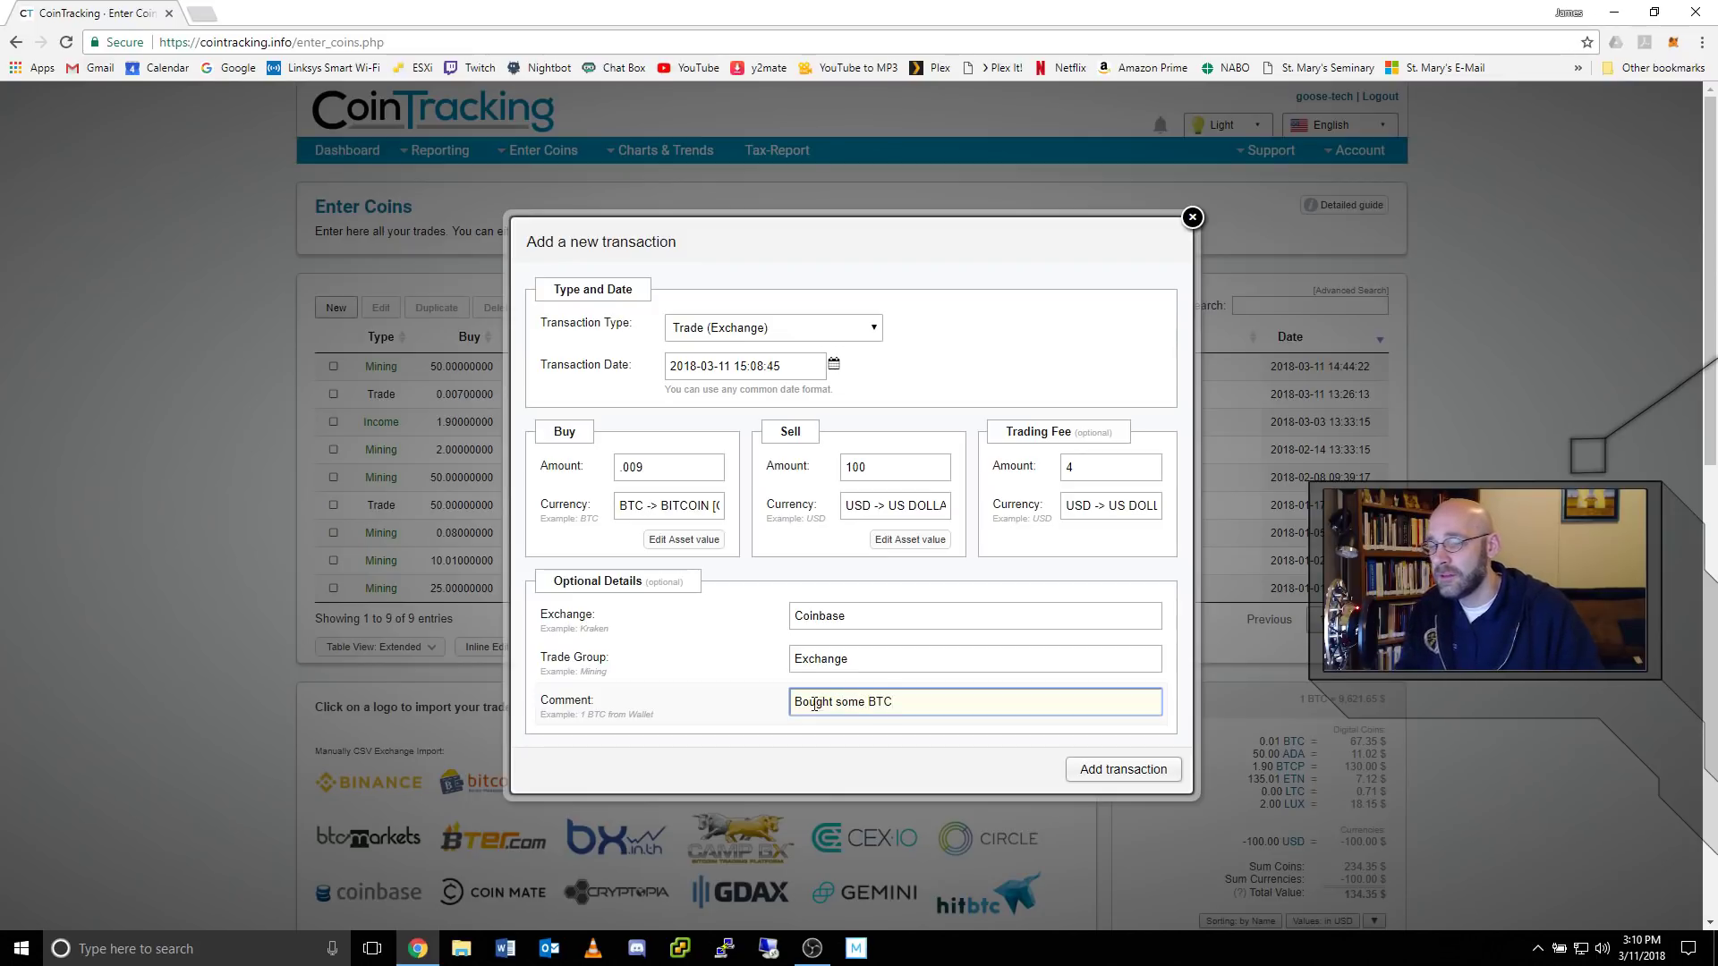
pyautogui.click(1128, 775)
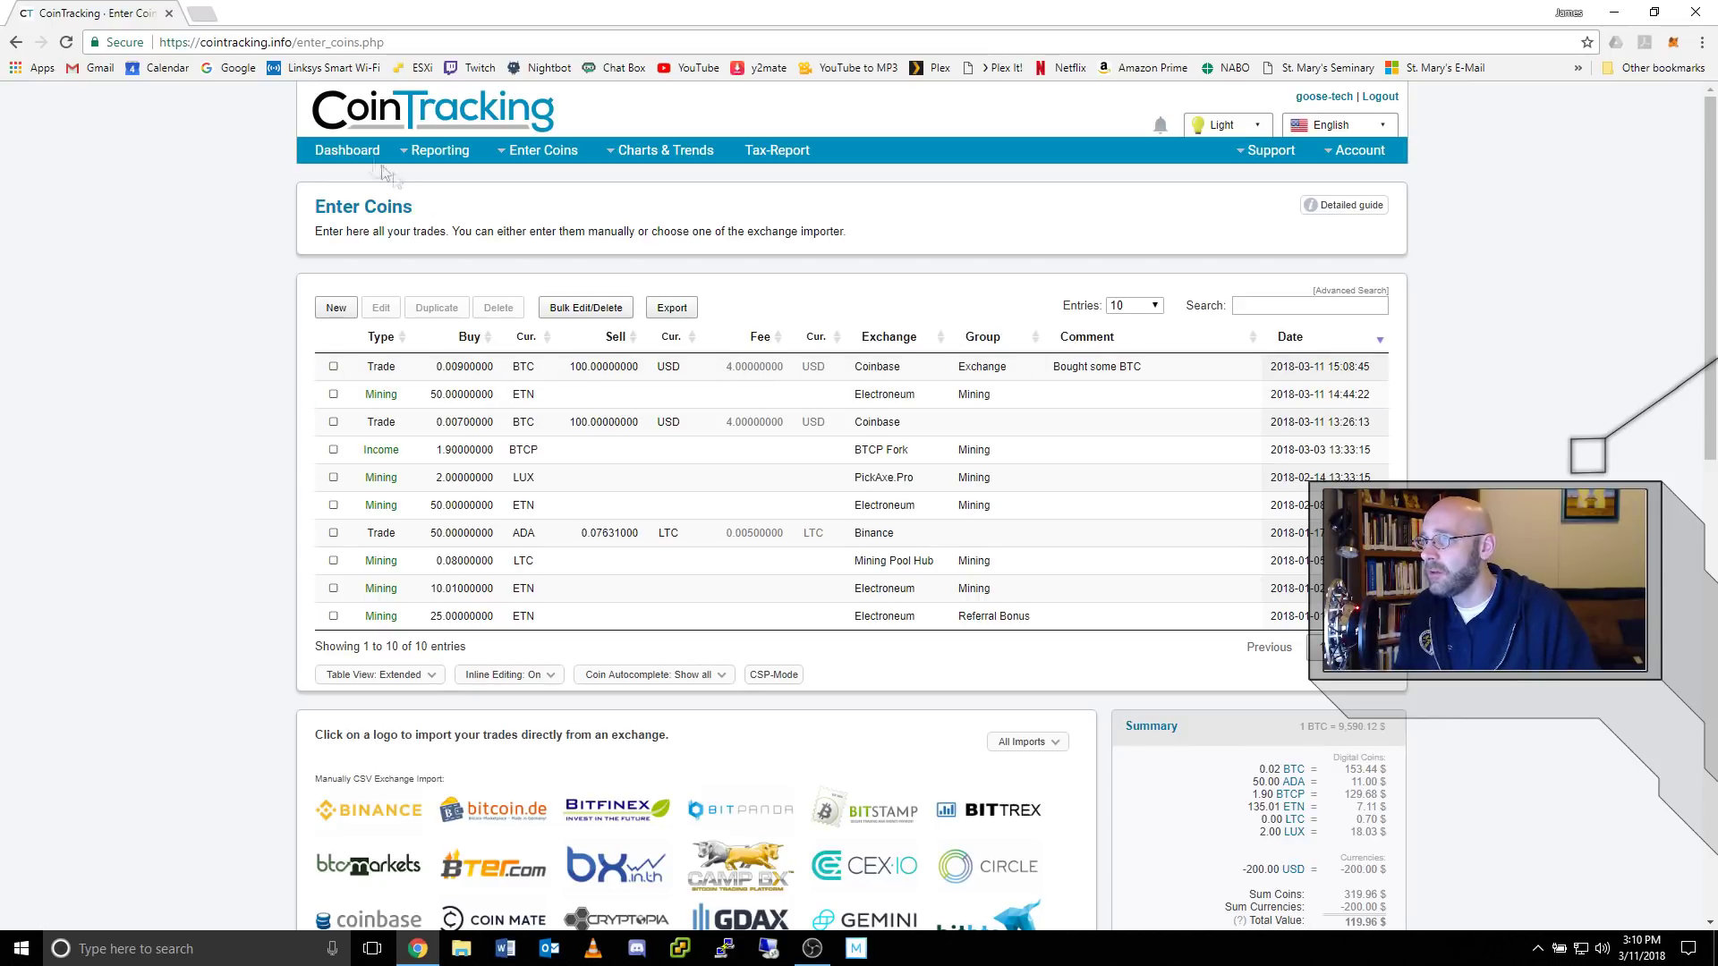
pyautogui.click(356, 152)
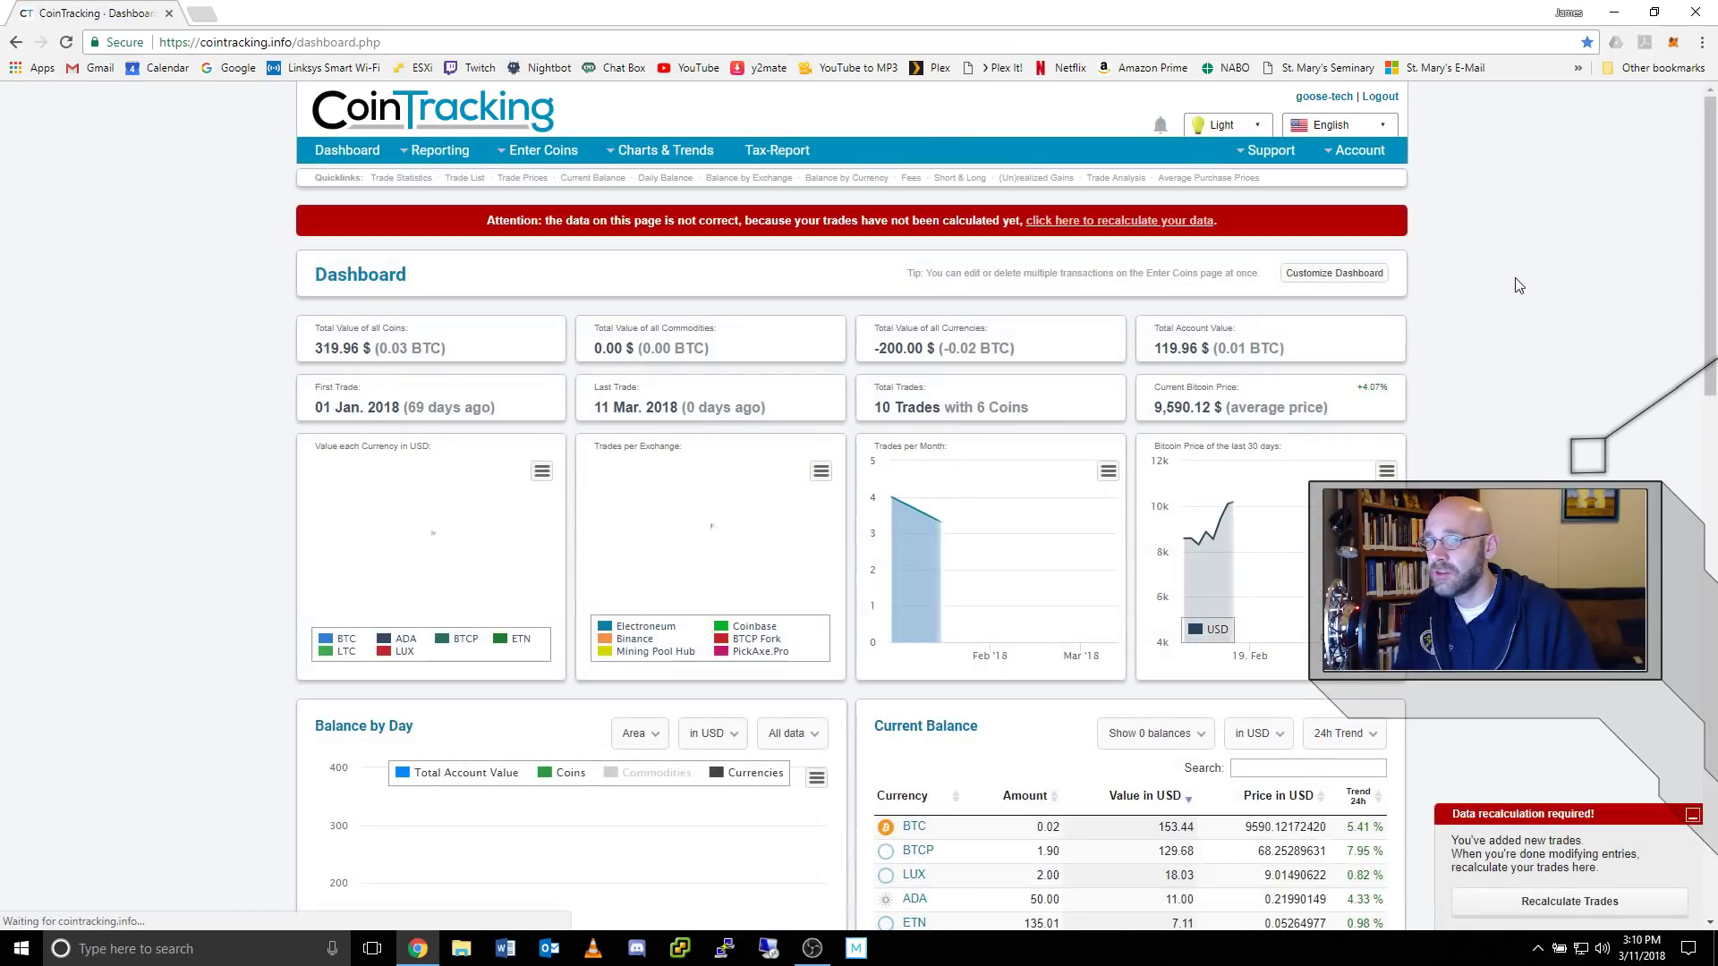
# Recalculate trades on the dashboard so BTC shows 0.02 worth 153.44 $
pyautogui.click(1548, 895)
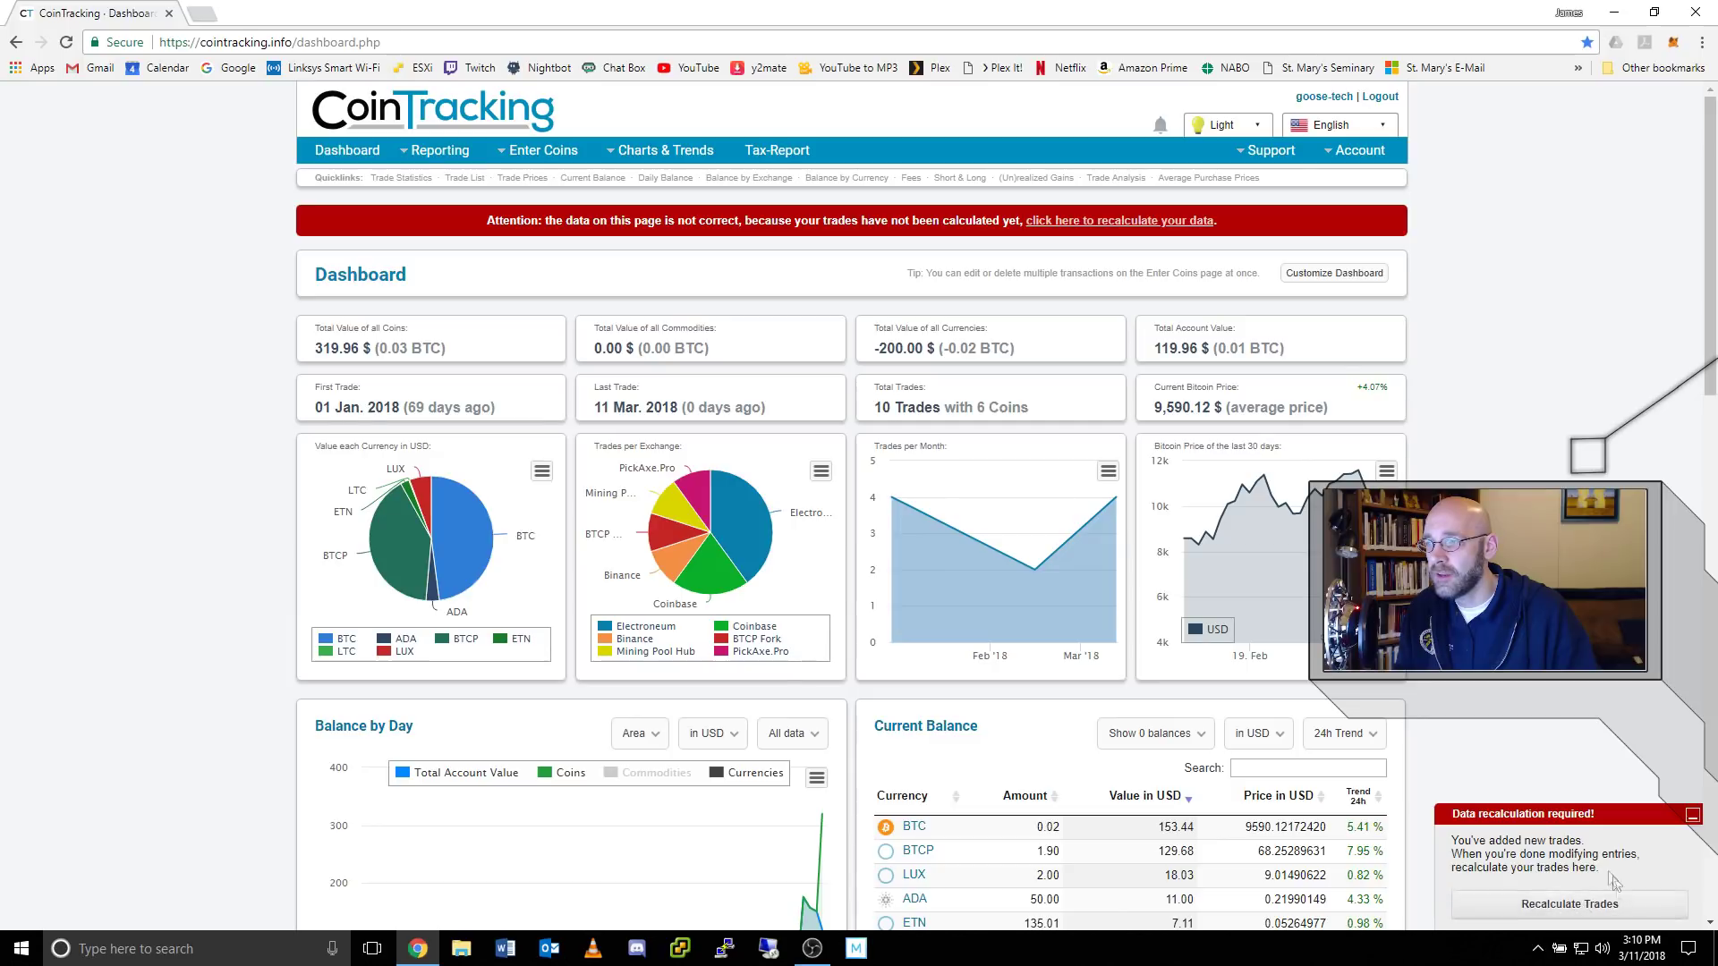
pyautogui.click(1570, 912)
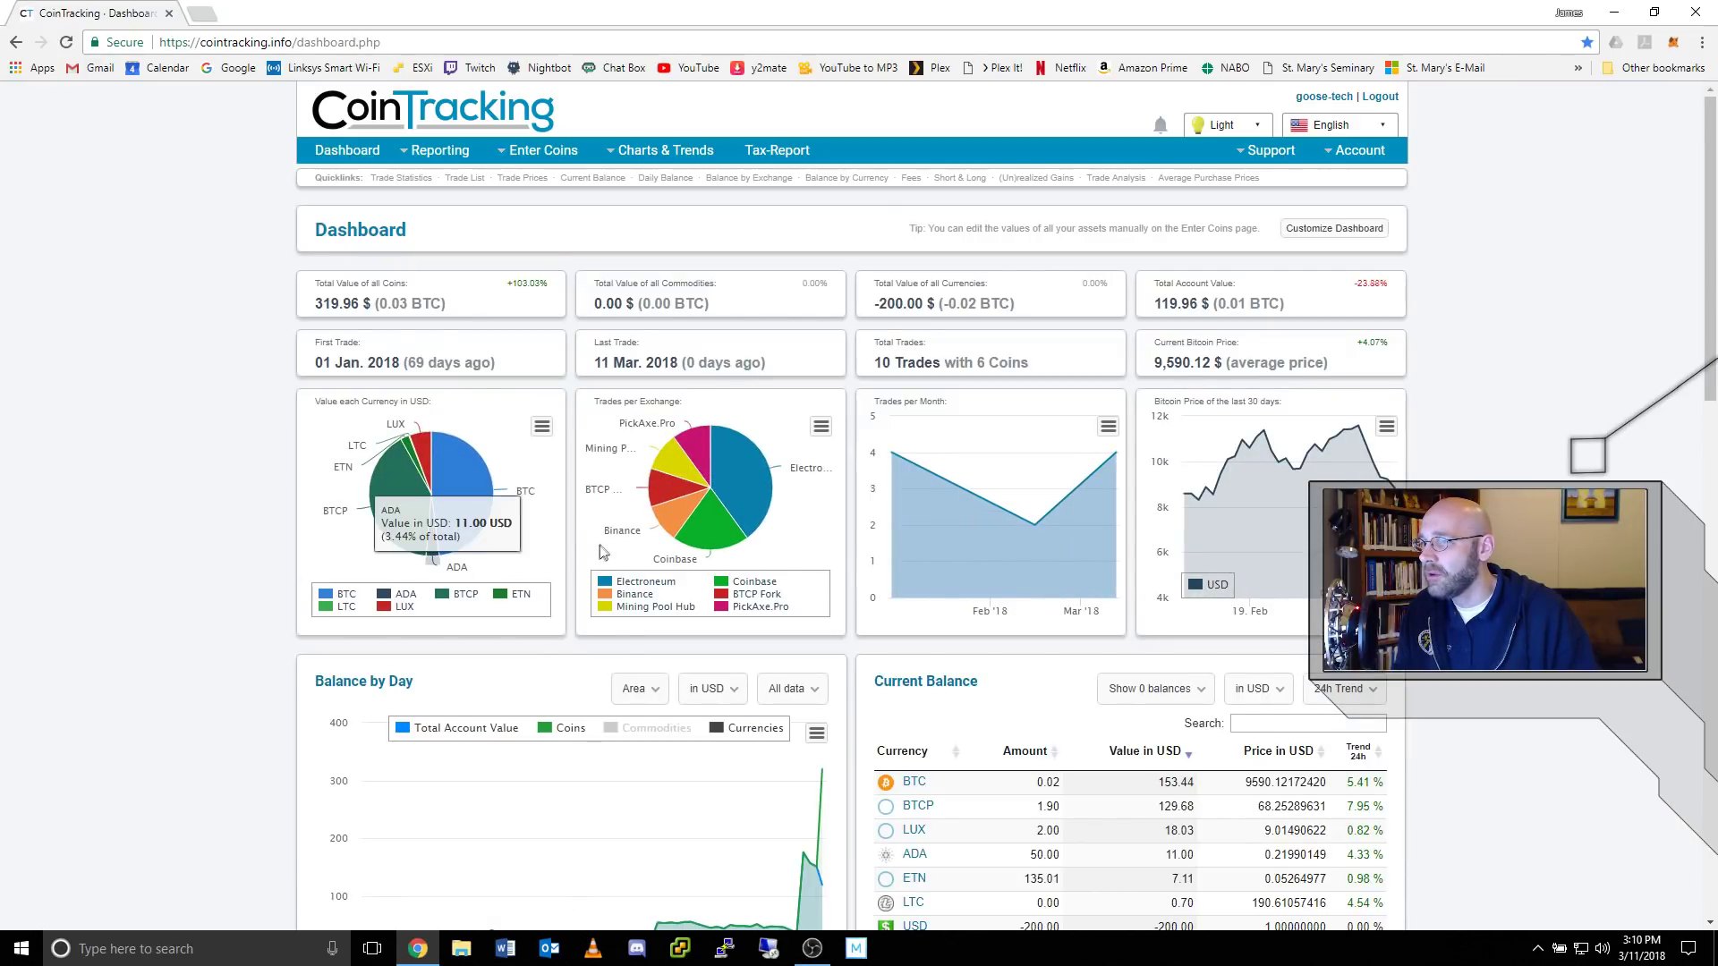
pyautogui.moveTo(483, 505)
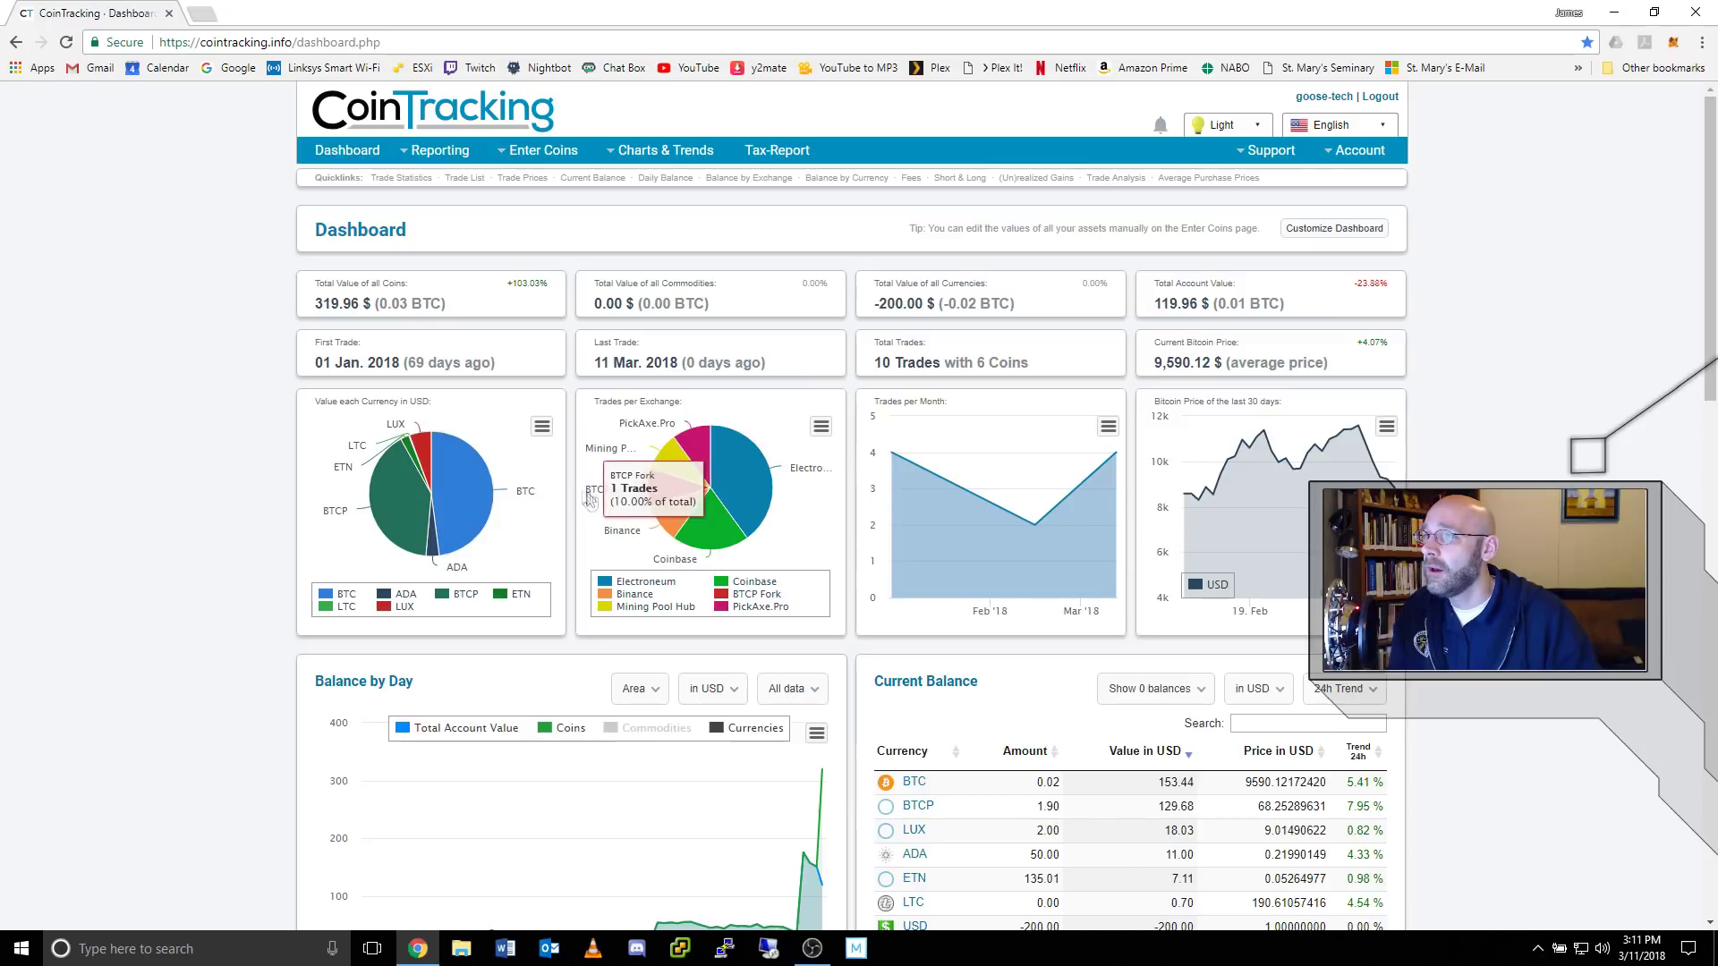
# Start a new [In] Mining transaction of 50 ETN on the manual entry page
pyautogui.moveTo(550, 151)
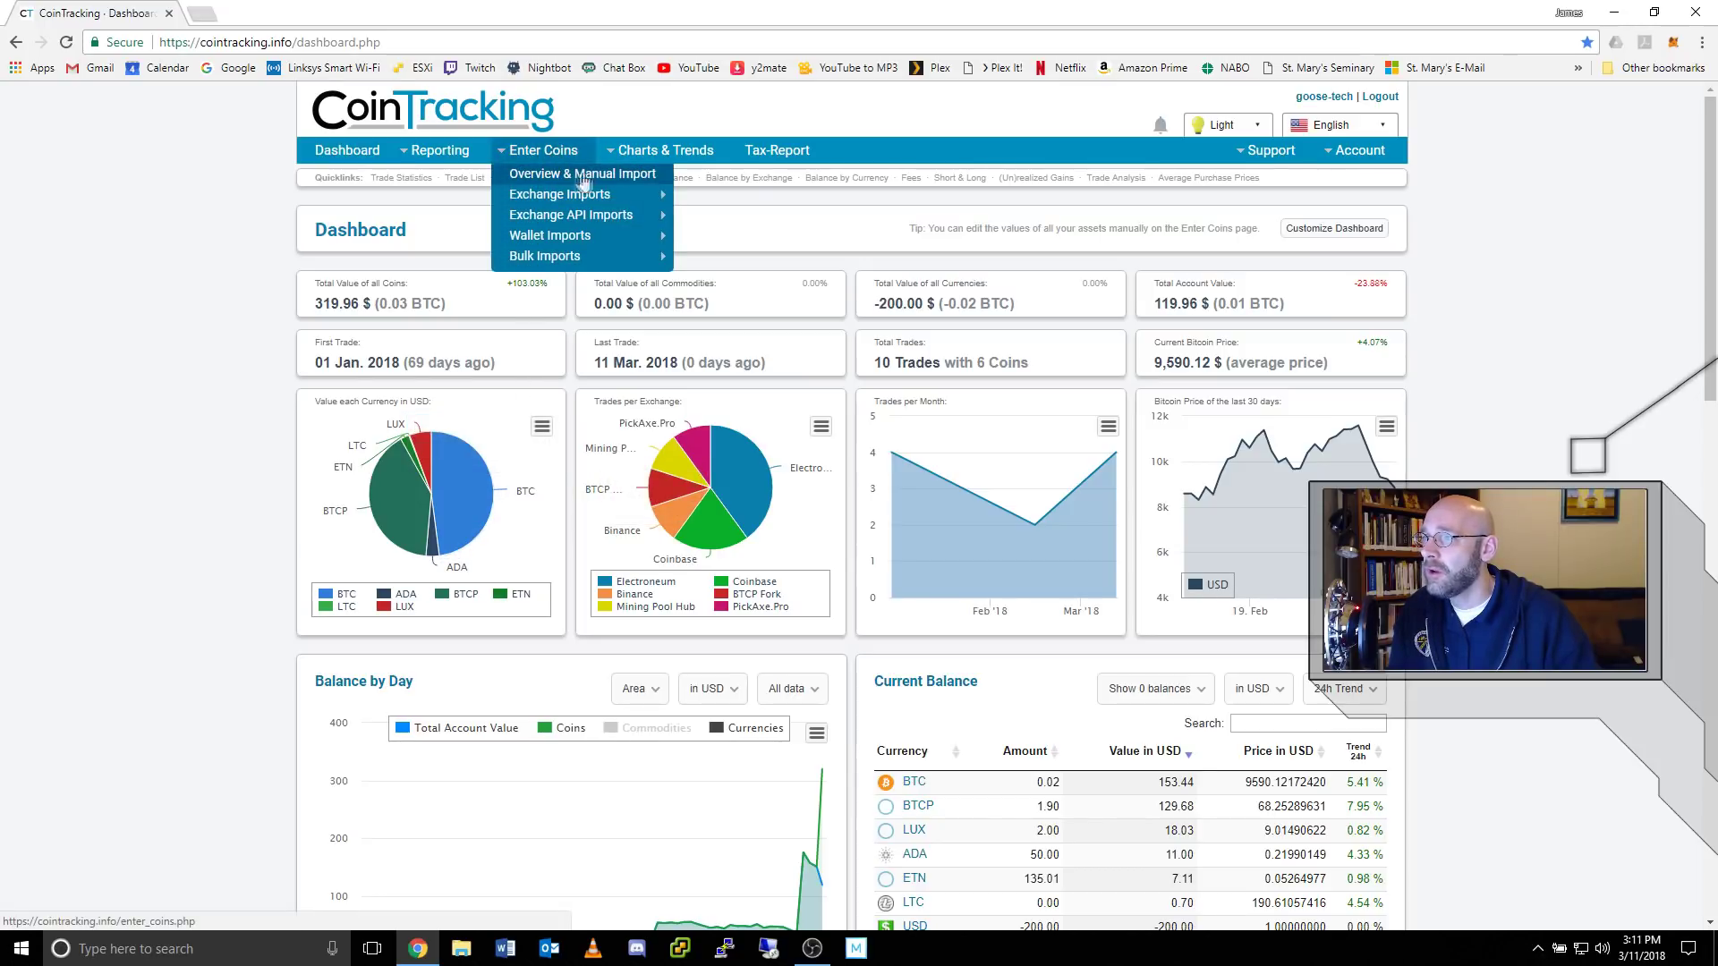
pyautogui.click(600, 176)
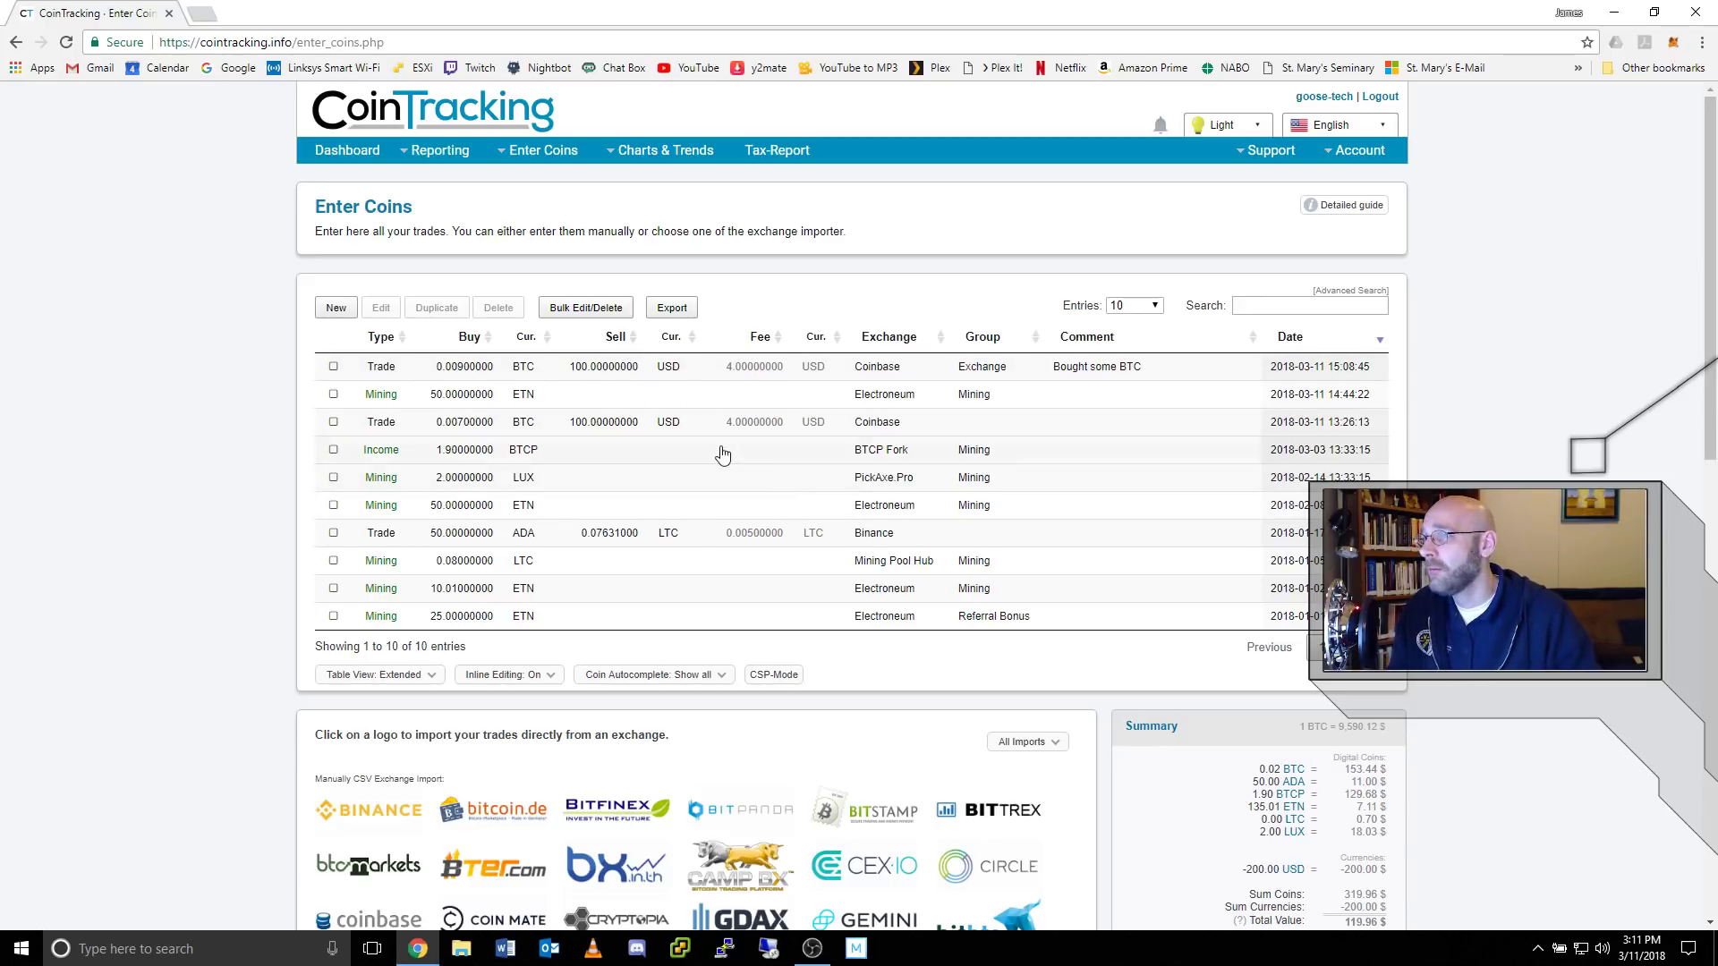
pyautogui.click(338, 308)
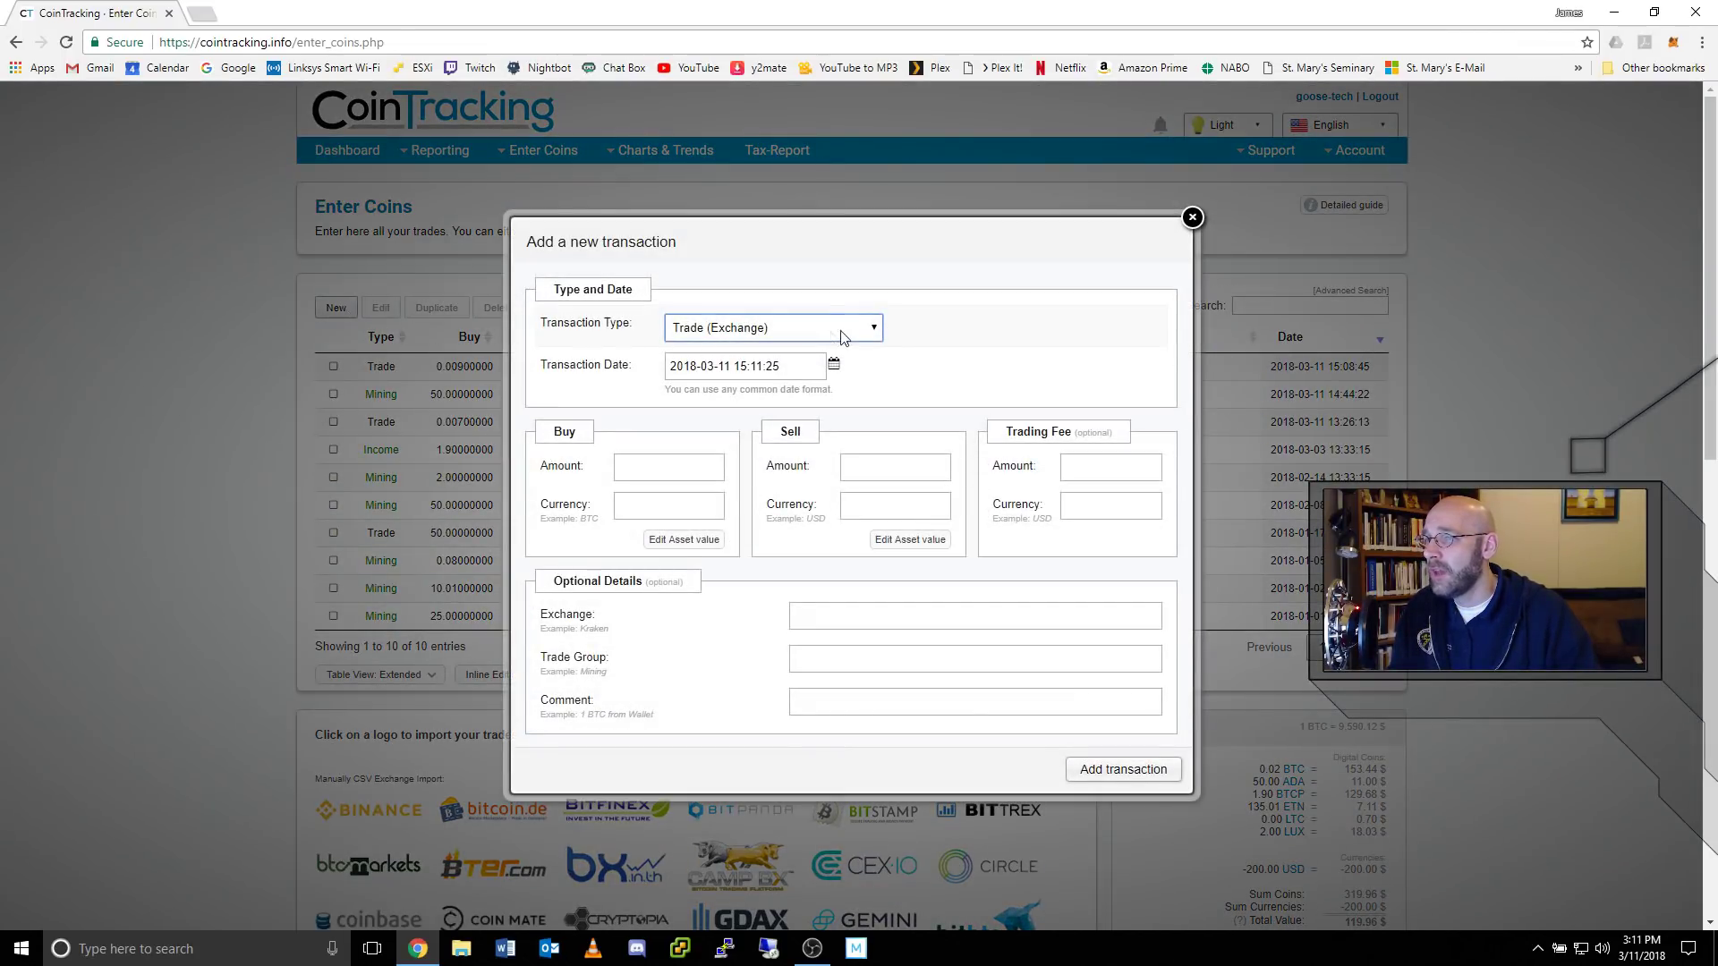
pyautogui.click(874, 328)
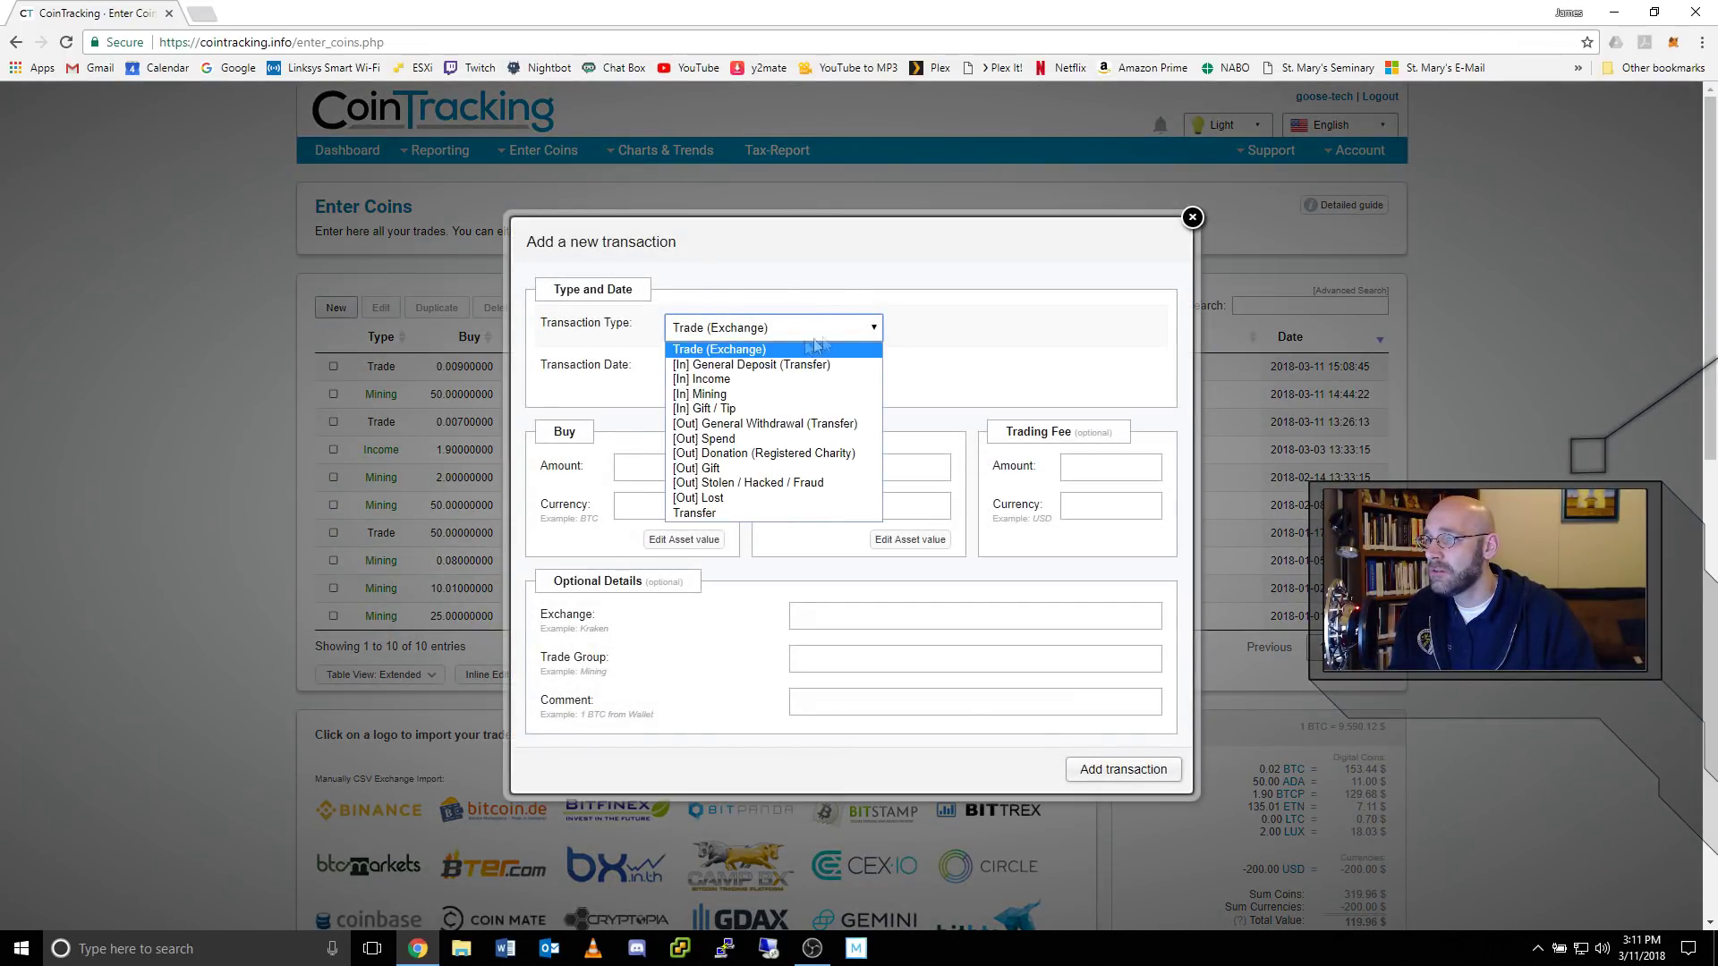
pyautogui.click(725, 395)
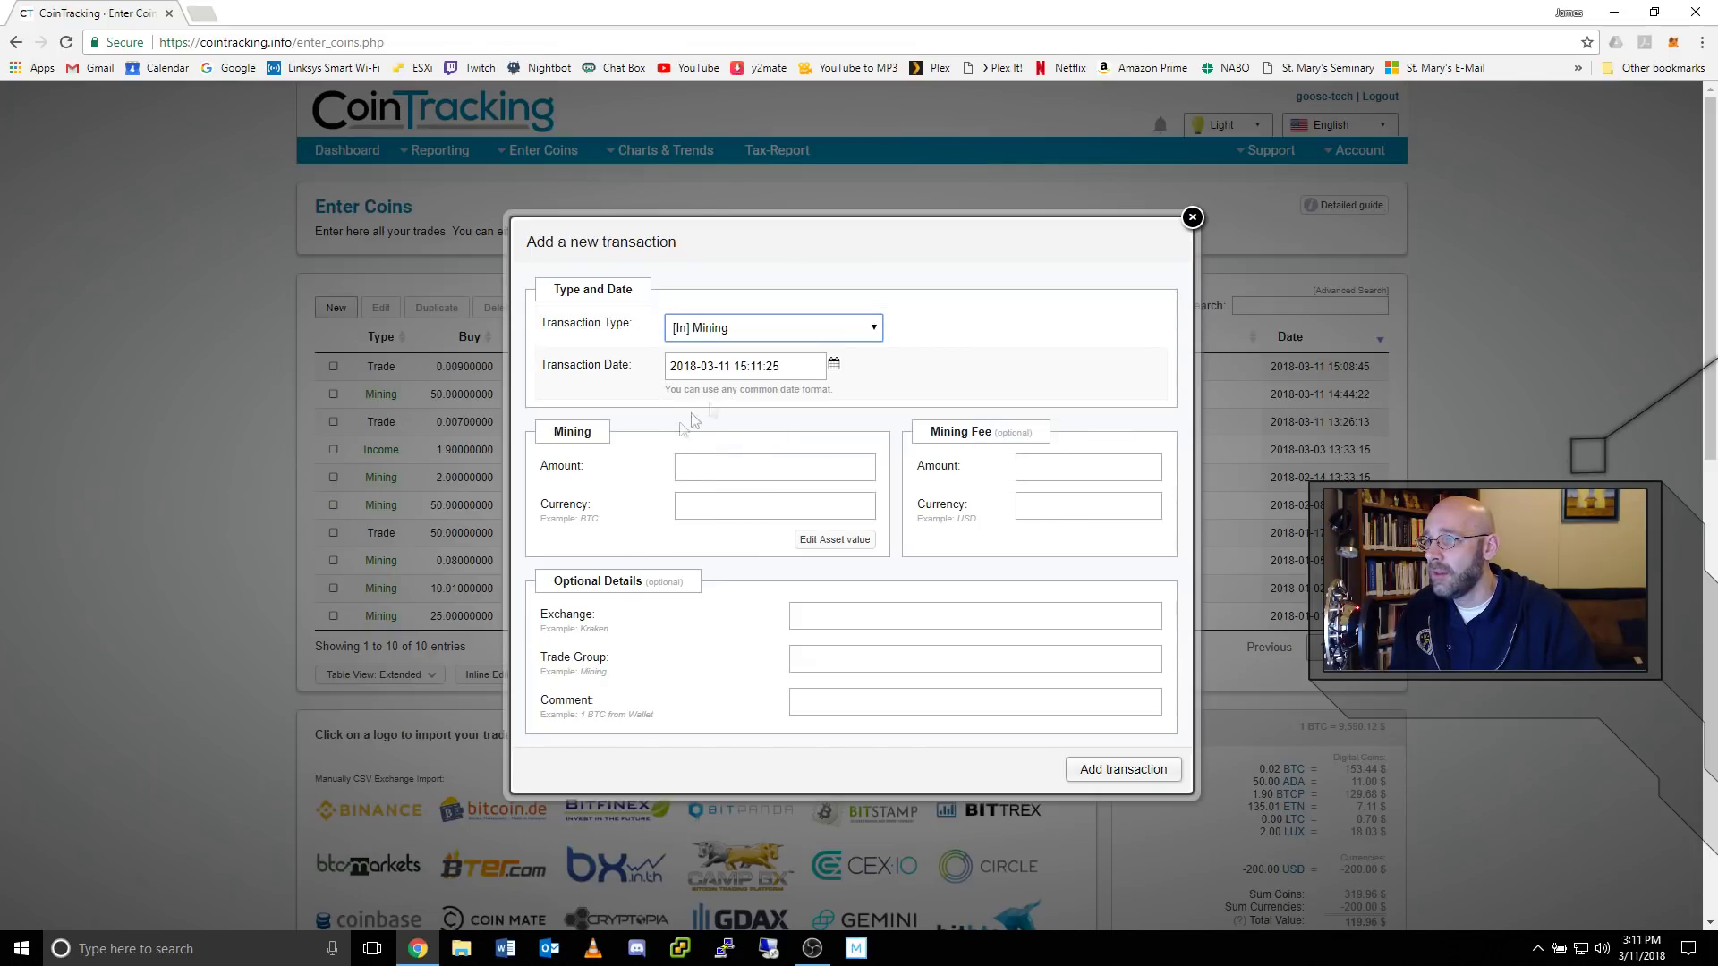
pyautogui.click(731, 468)
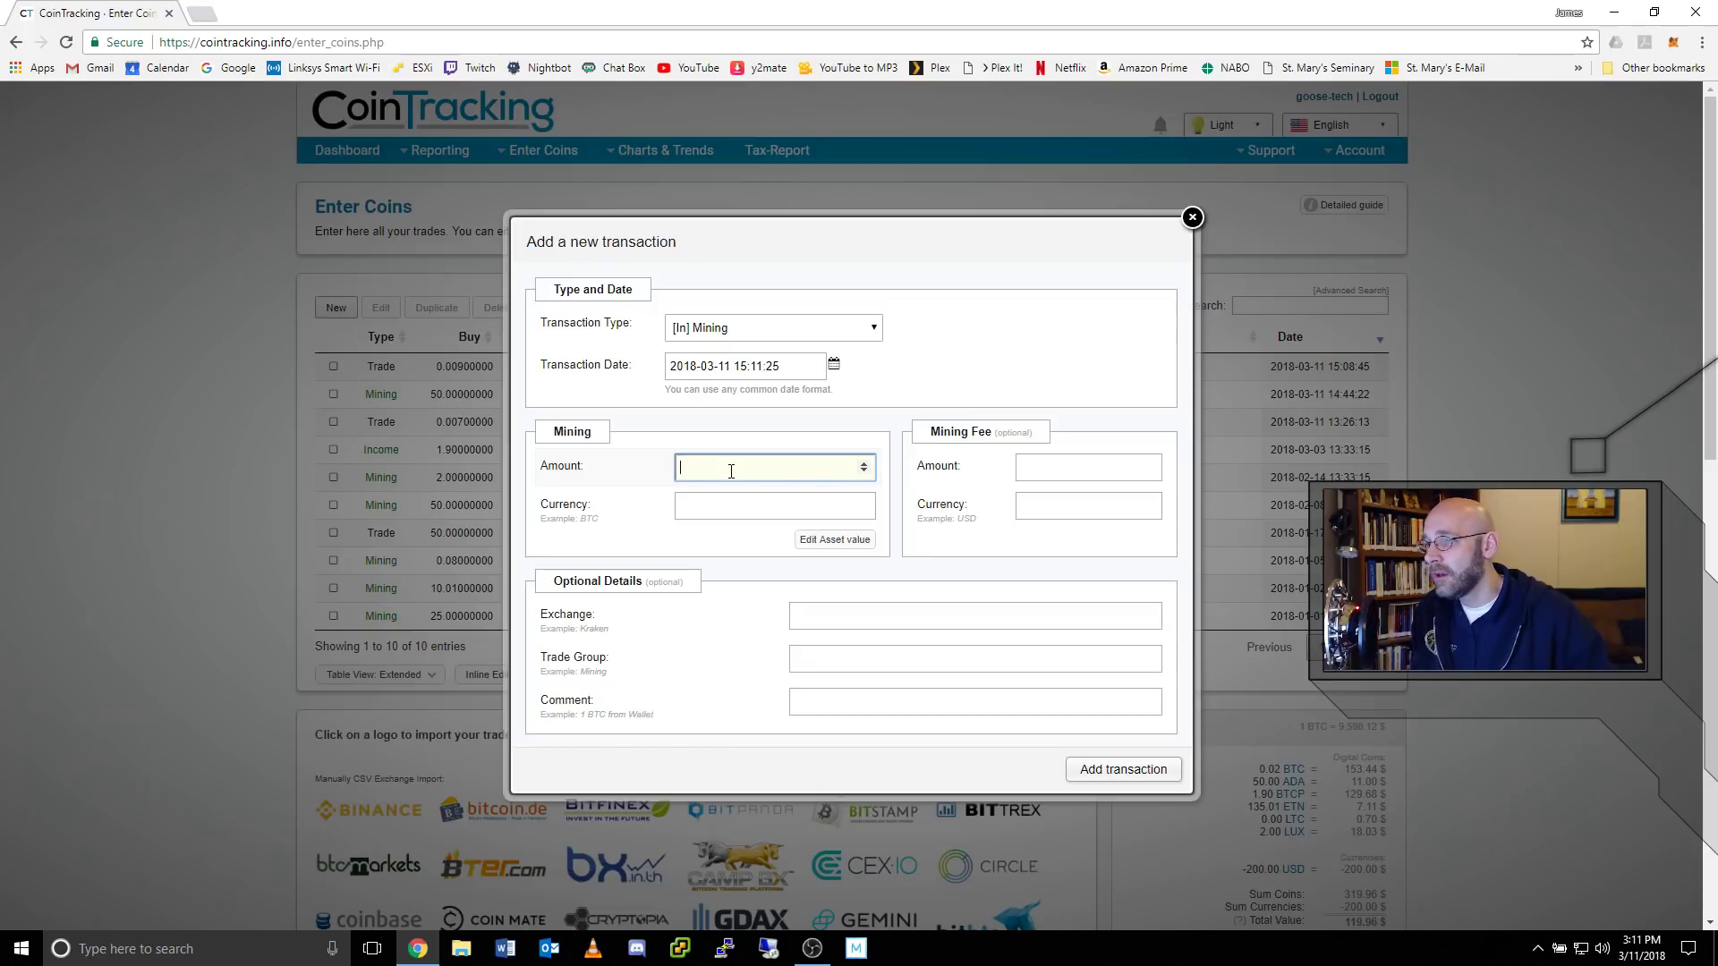
pyautogui.press('Tab')
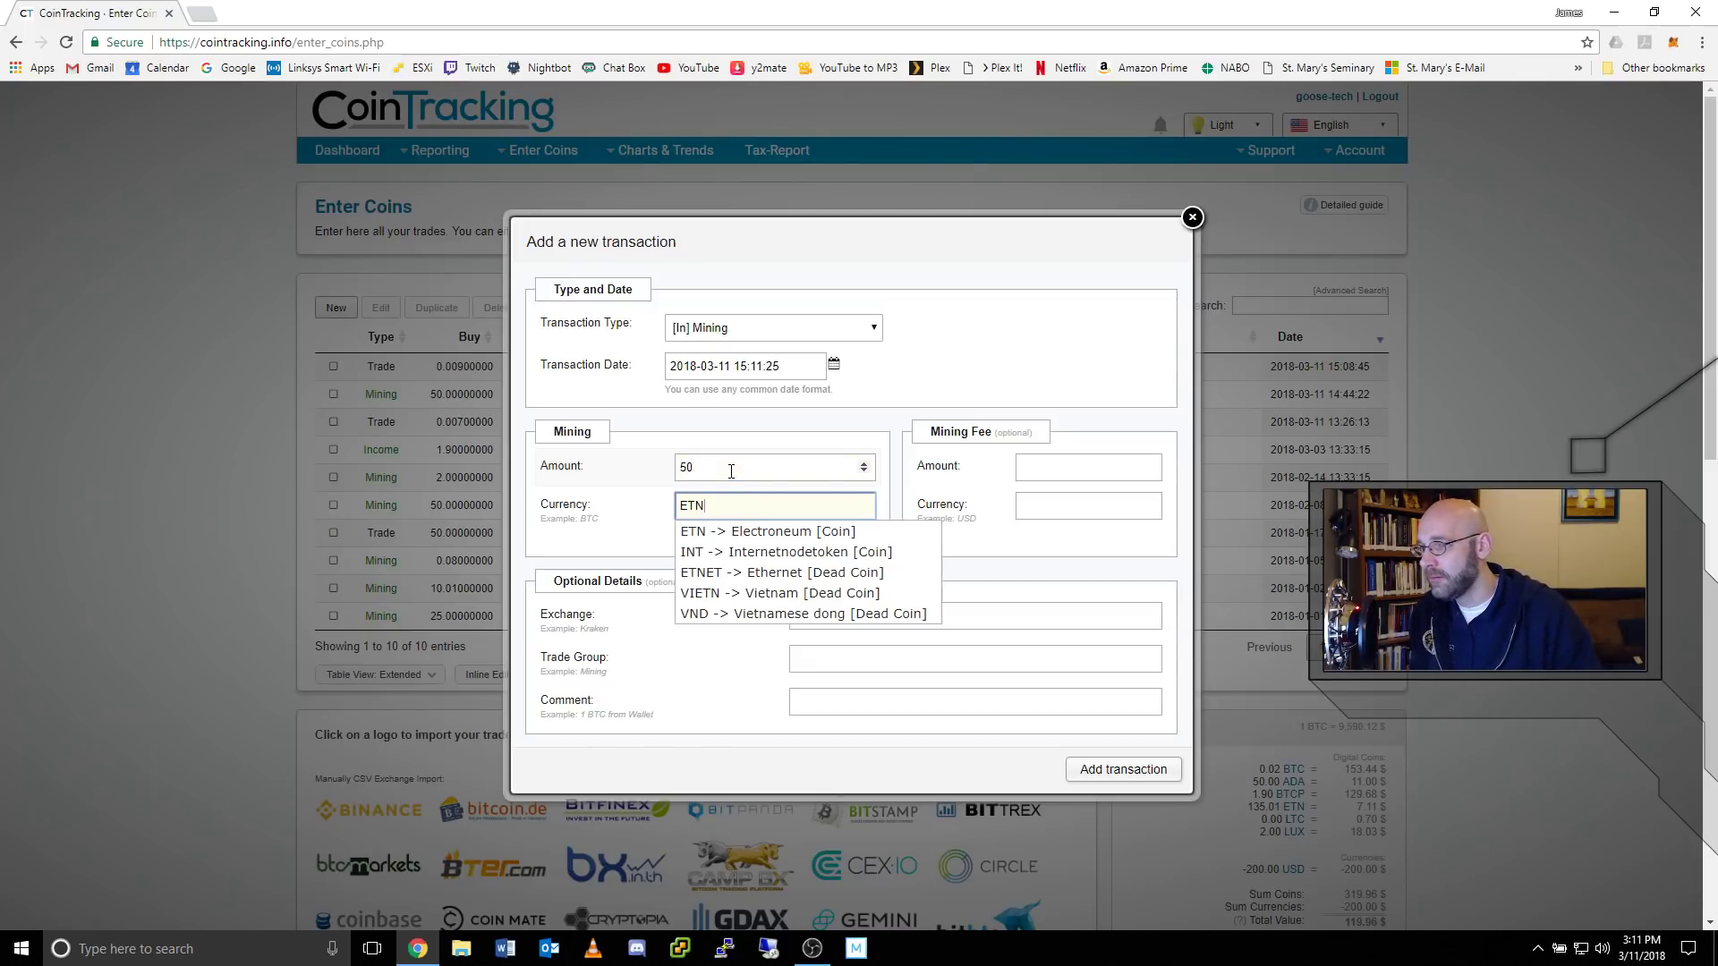
pyautogui.press('Down')
pyautogui.press('Return')
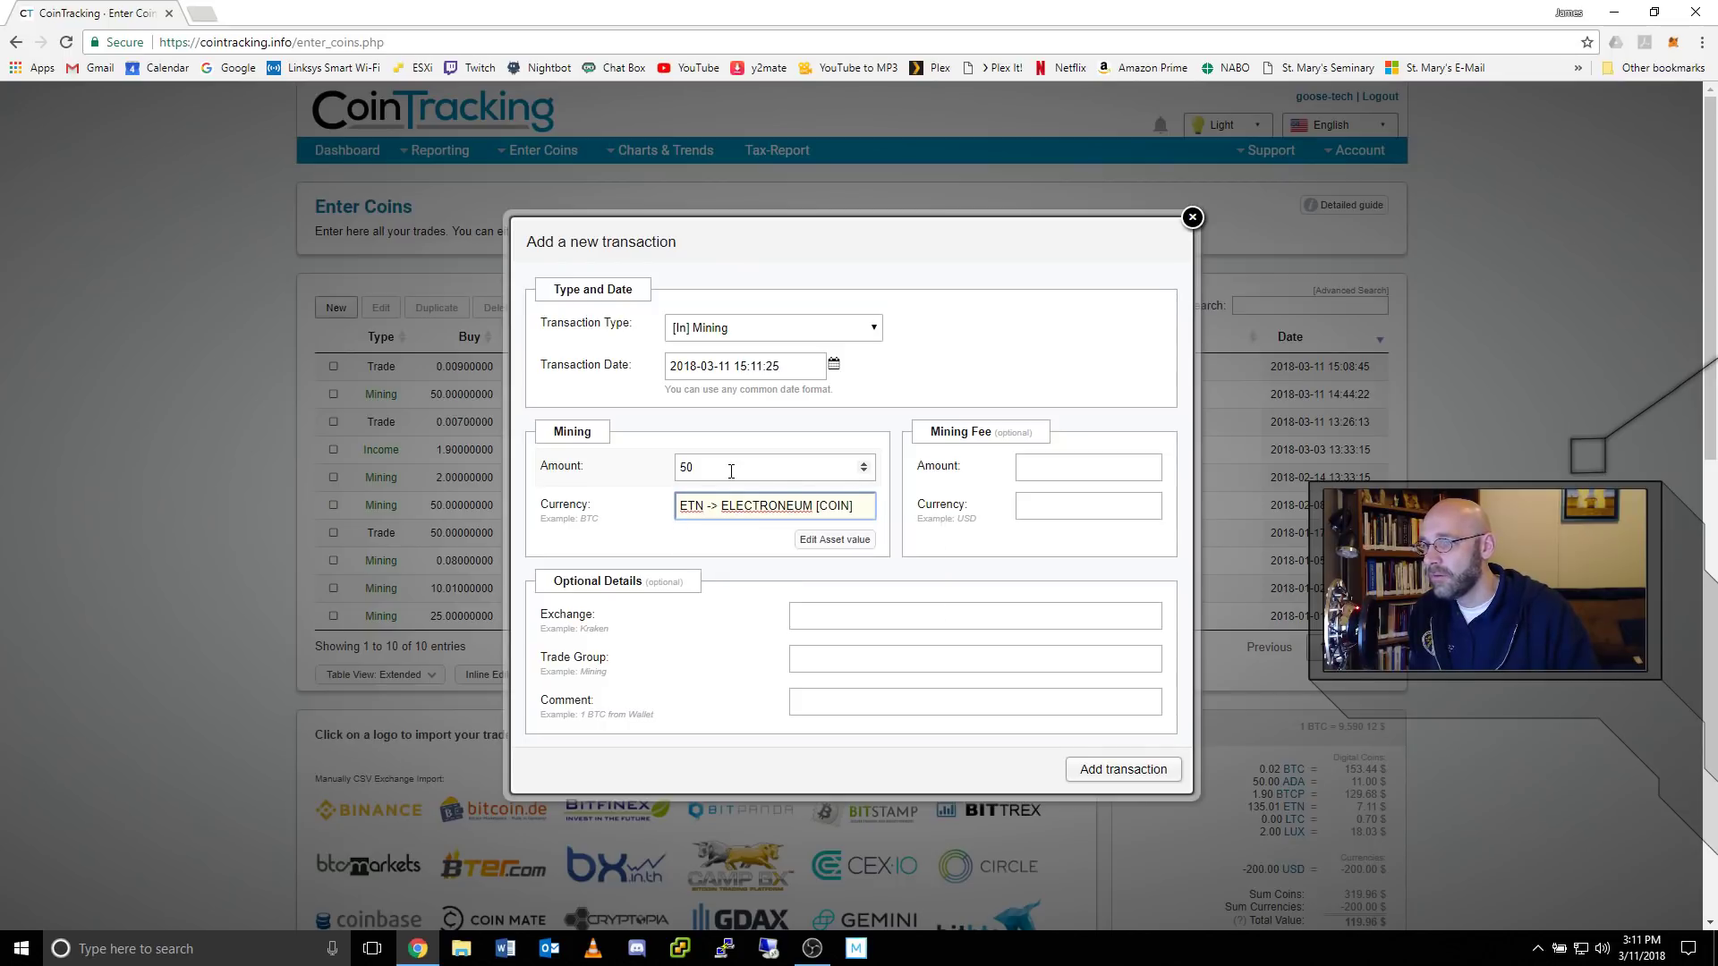
# Set exchange Electroneum and trade group Mining, then add the mining entry
pyautogui.press('Tab')
pyautogui.press('Tab')
pyautogui.press('Tab')
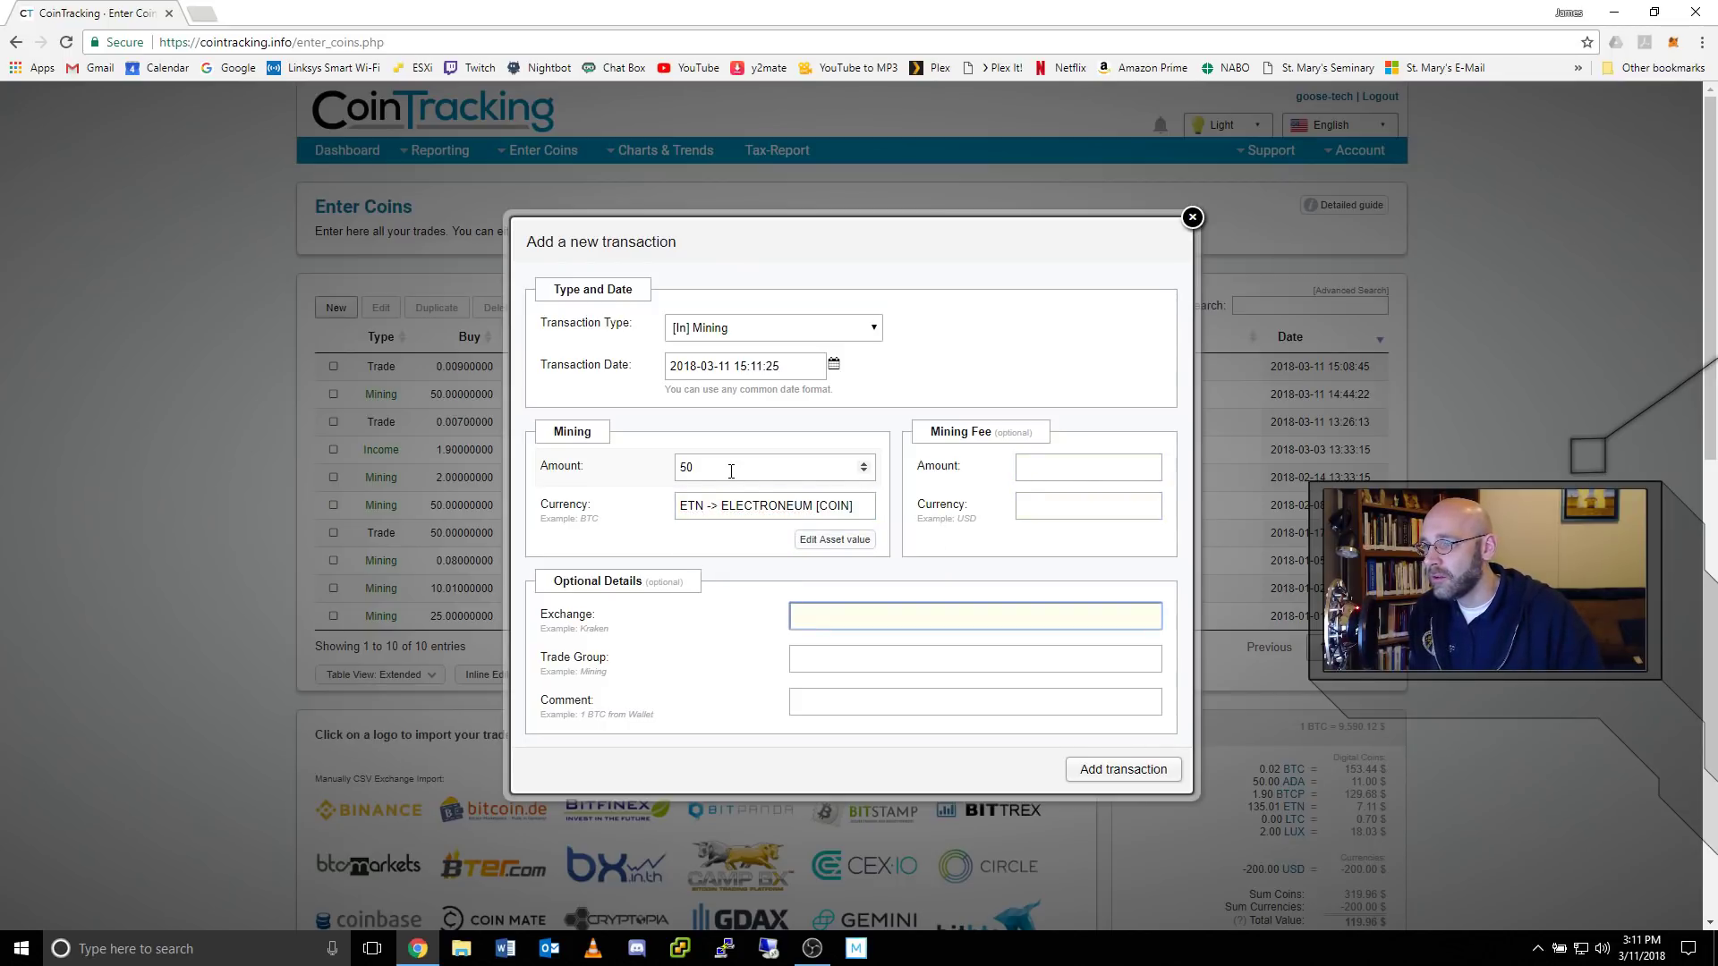
pyautogui.write('El')
pyautogui.press('Down')
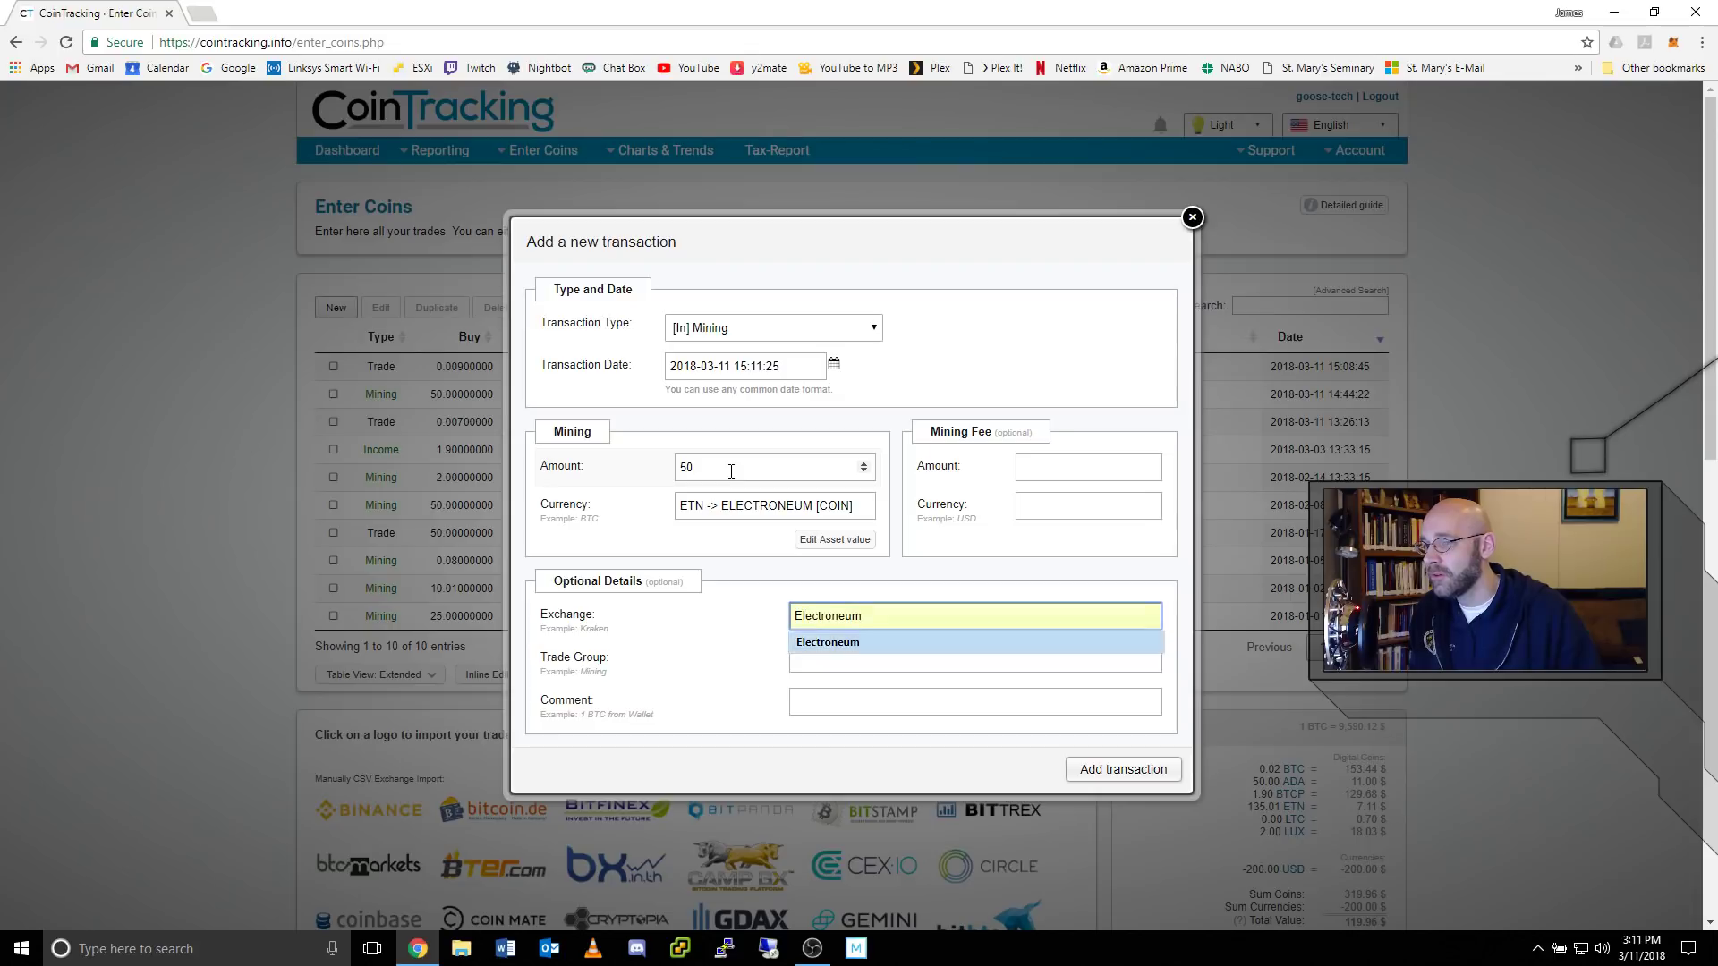
pyautogui.press('Return')
pyautogui.press('Tab')
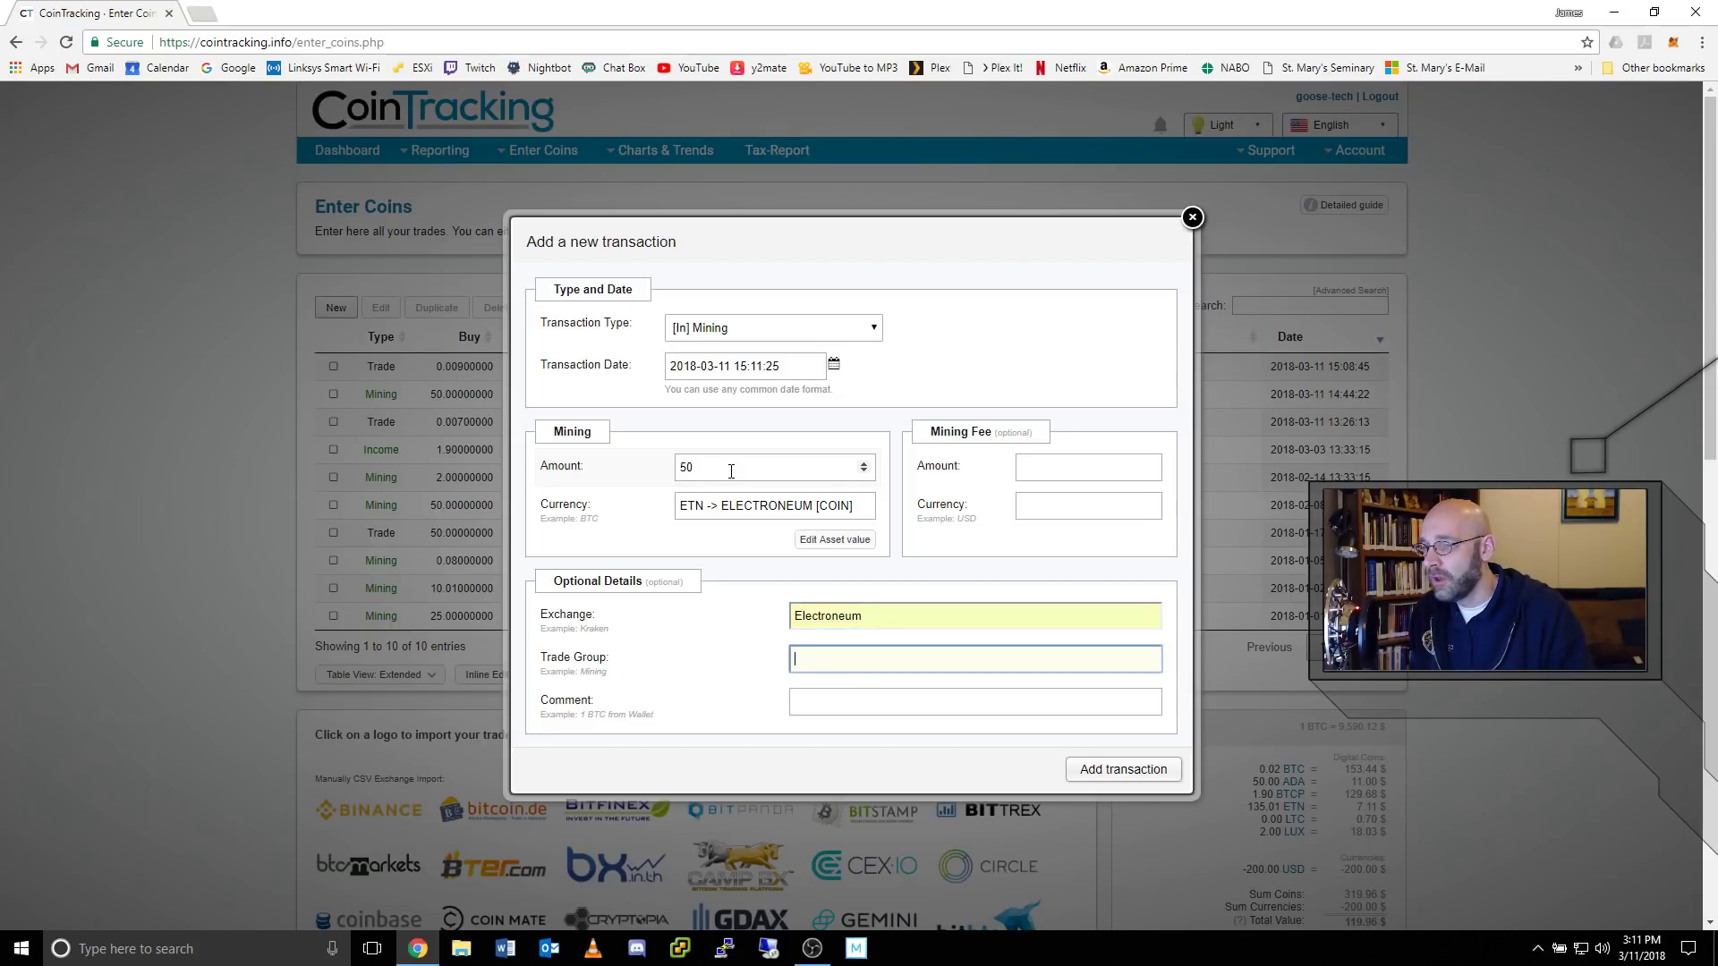
pyautogui.write('Mining')
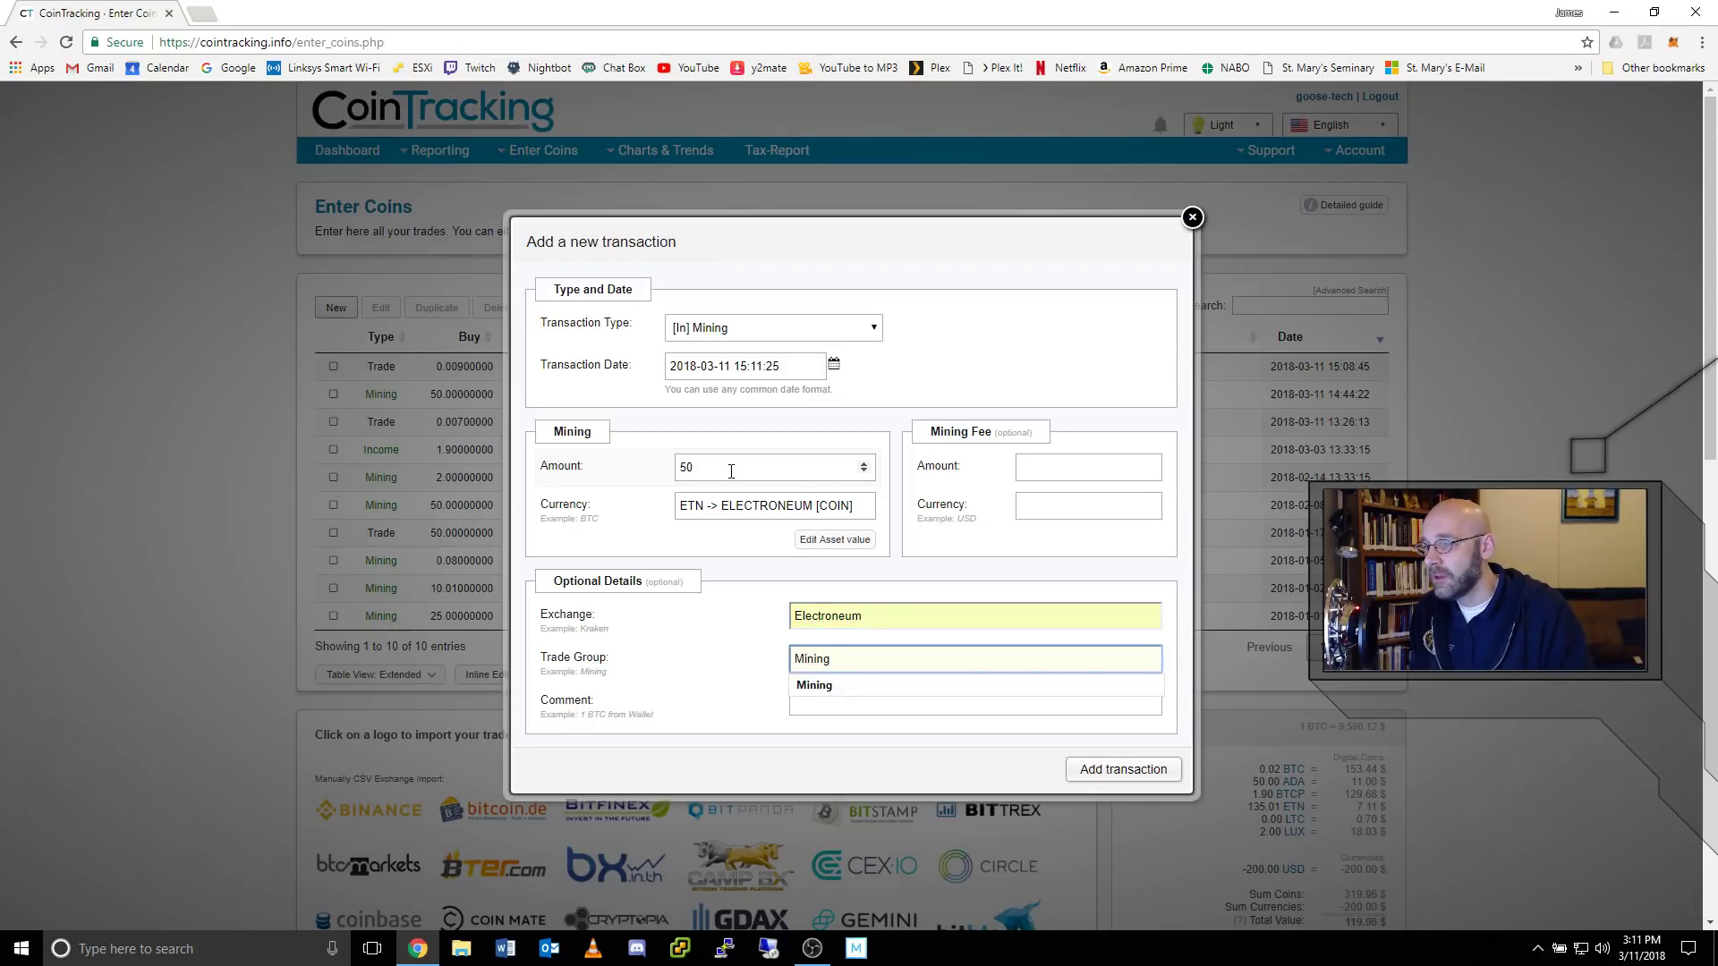
pyautogui.press('Tab')
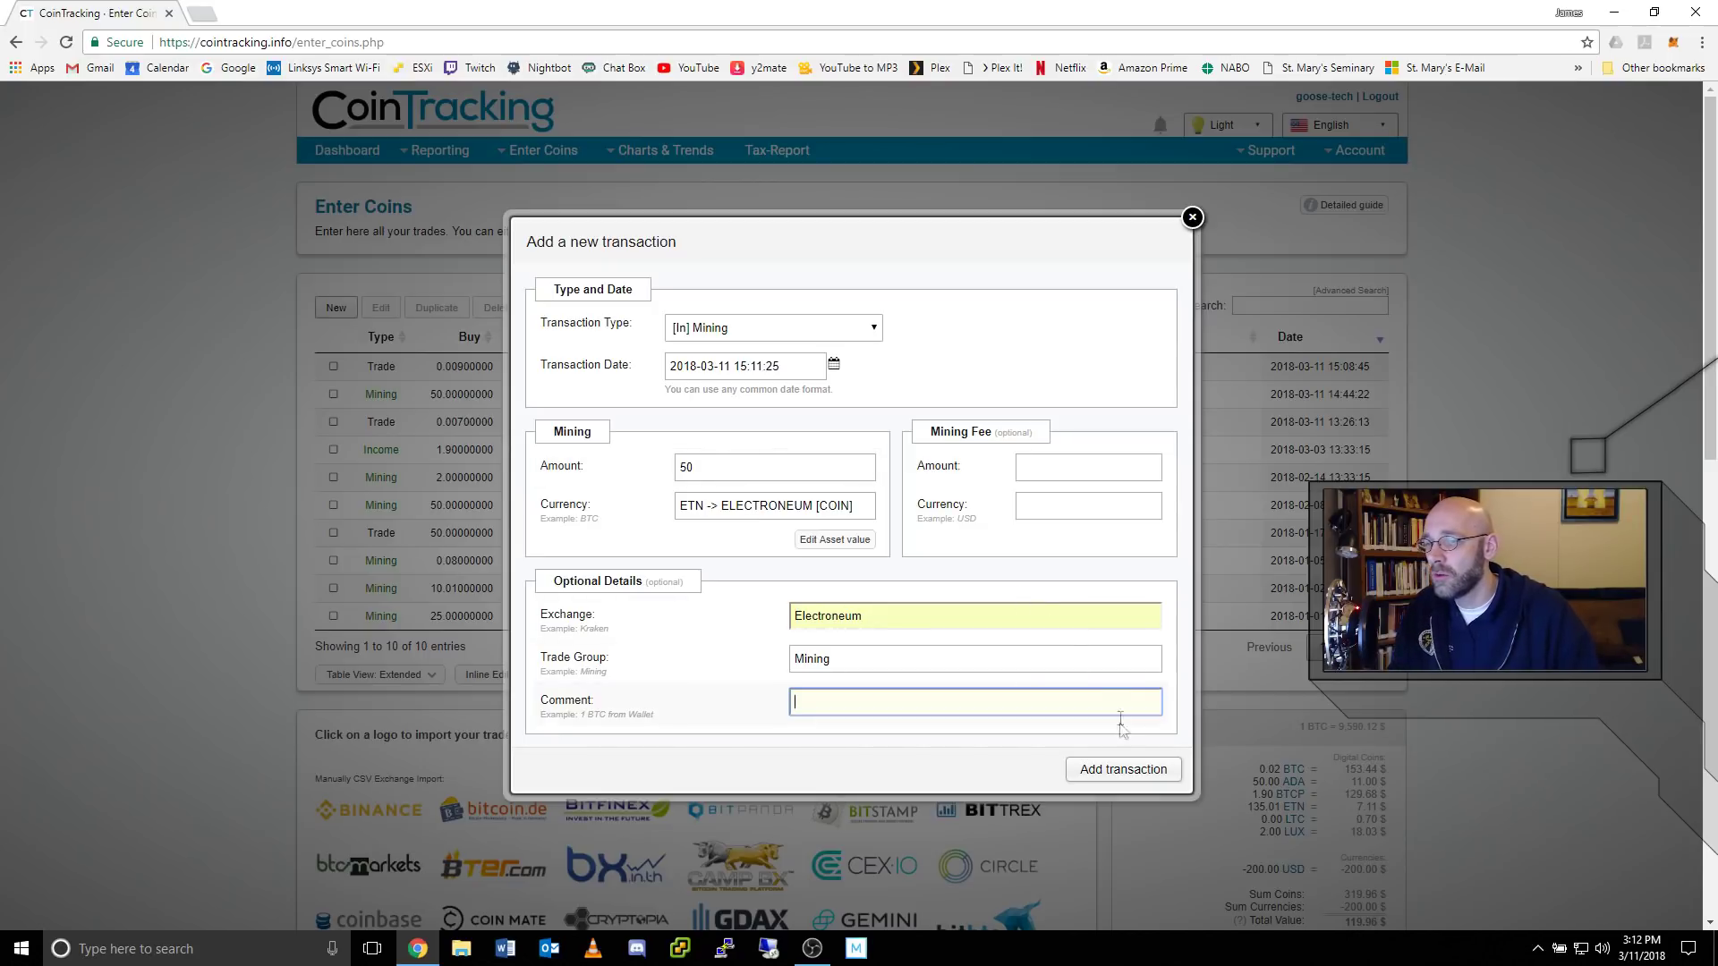
pyautogui.click(1101, 779)
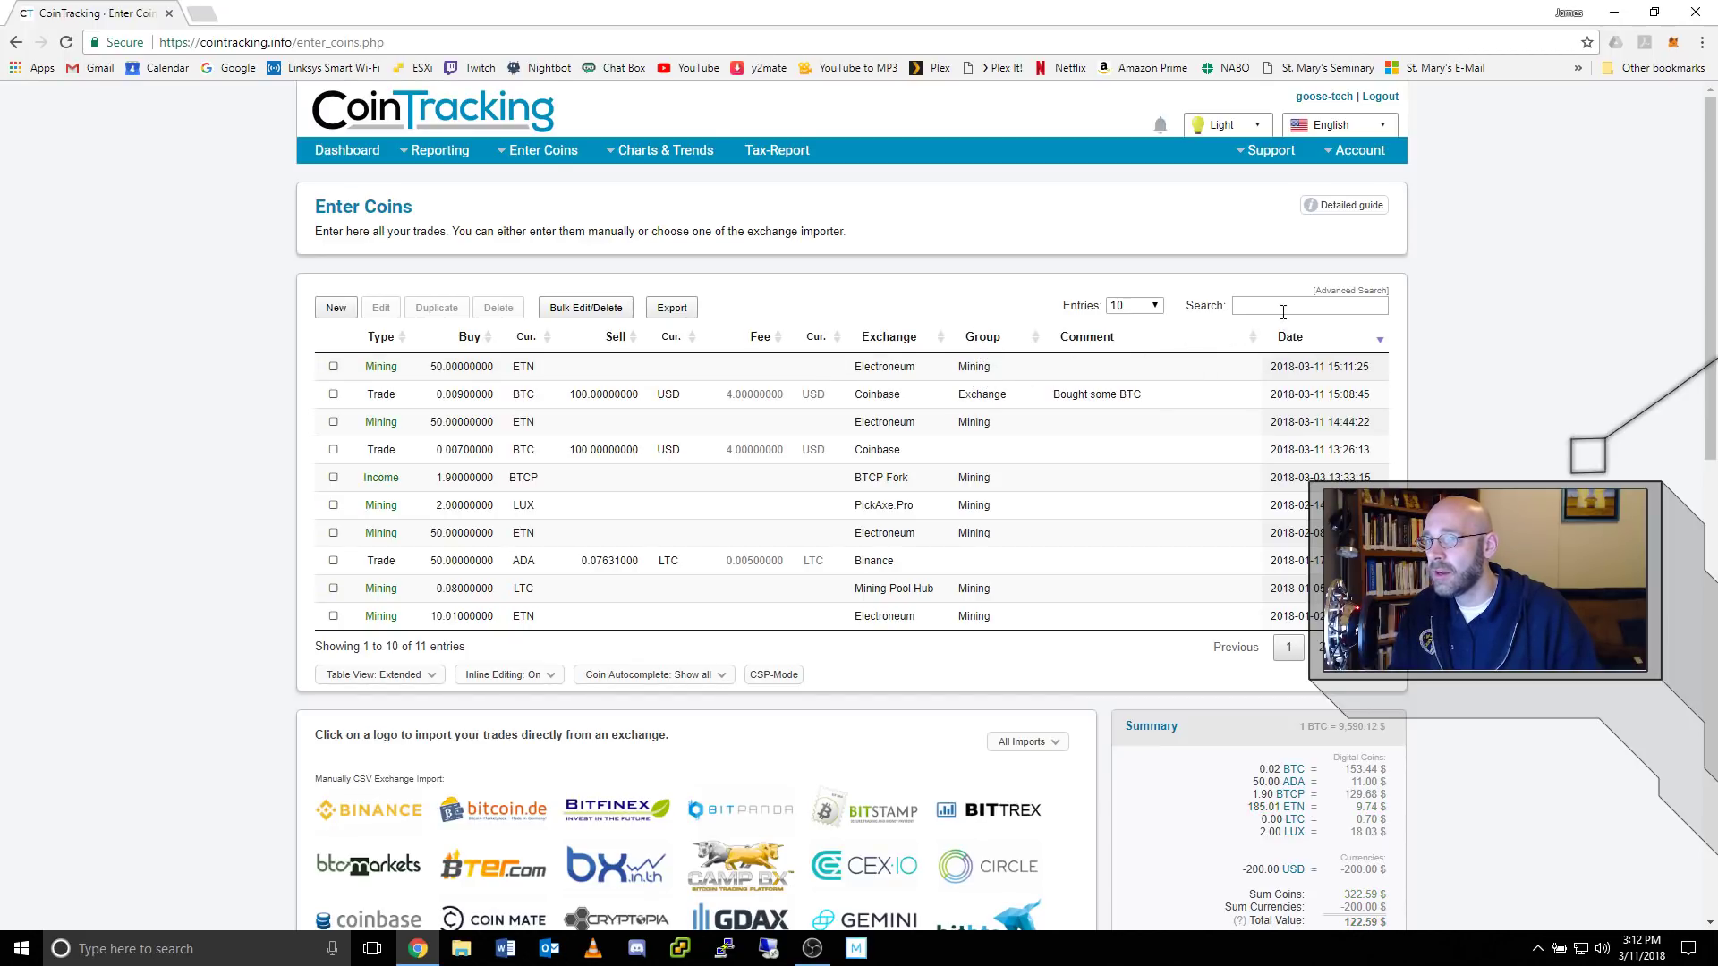
pyautogui.click(1296, 306)
pyautogui.write('Mining')
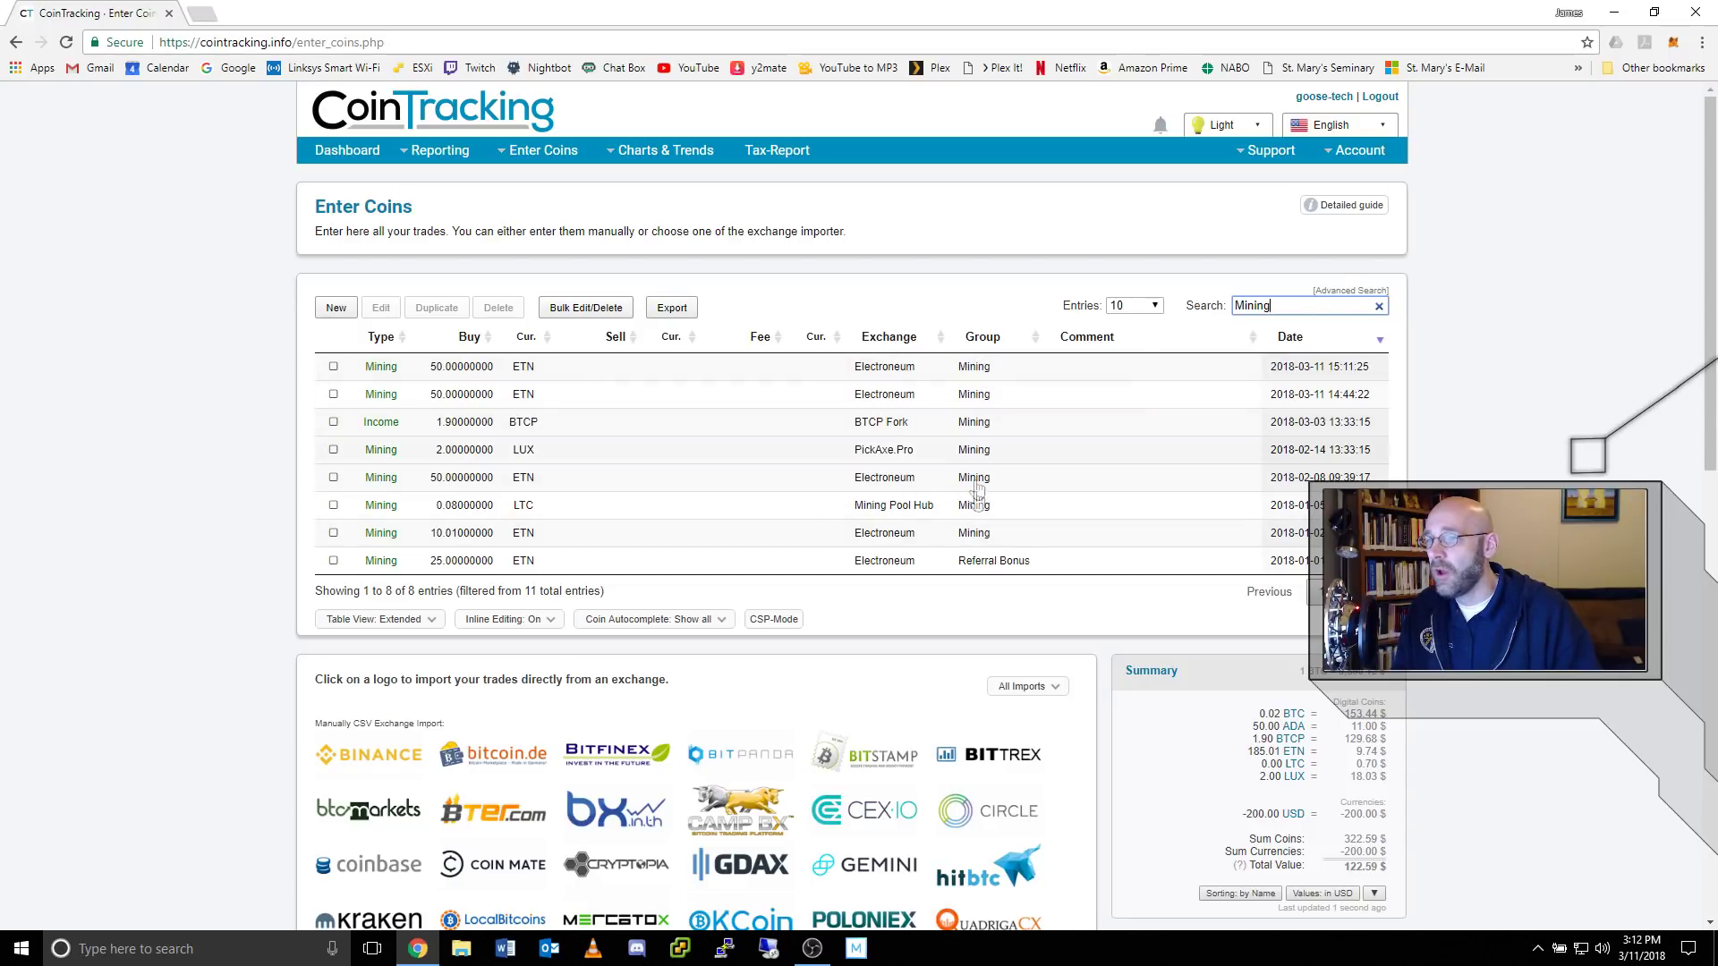
pyautogui.click(1379, 305)
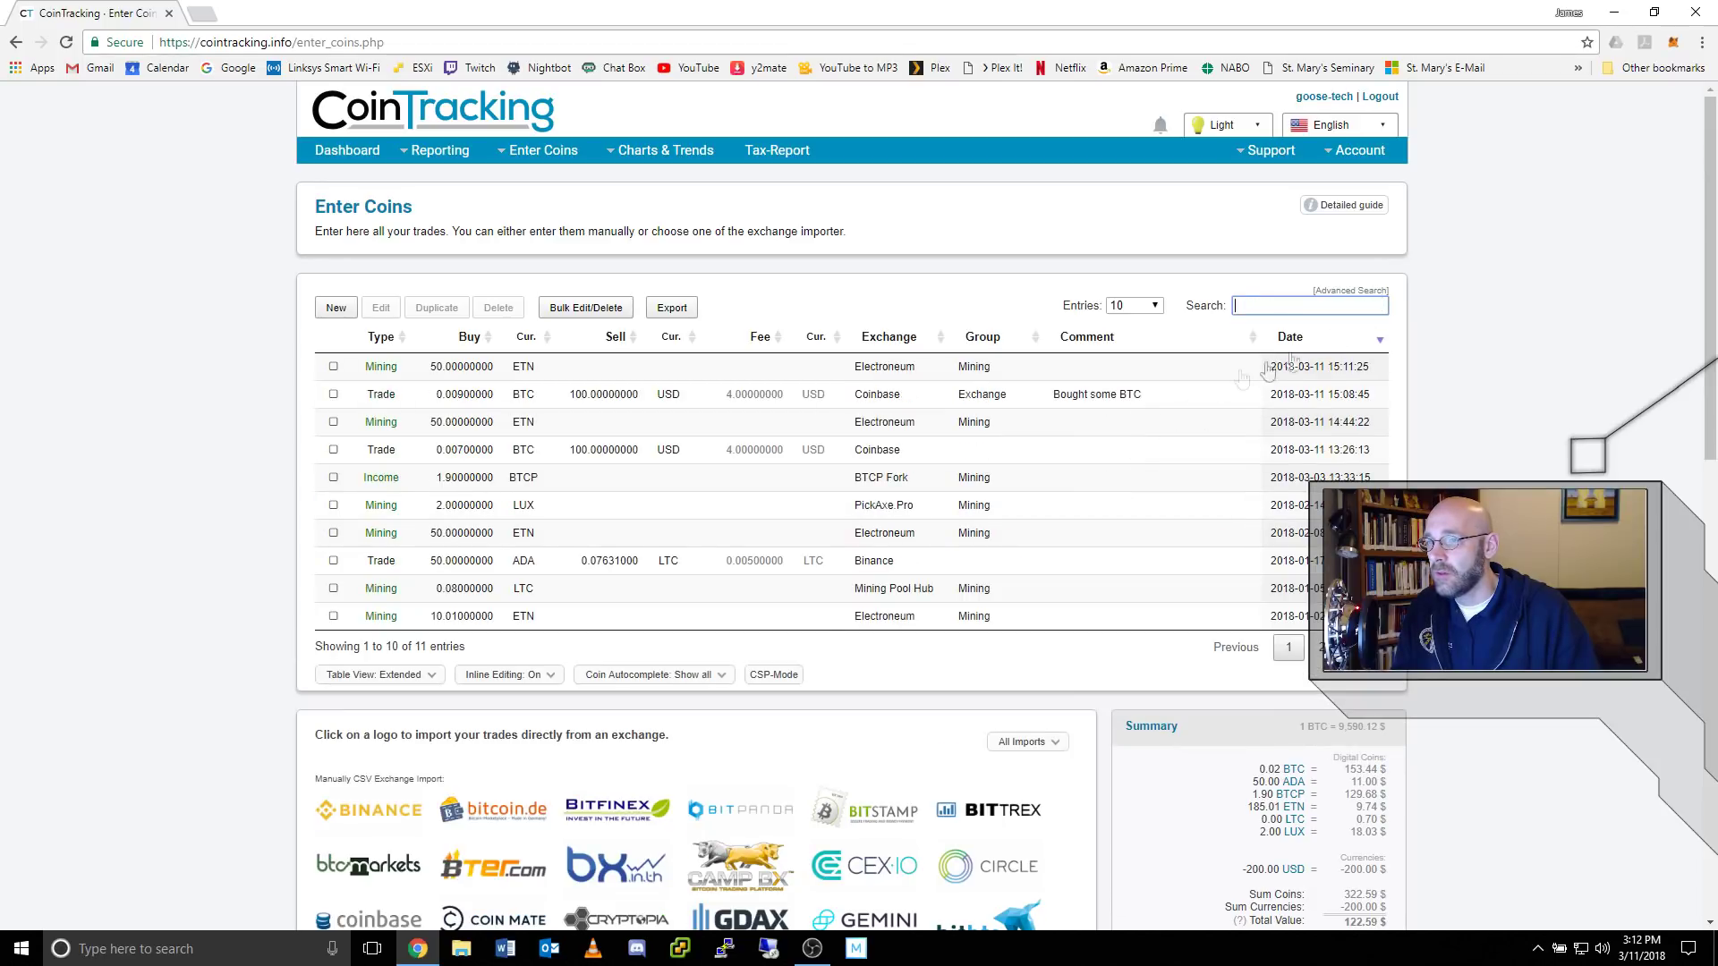
pyautogui.click(982, 338)
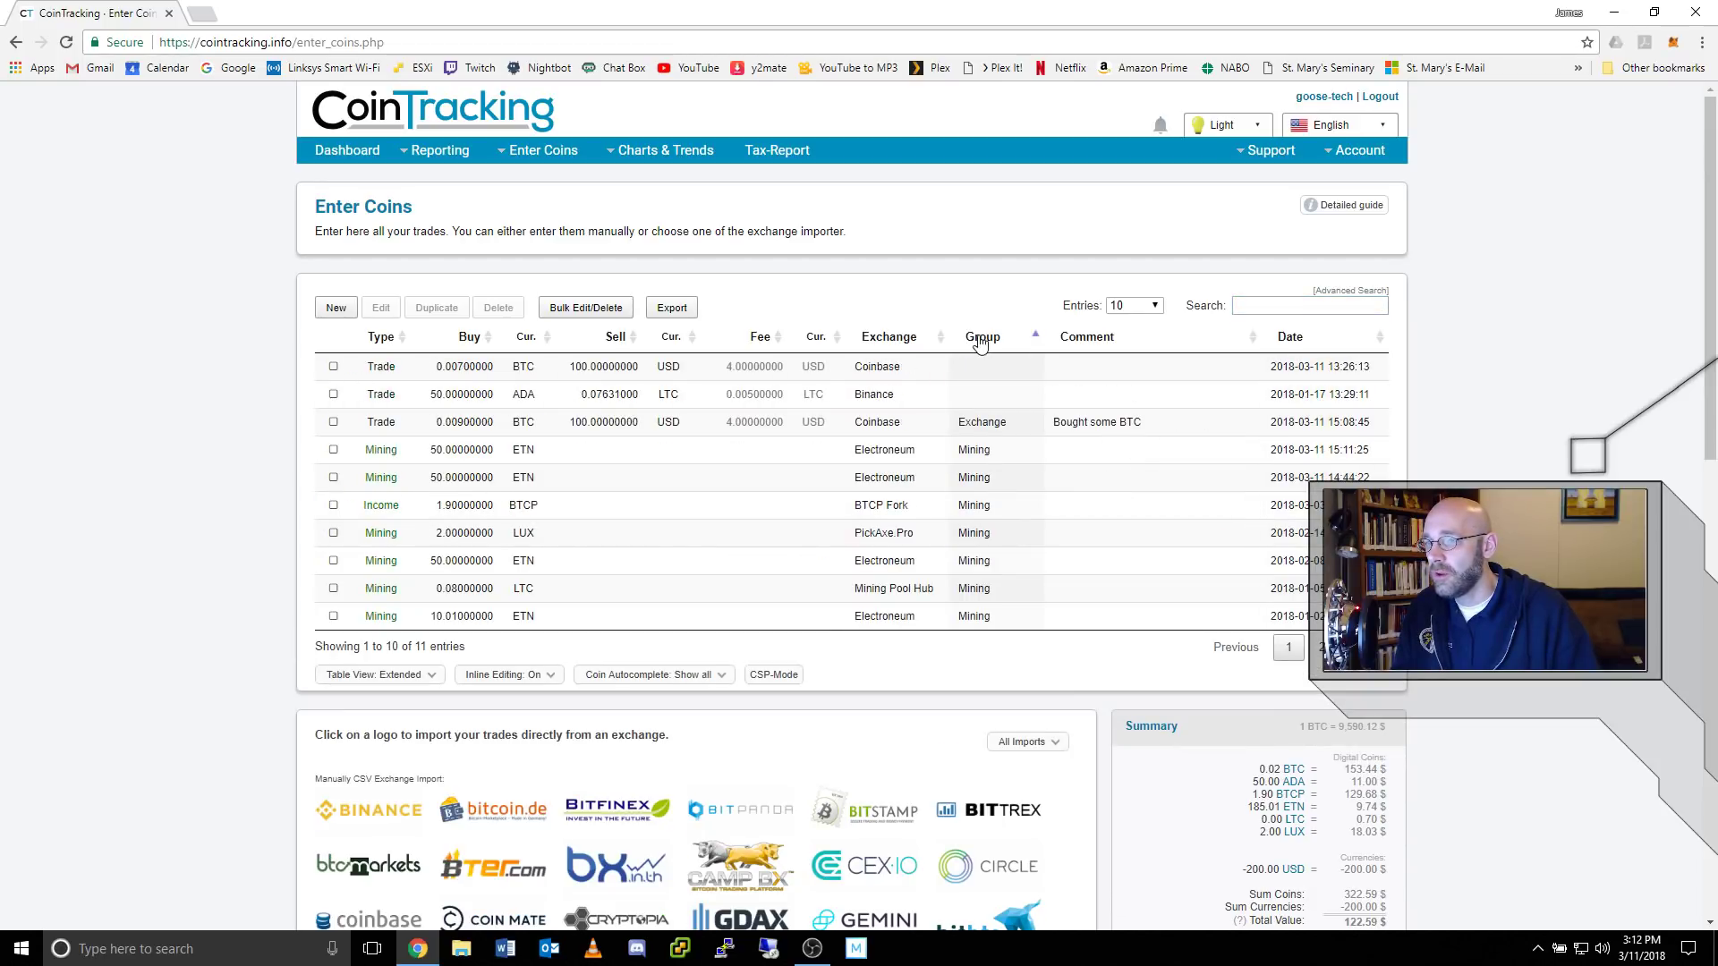
pyautogui.rightClick(980, 339)
pyautogui.click(991, 323)
pyautogui.click(983, 339)
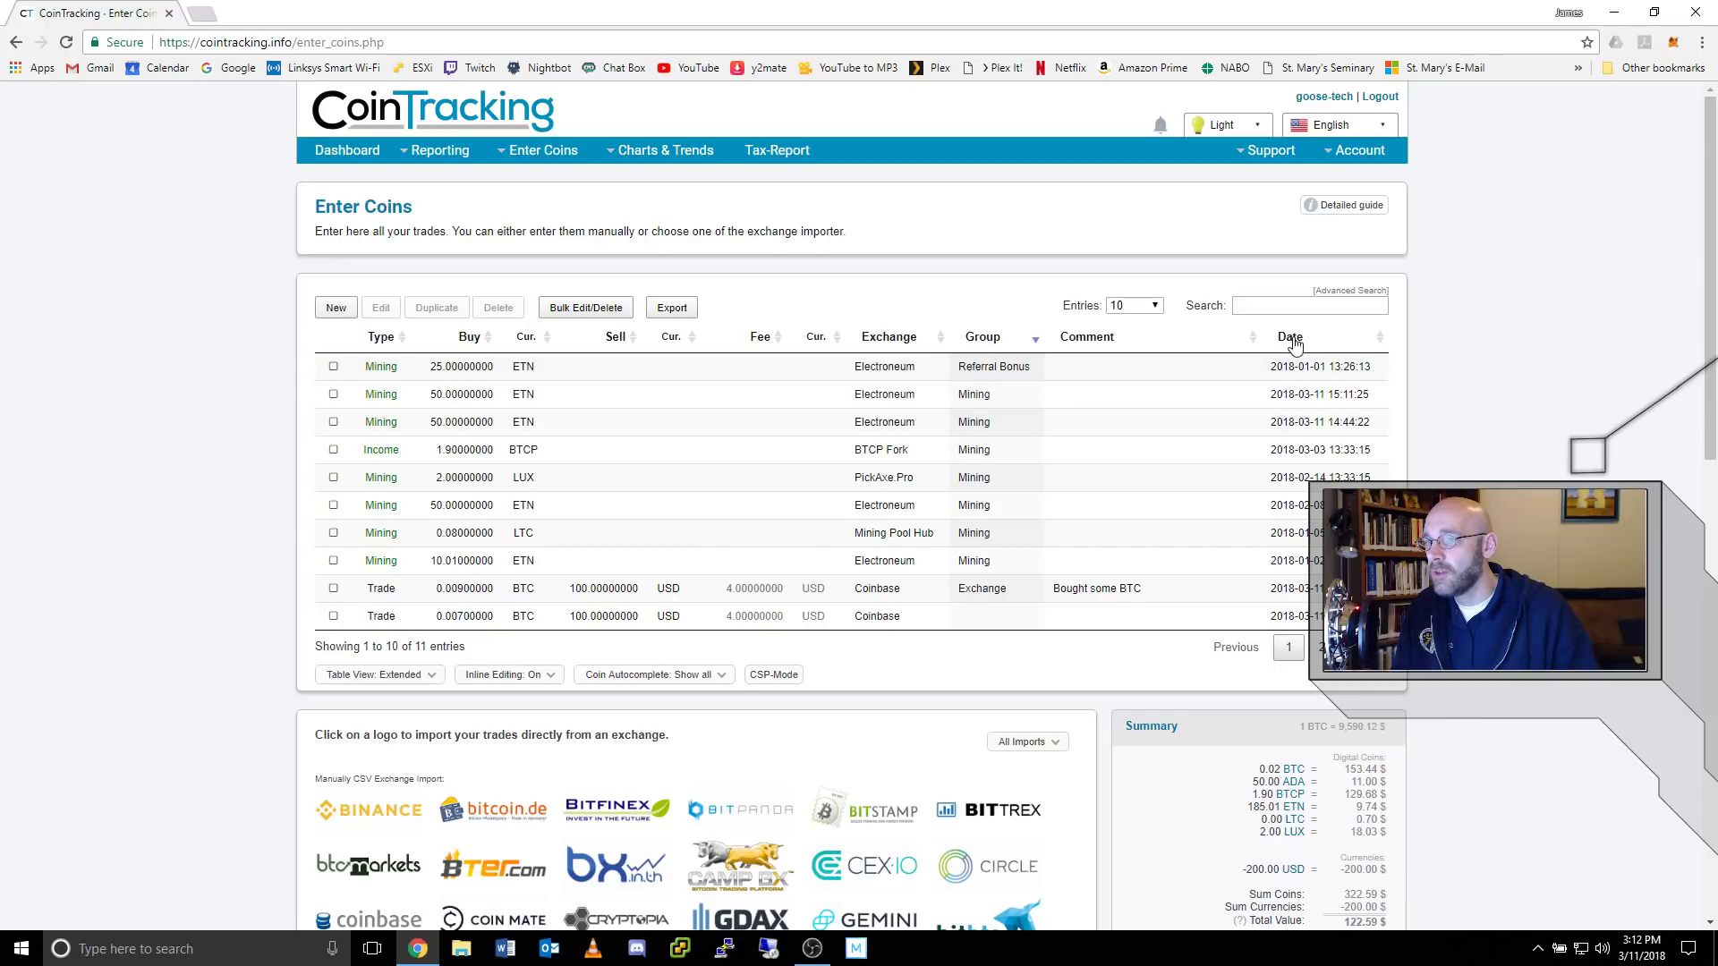
pyautogui.click(1292, 339)
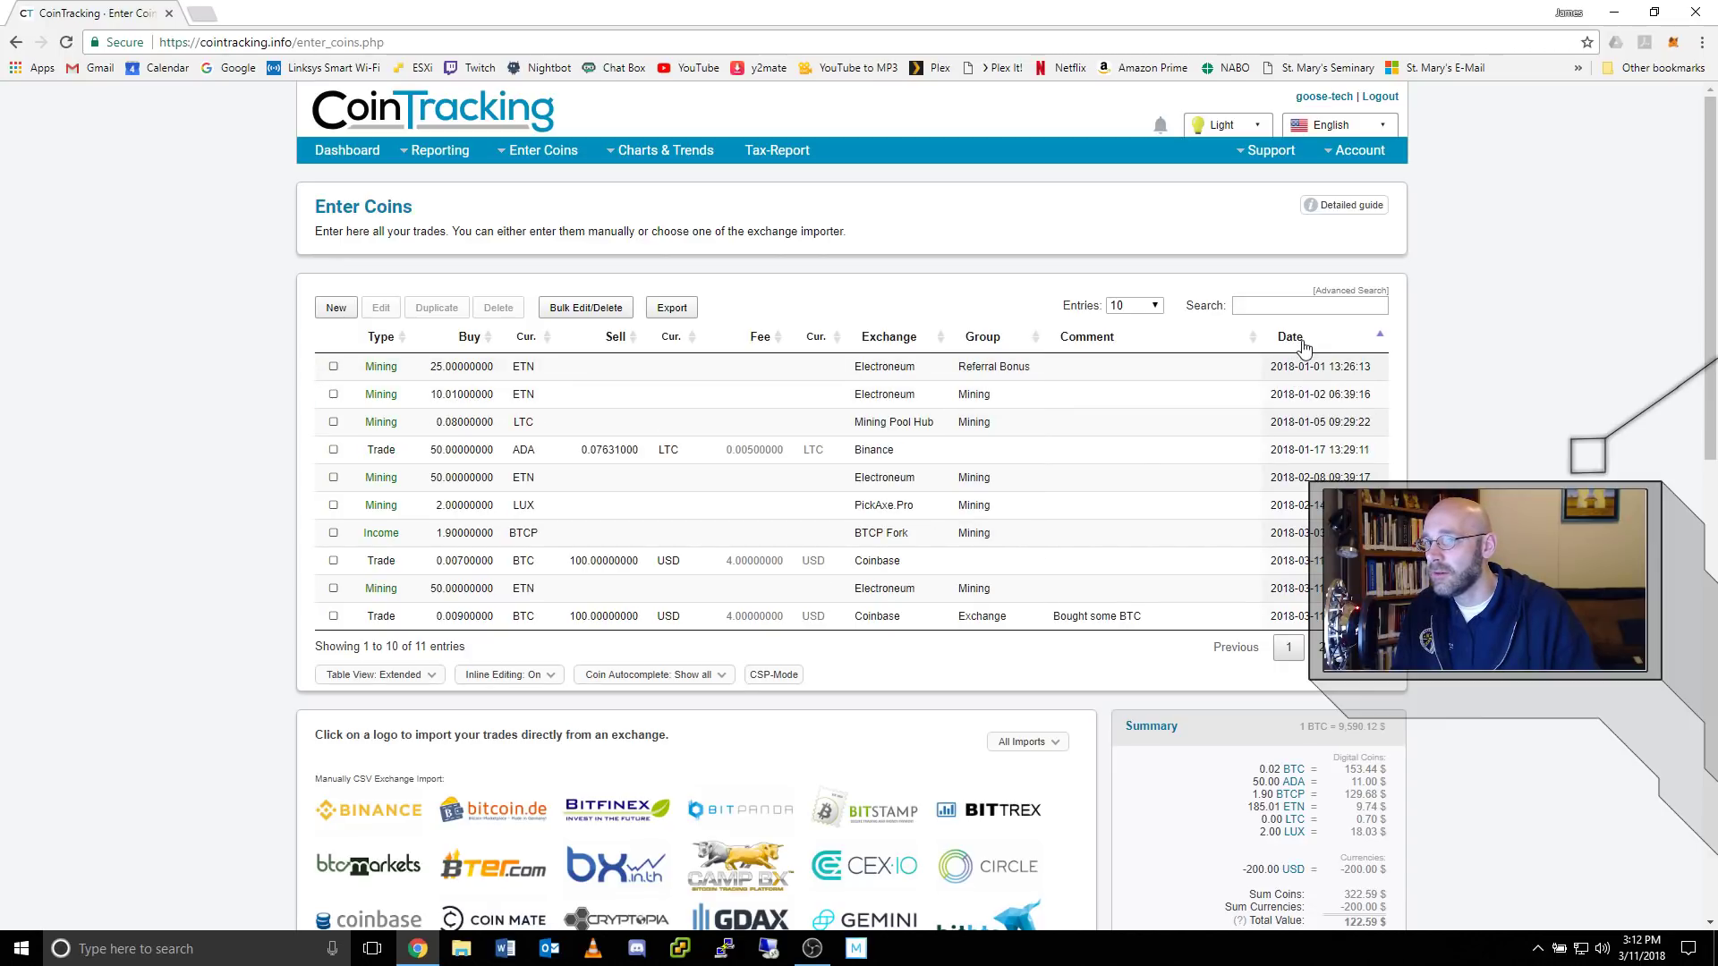
pyautogui.click(1295, 343)
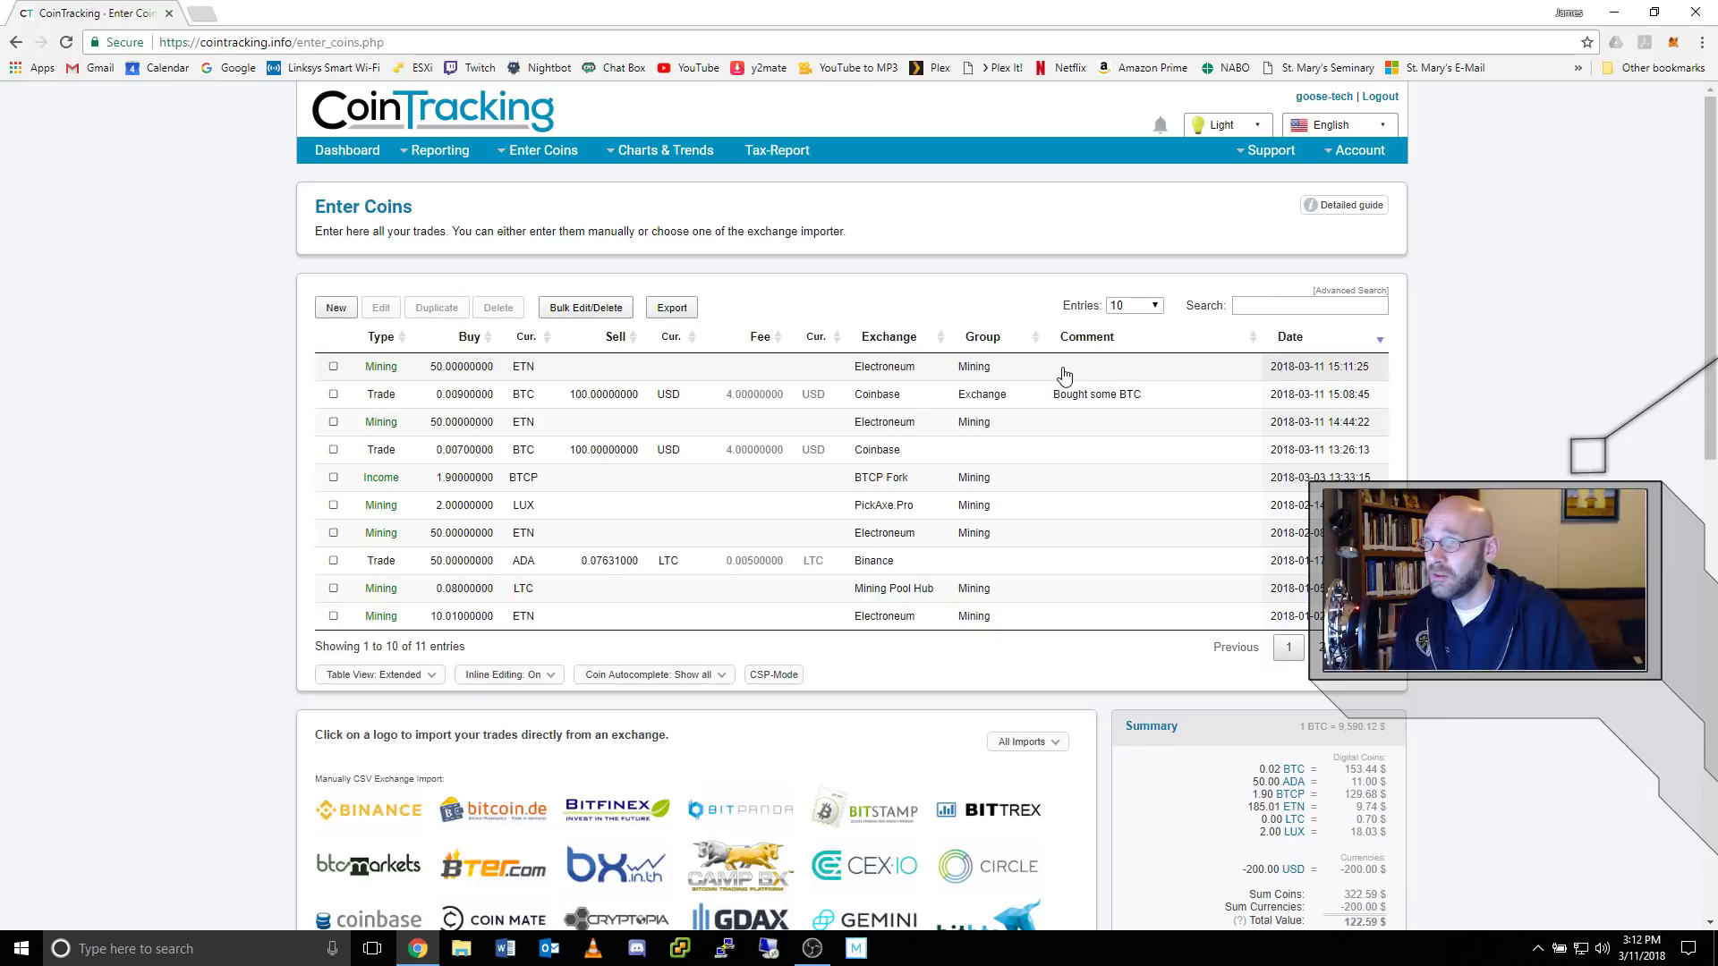
pyautogui.scroll(-3, 823, 394)
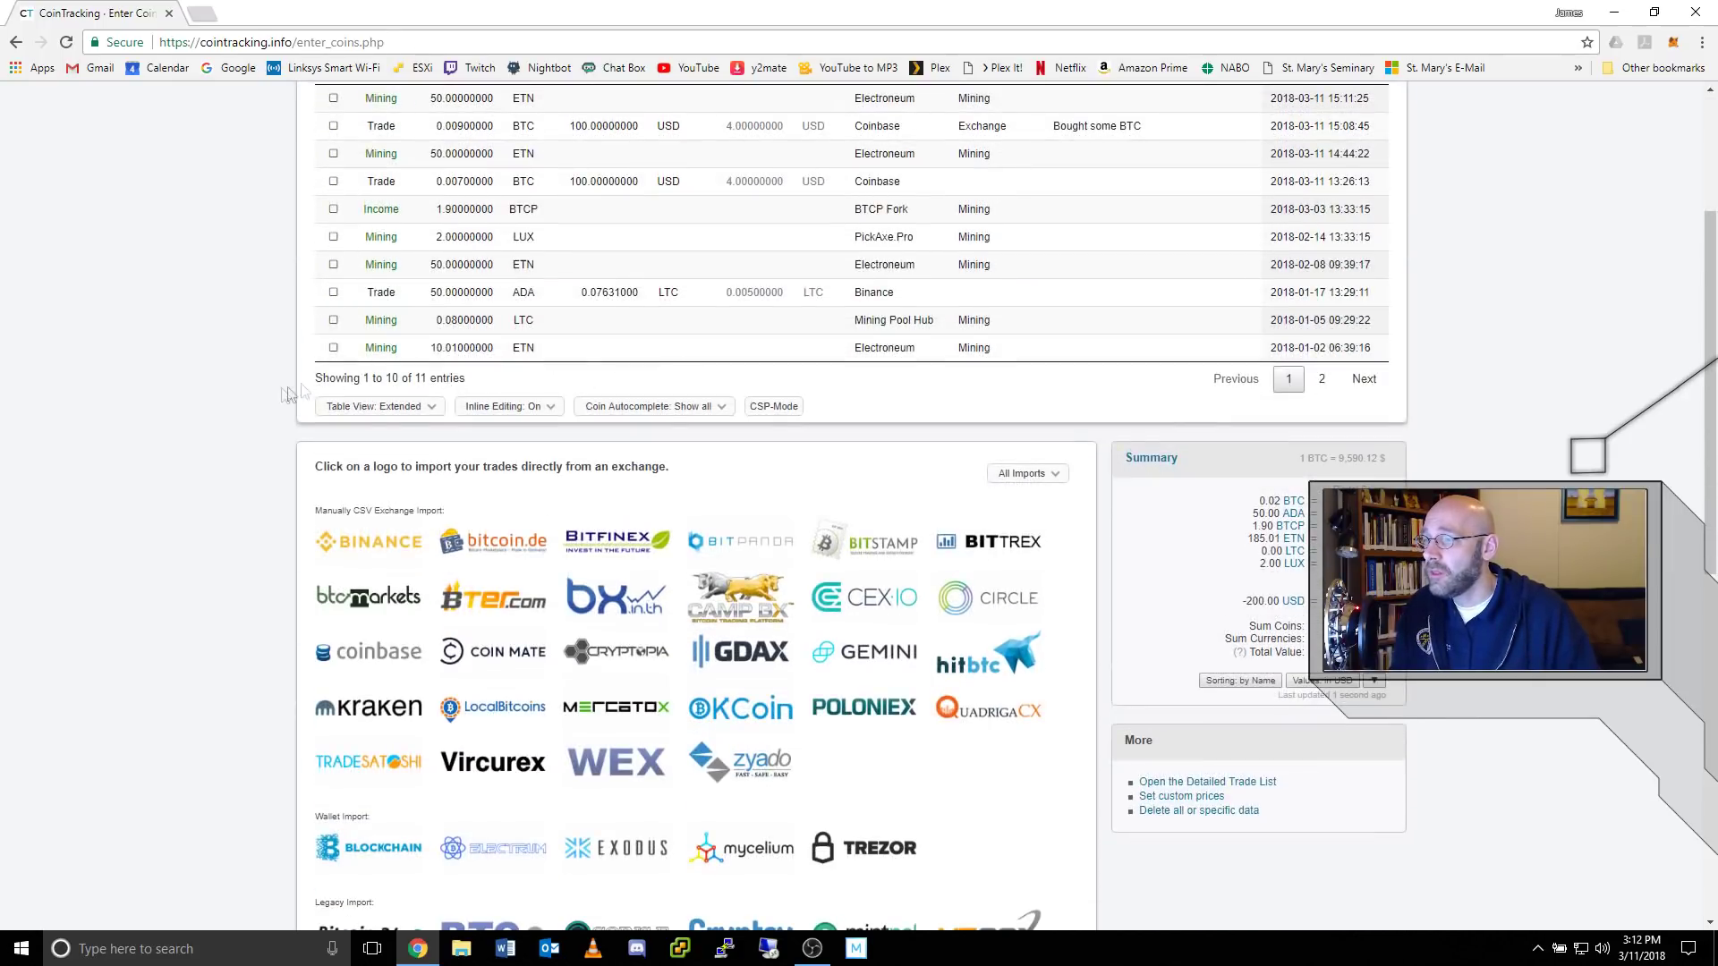
pyautogui.scroll(-3, 288, 393)
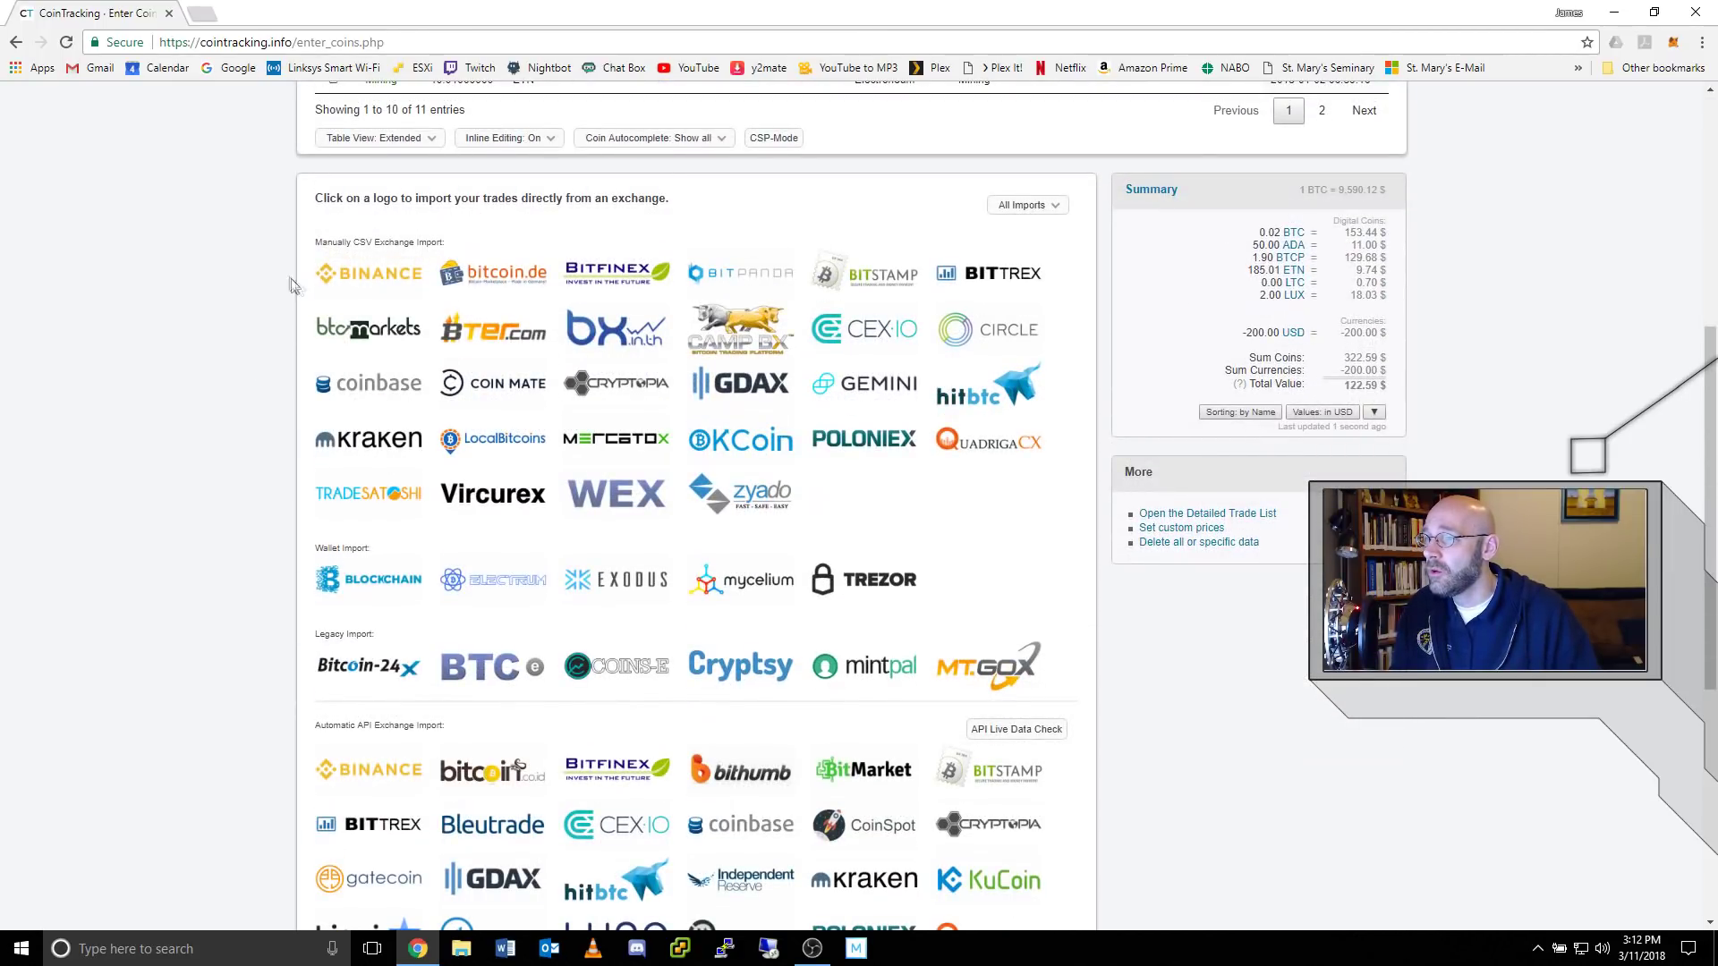
pyautogui.moveTo(355, 243); pyautogui.dragTo(369, 242)
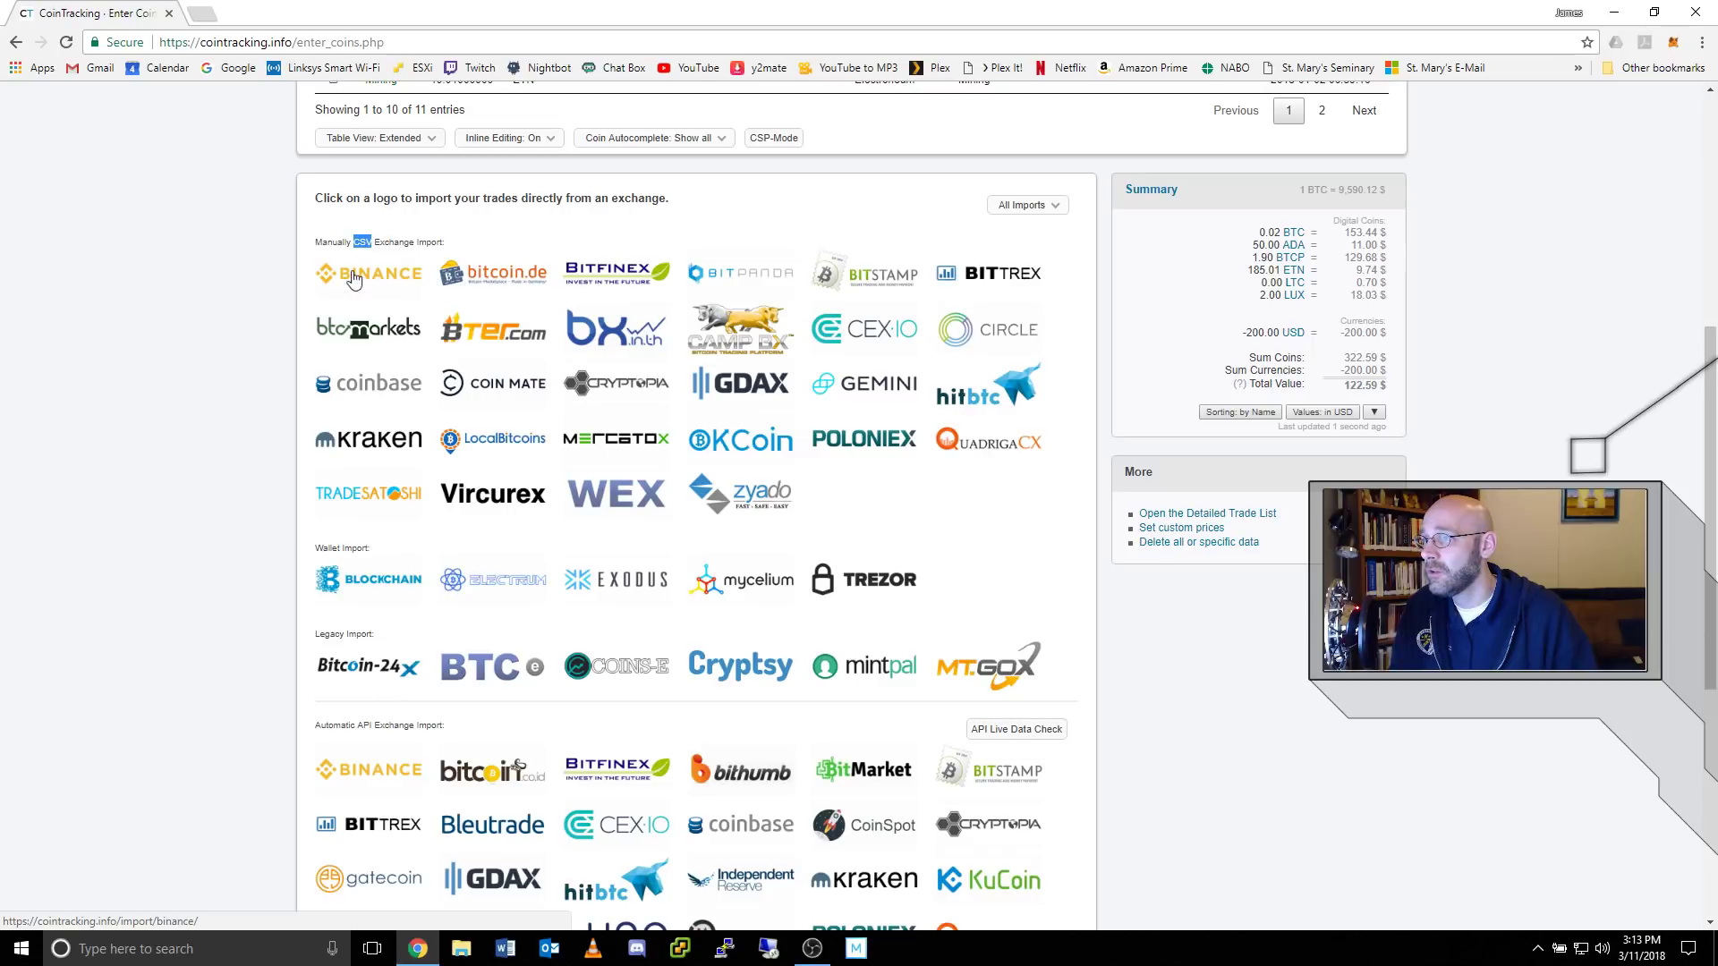
pyautogui.click(967, 286)
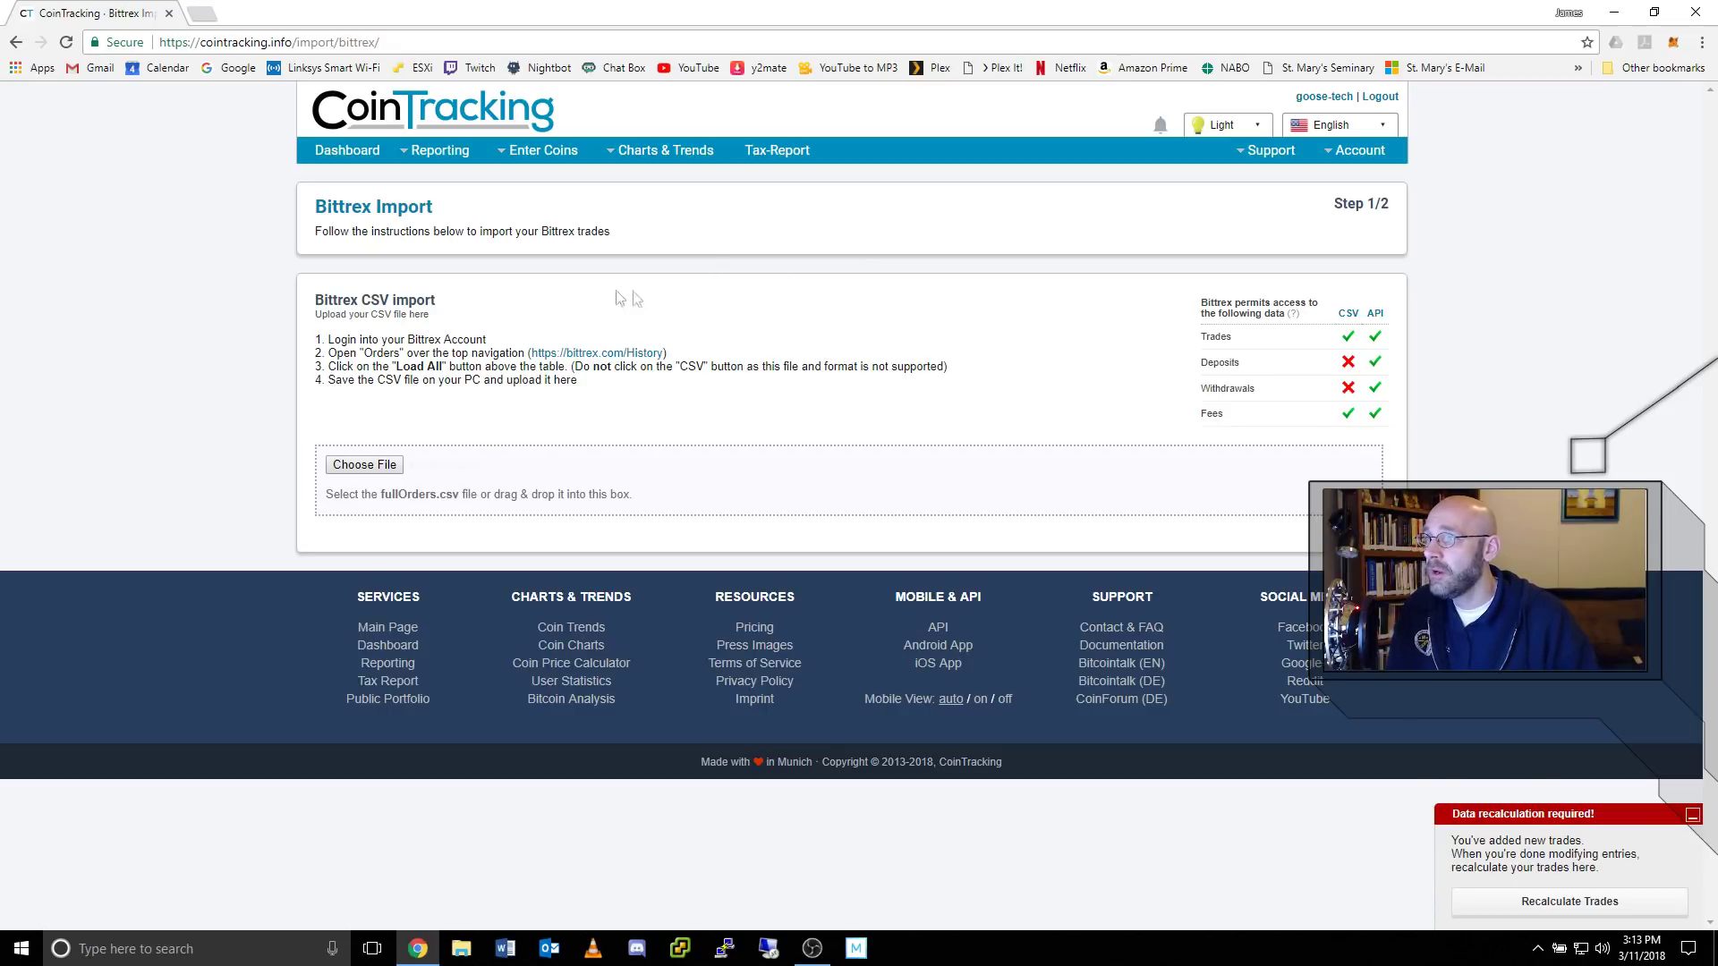
pyautogui.click(13, 41)
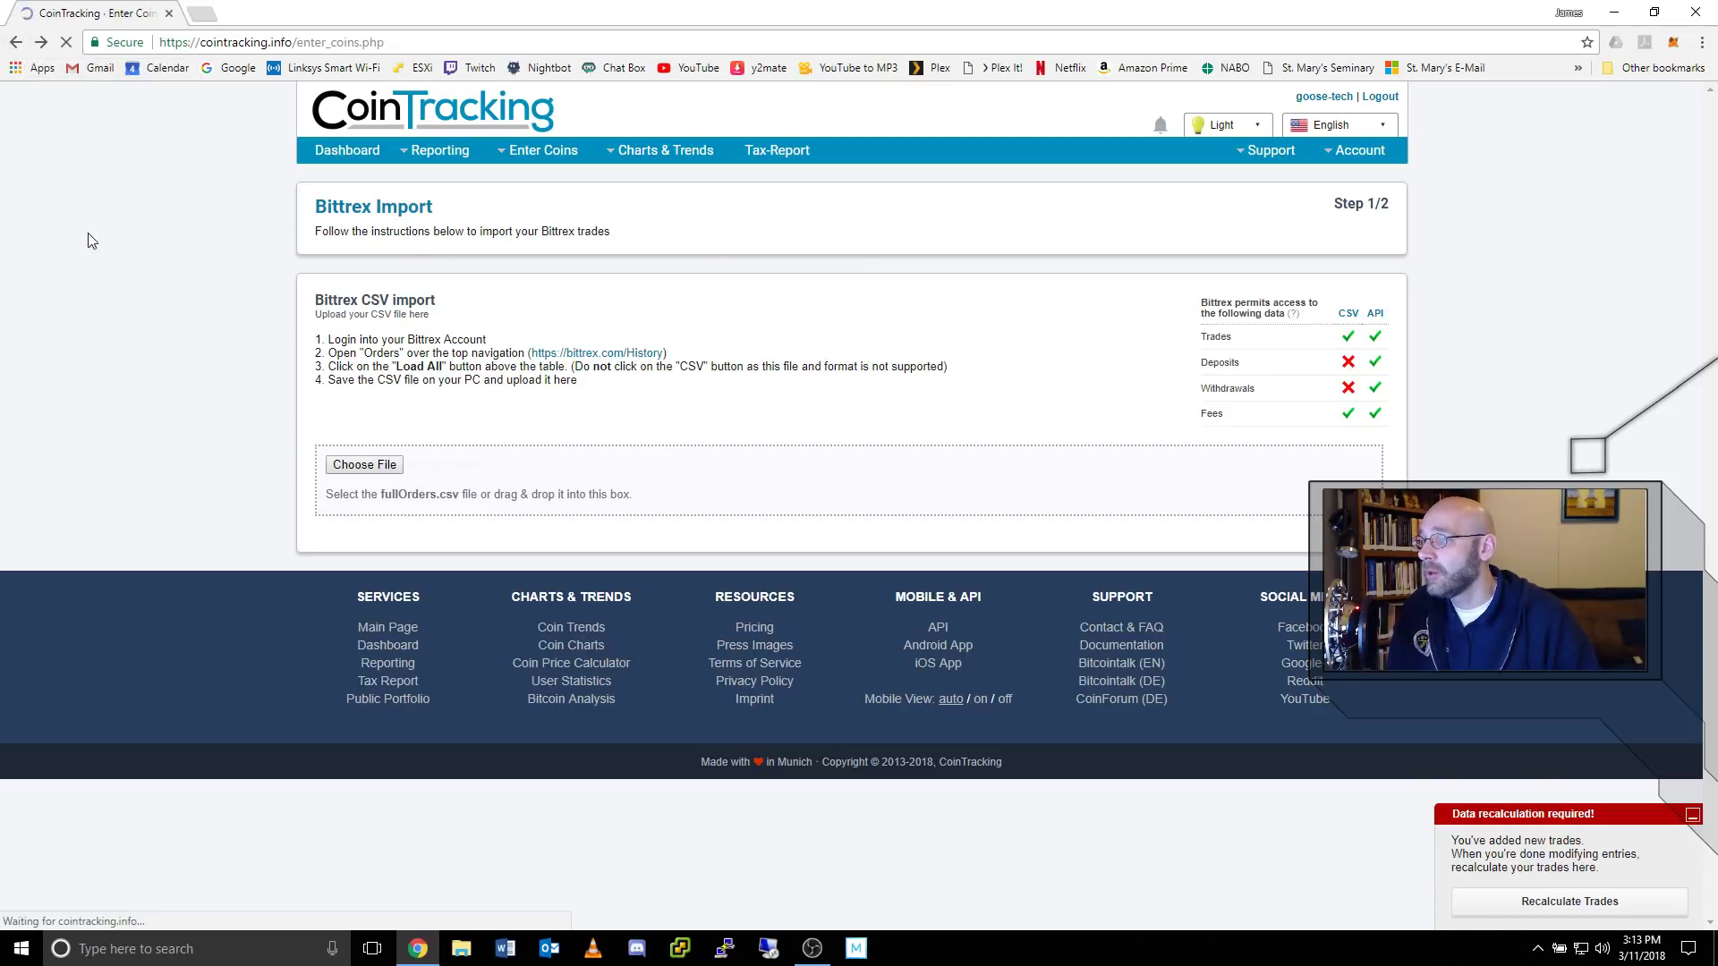
# Open the Binance API Import page from the Automatic API Exchange Import section
pyautogui.scroll(-2, 126, 403)
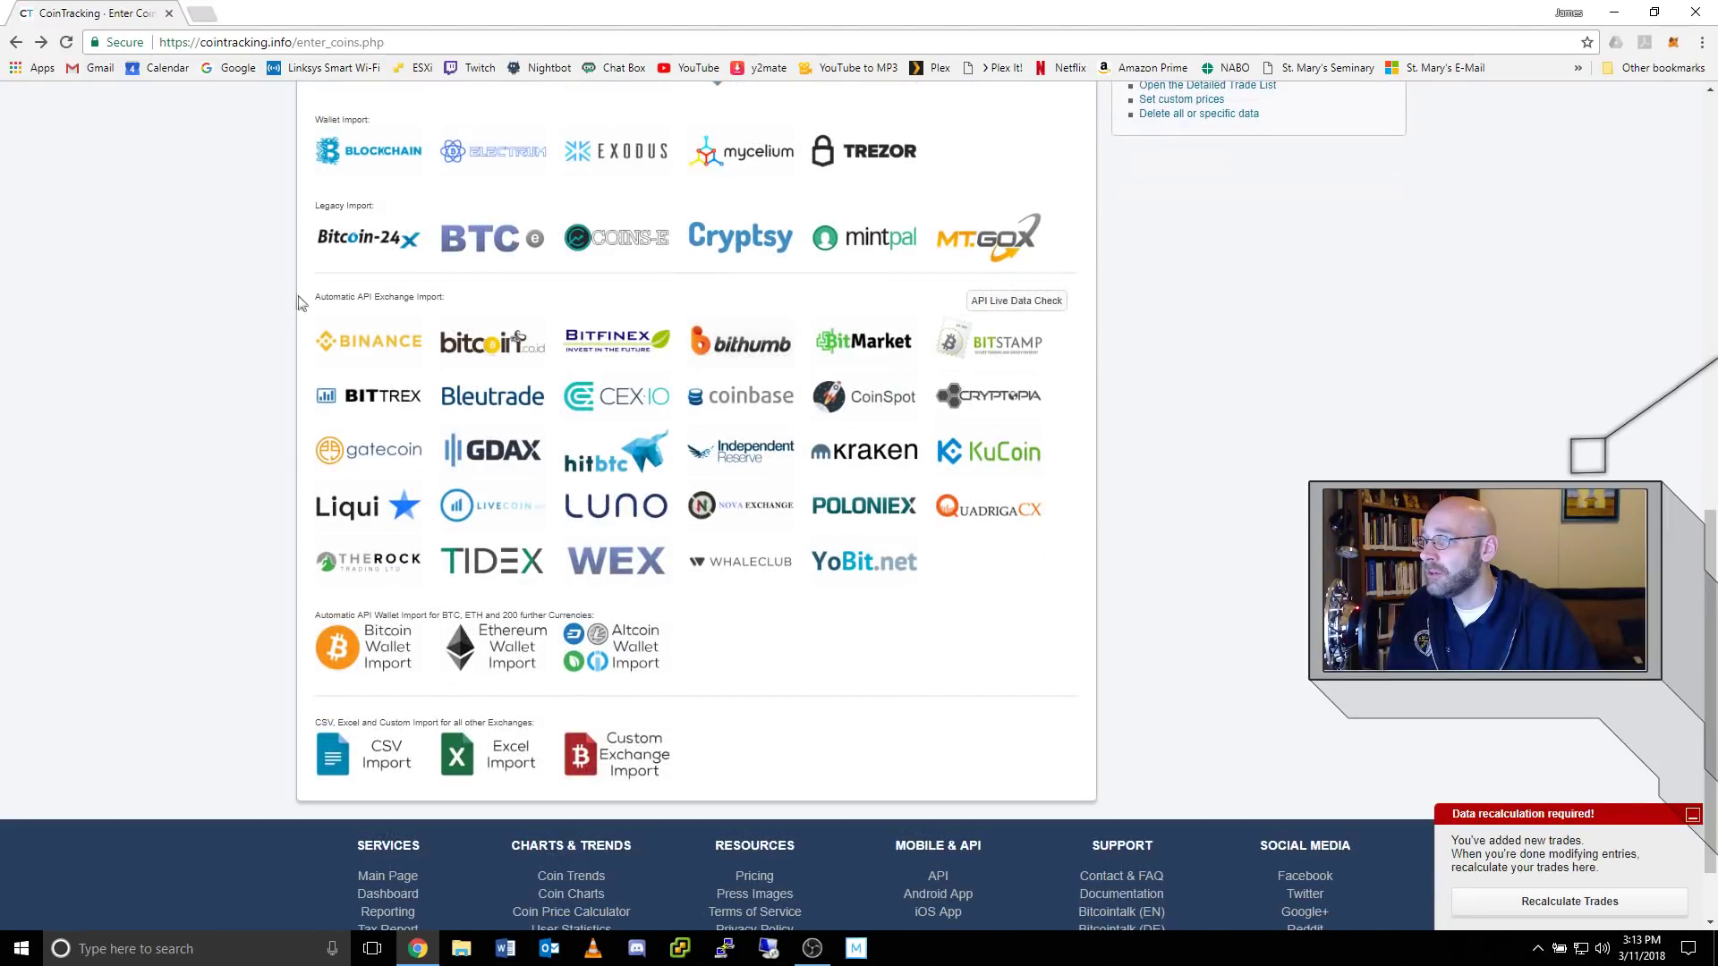
pyautogui.tripleClick(320, 300)
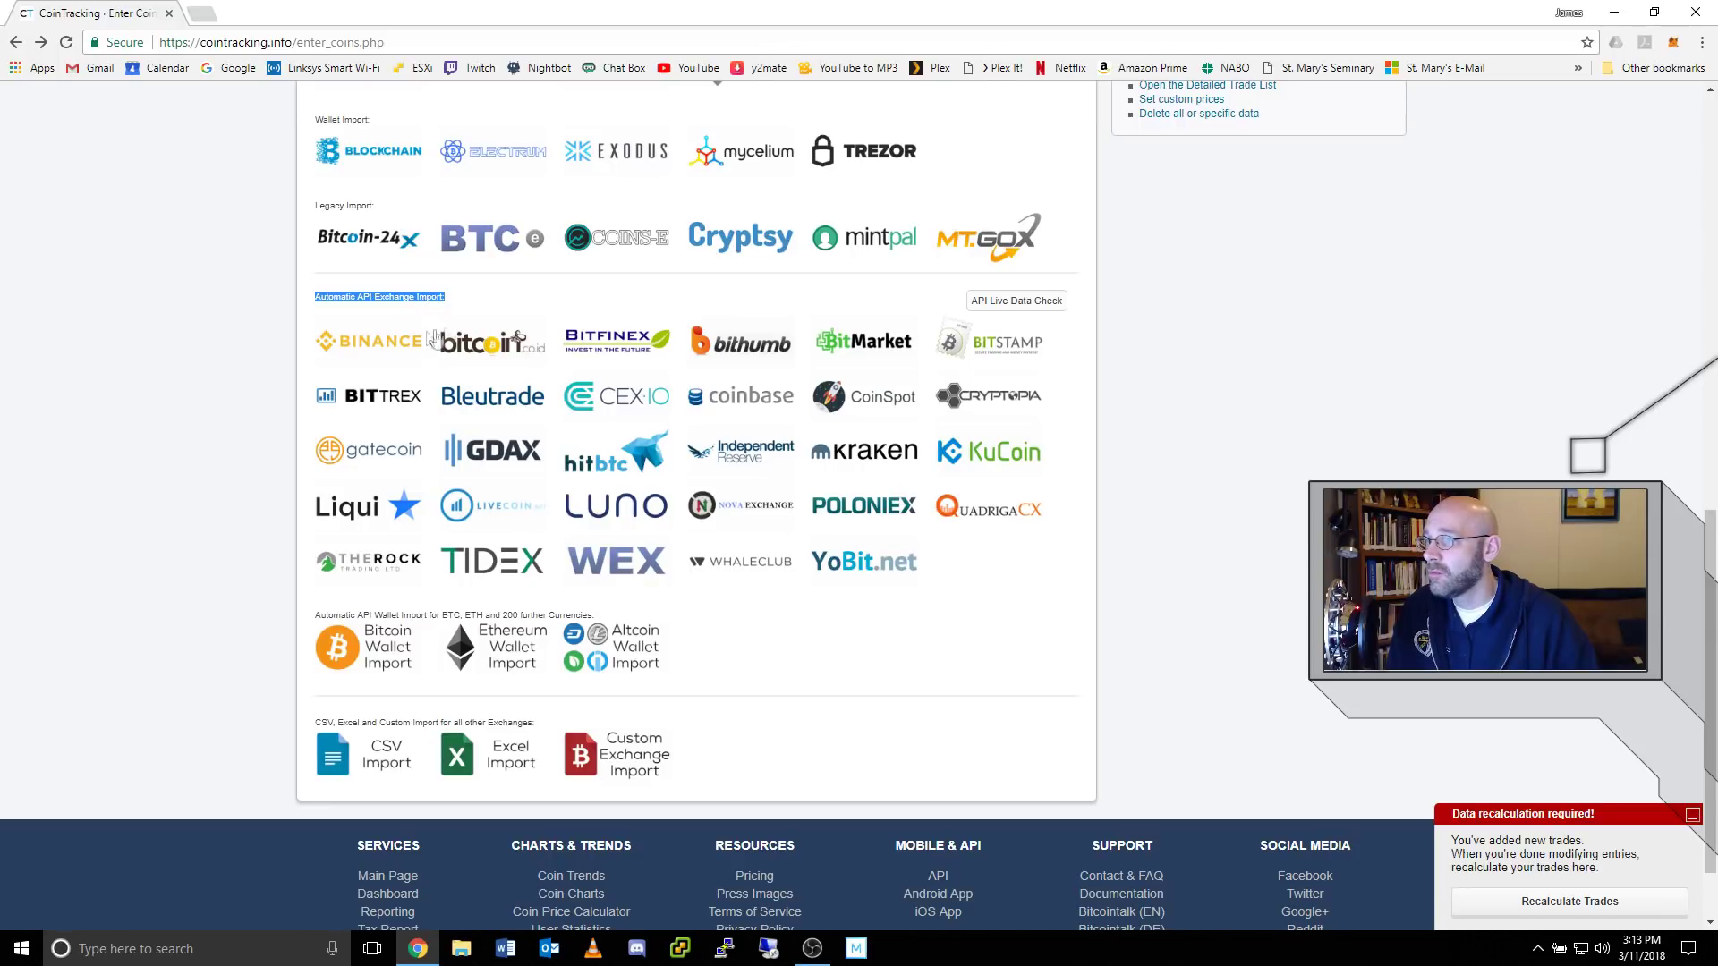
pyautogui.click(391, 354)
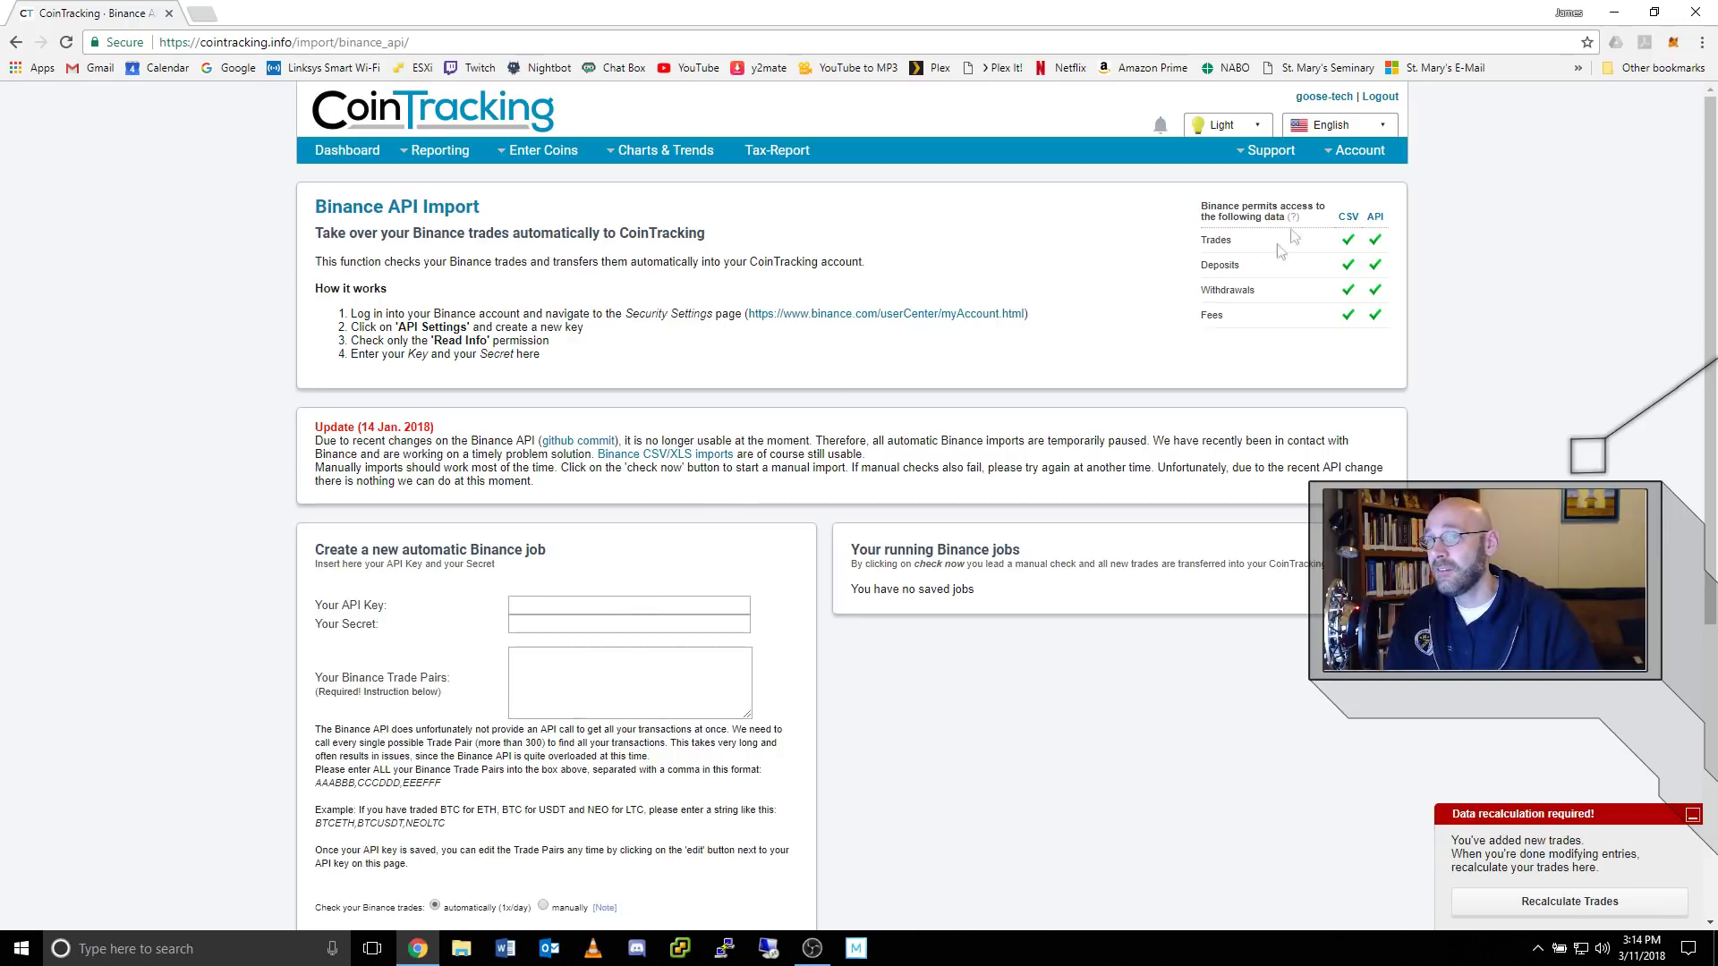
pyautogui.moveTo(1355, 150)
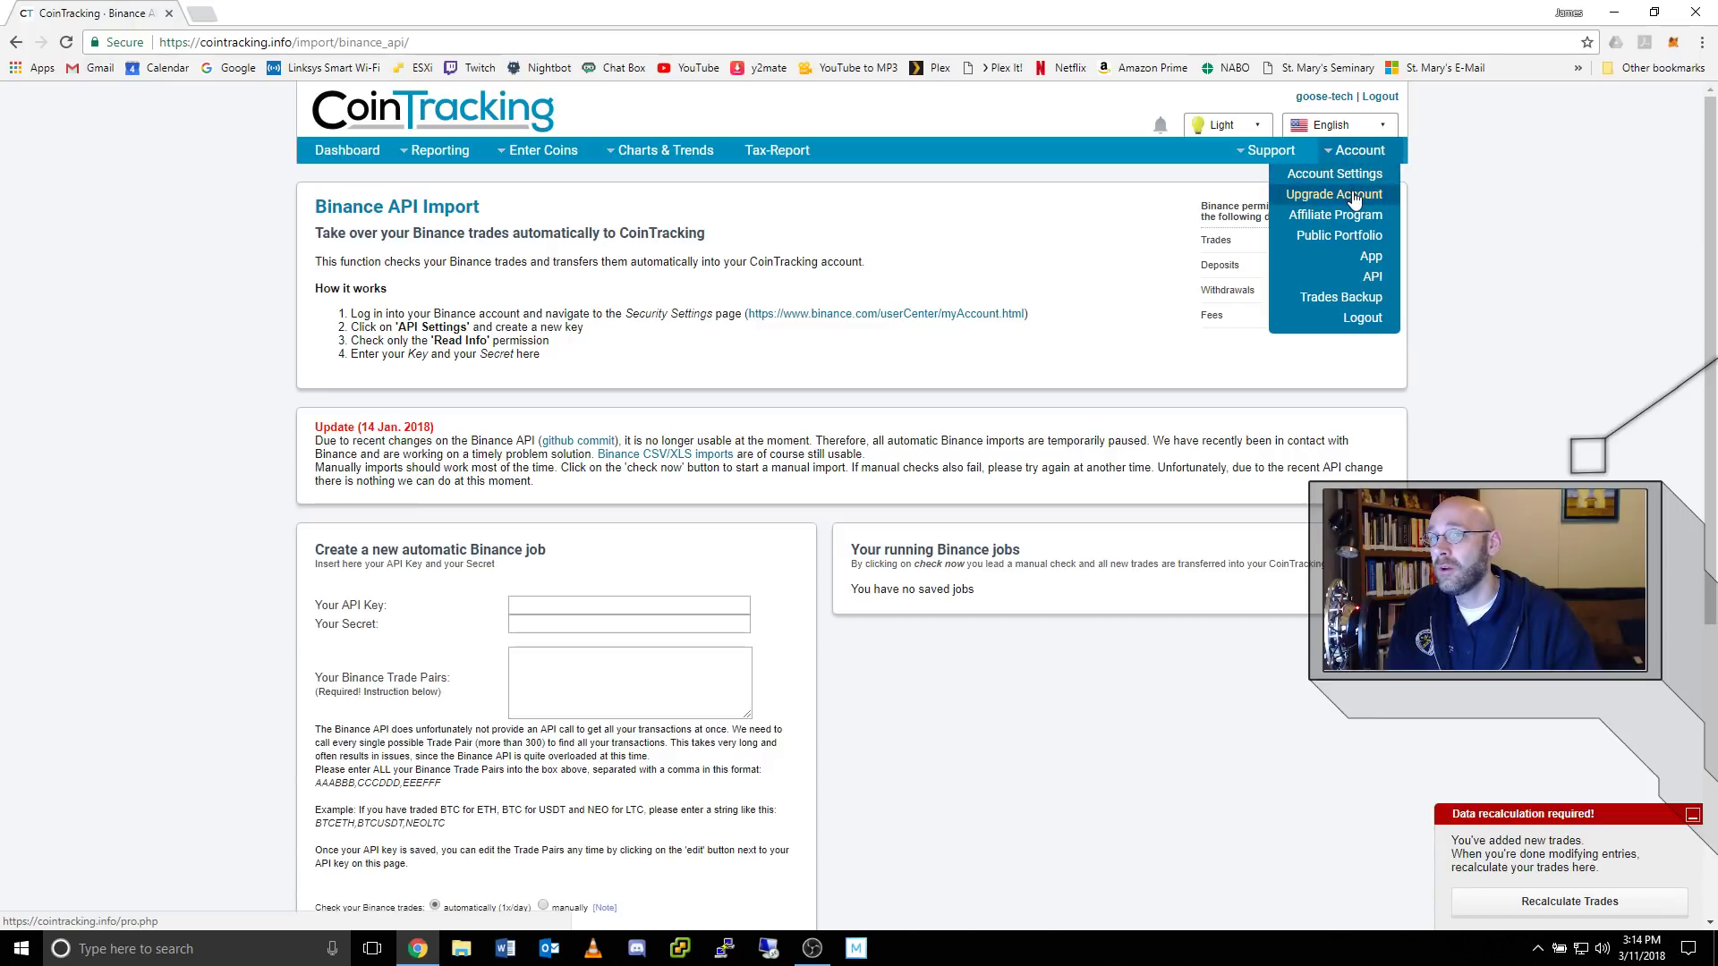
# Review the Unlimited, Pro and Free plan comparison, with Pro at 0.012 BTC yearly
pyautogui.click(1353, 195)
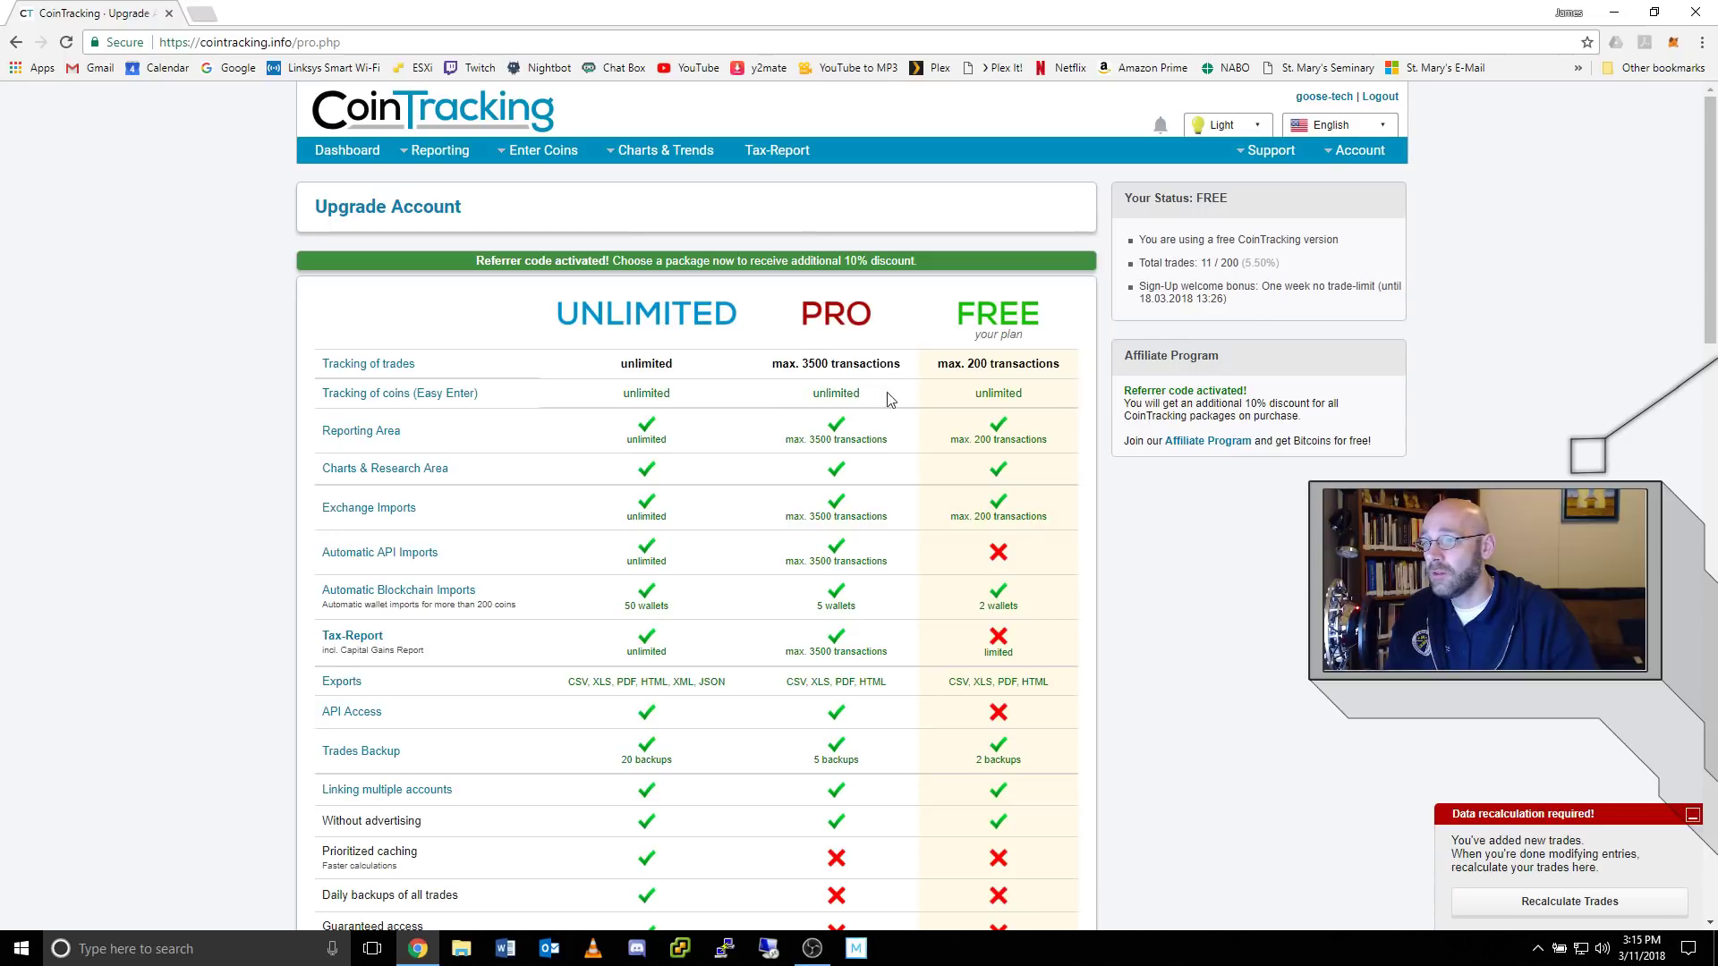
pyautogui.scroll(-4, 890, 400)
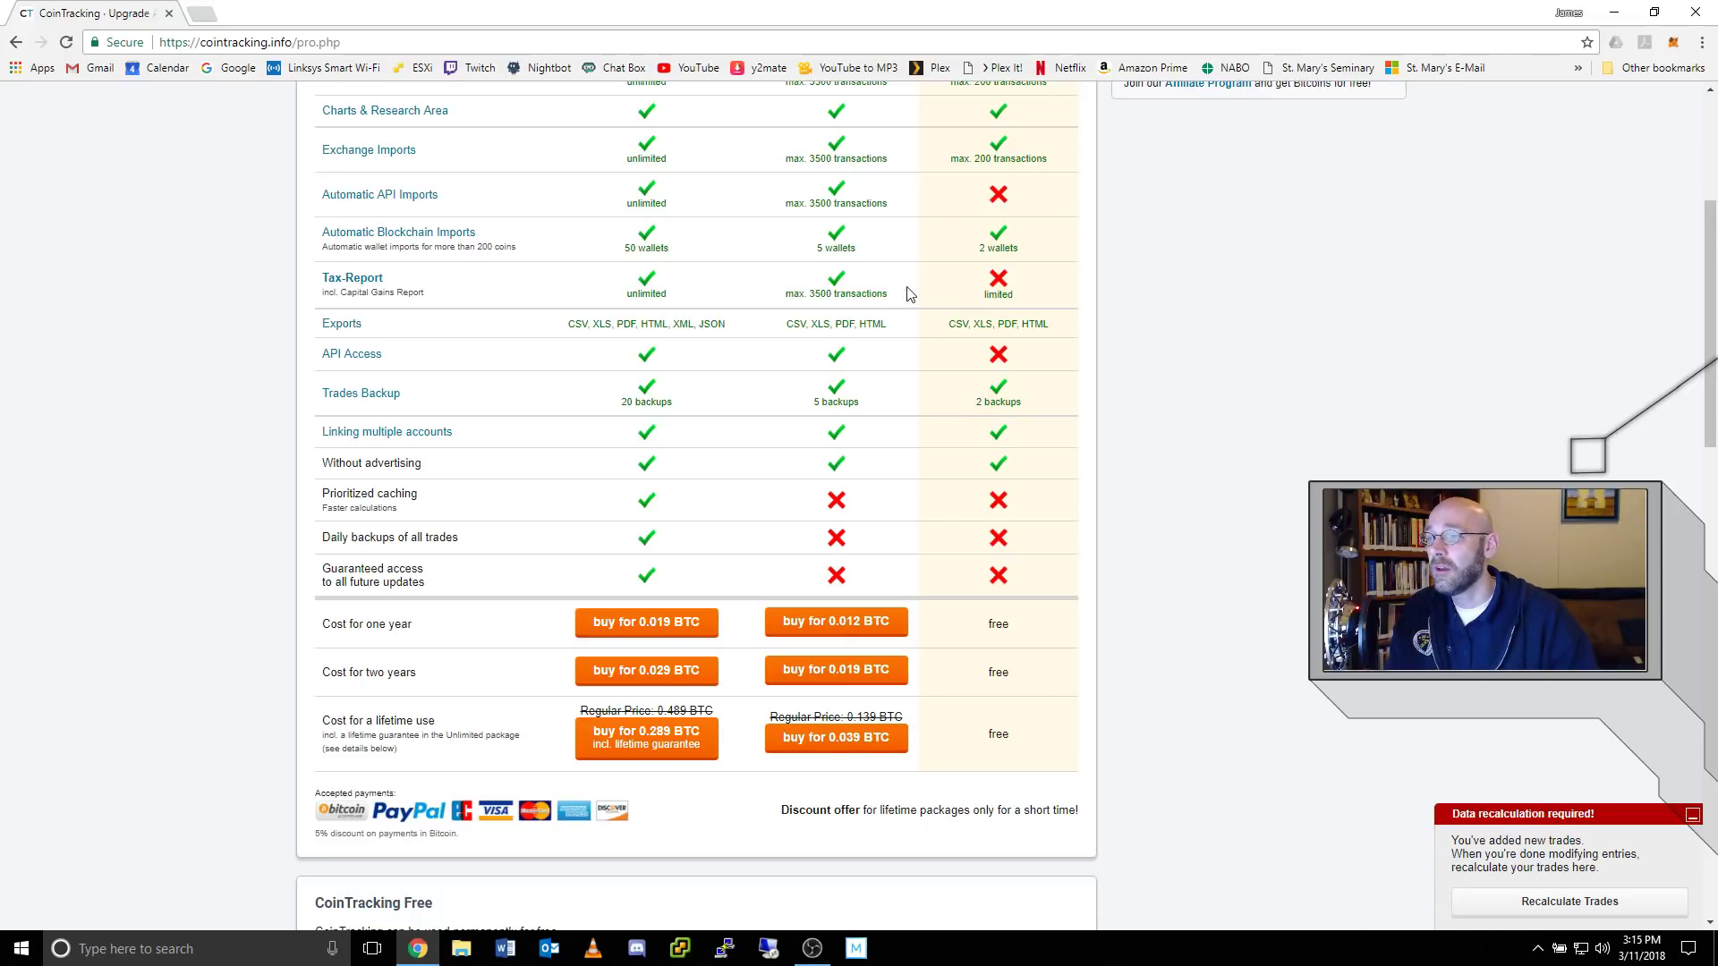
pyautogui.scroll(-2, 913, 313)
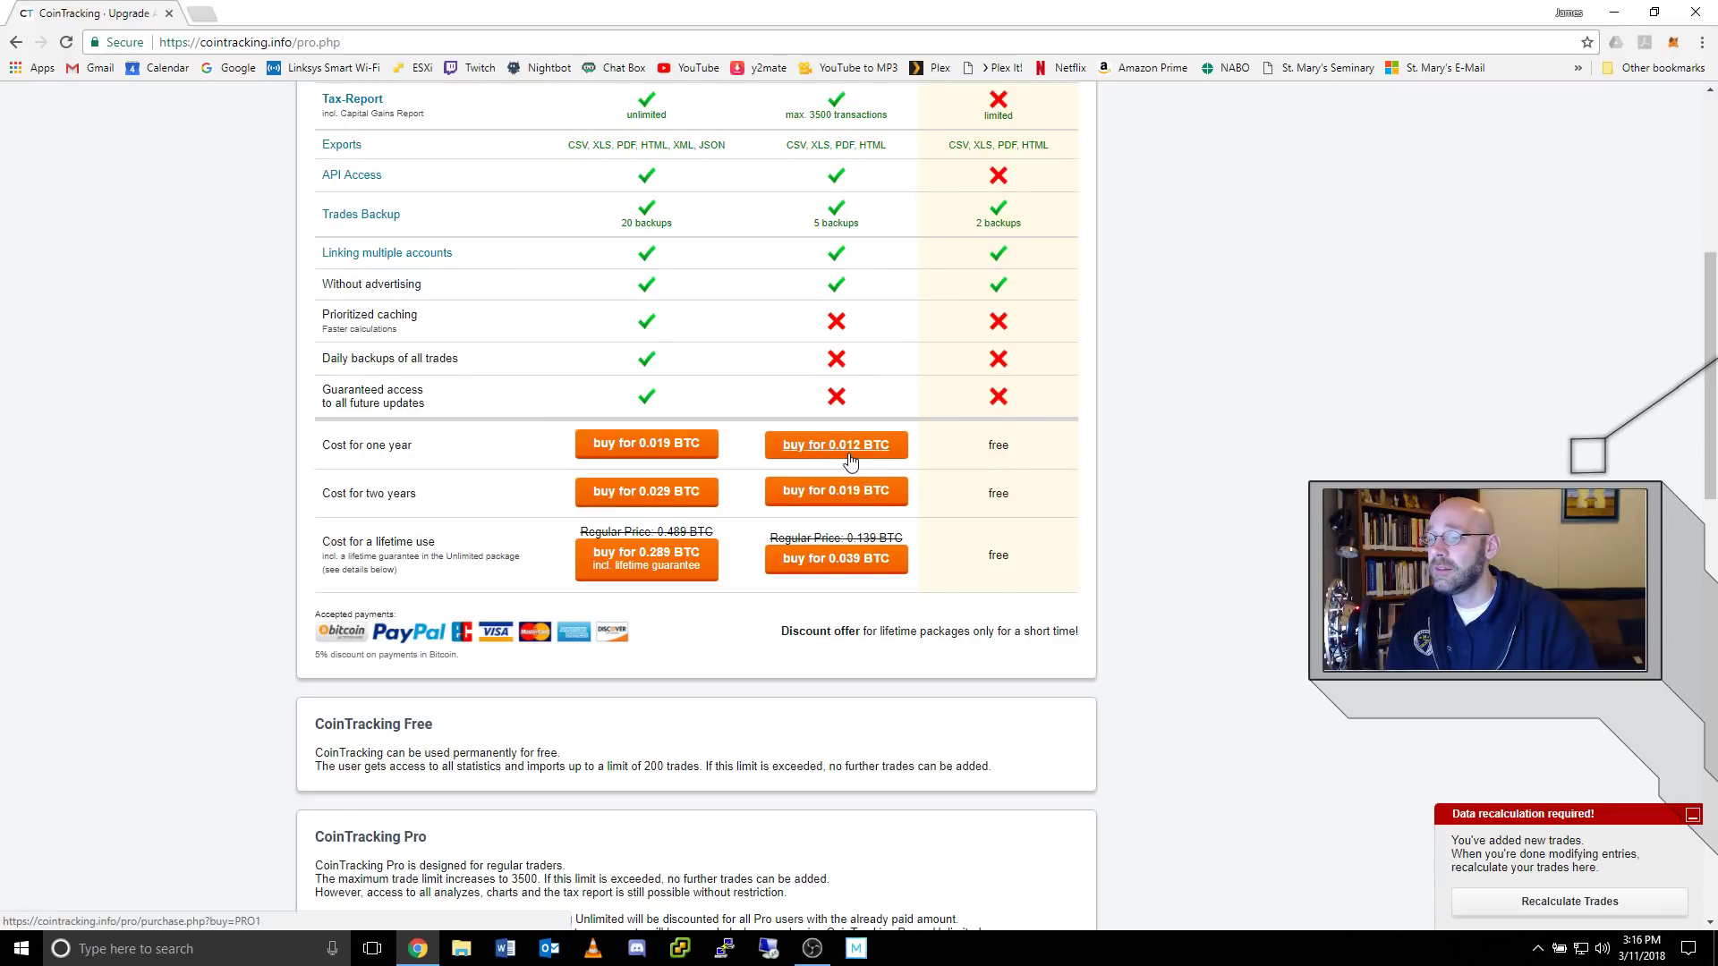
pyautogui.scroll(6, 1204, 518)
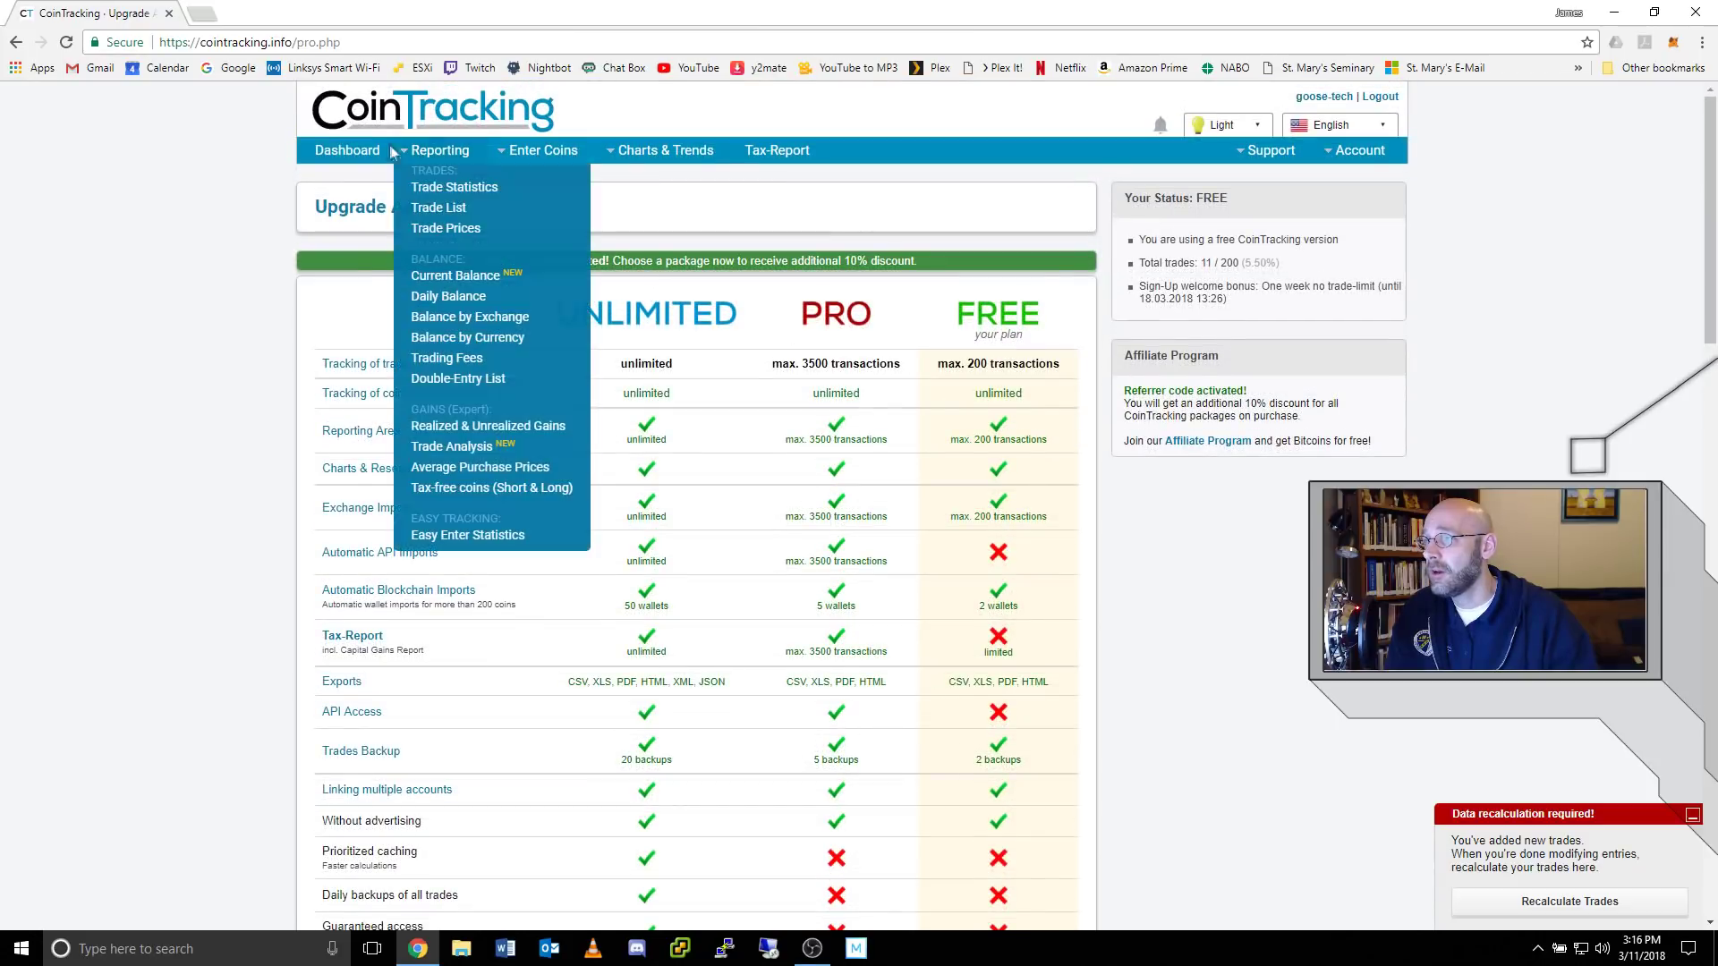
# Compute 9590 × 0.012 = 115.08 in Calculator, then close it over the dashboard
pyautogui.click(383, 150)
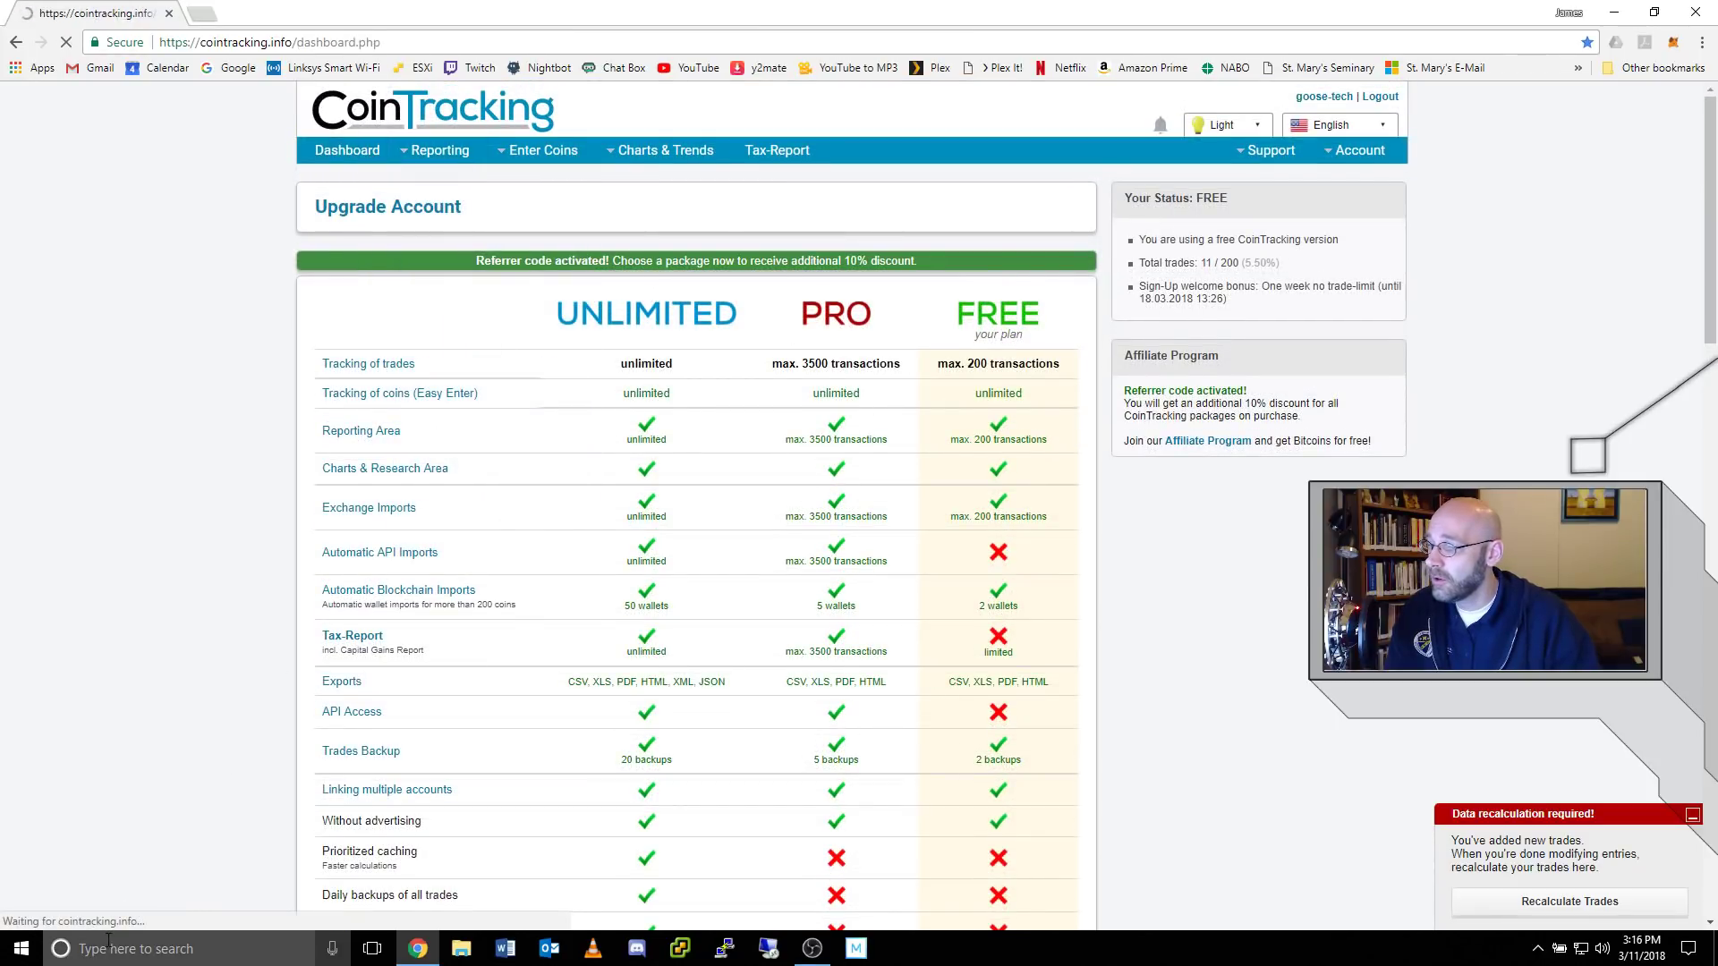
pyautogui.press('super')
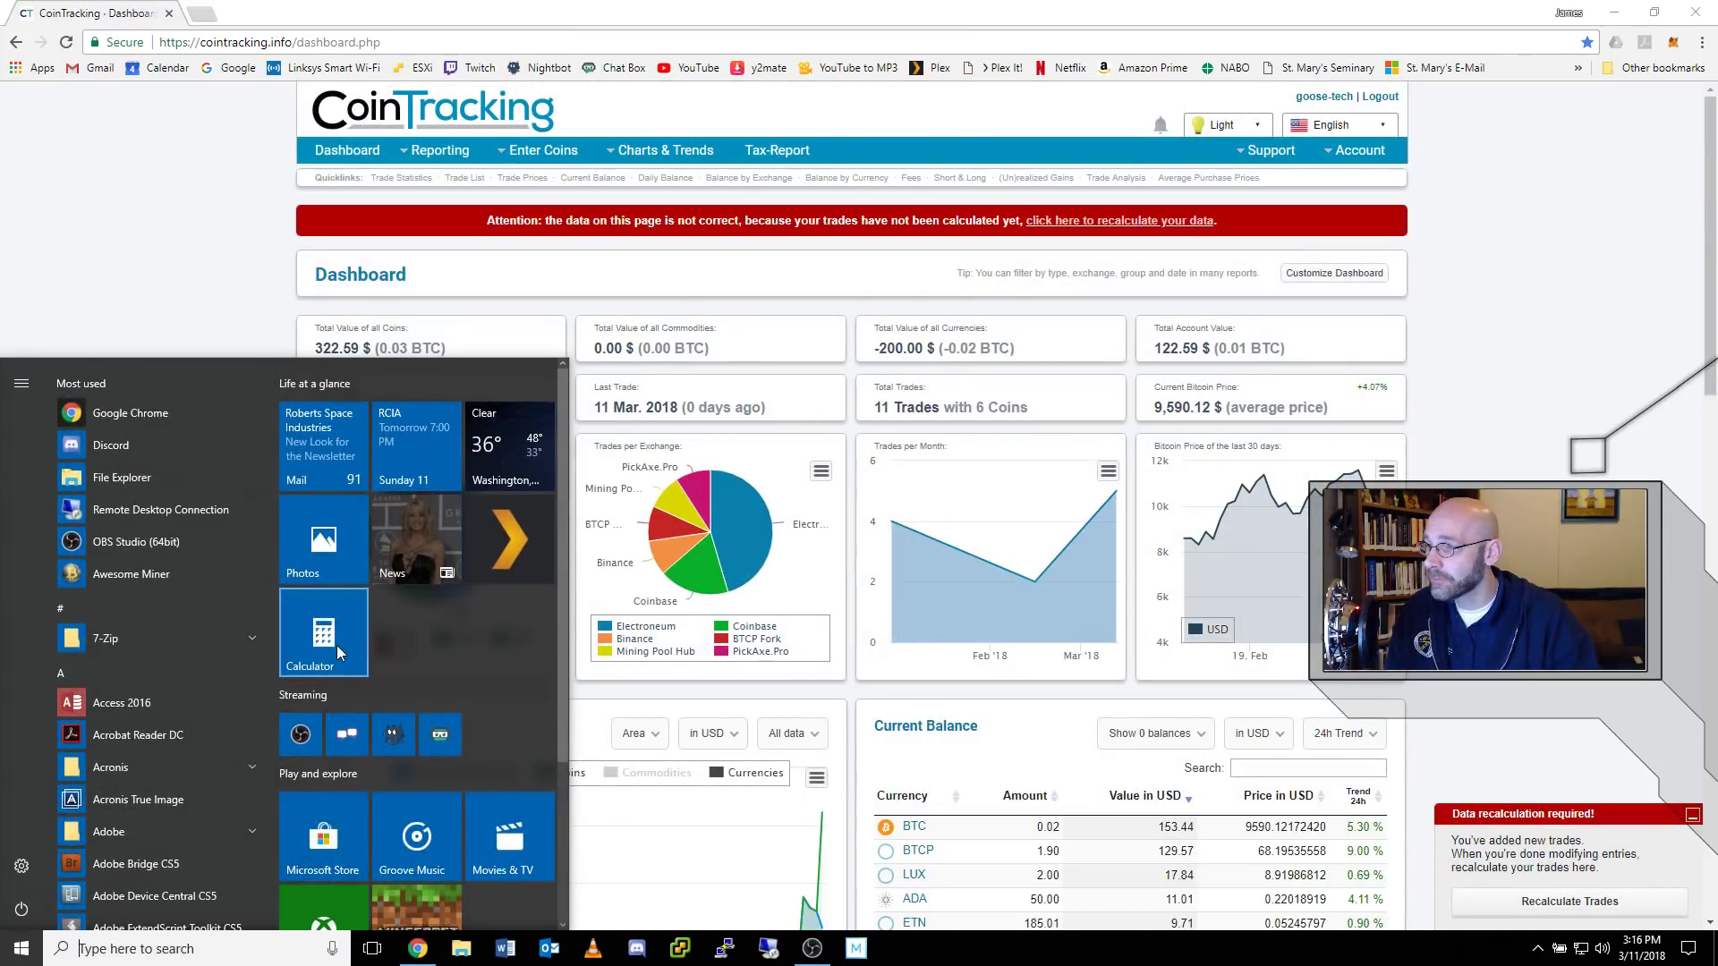
pyautogui.click(336, 647)
pyautogui.write('959')
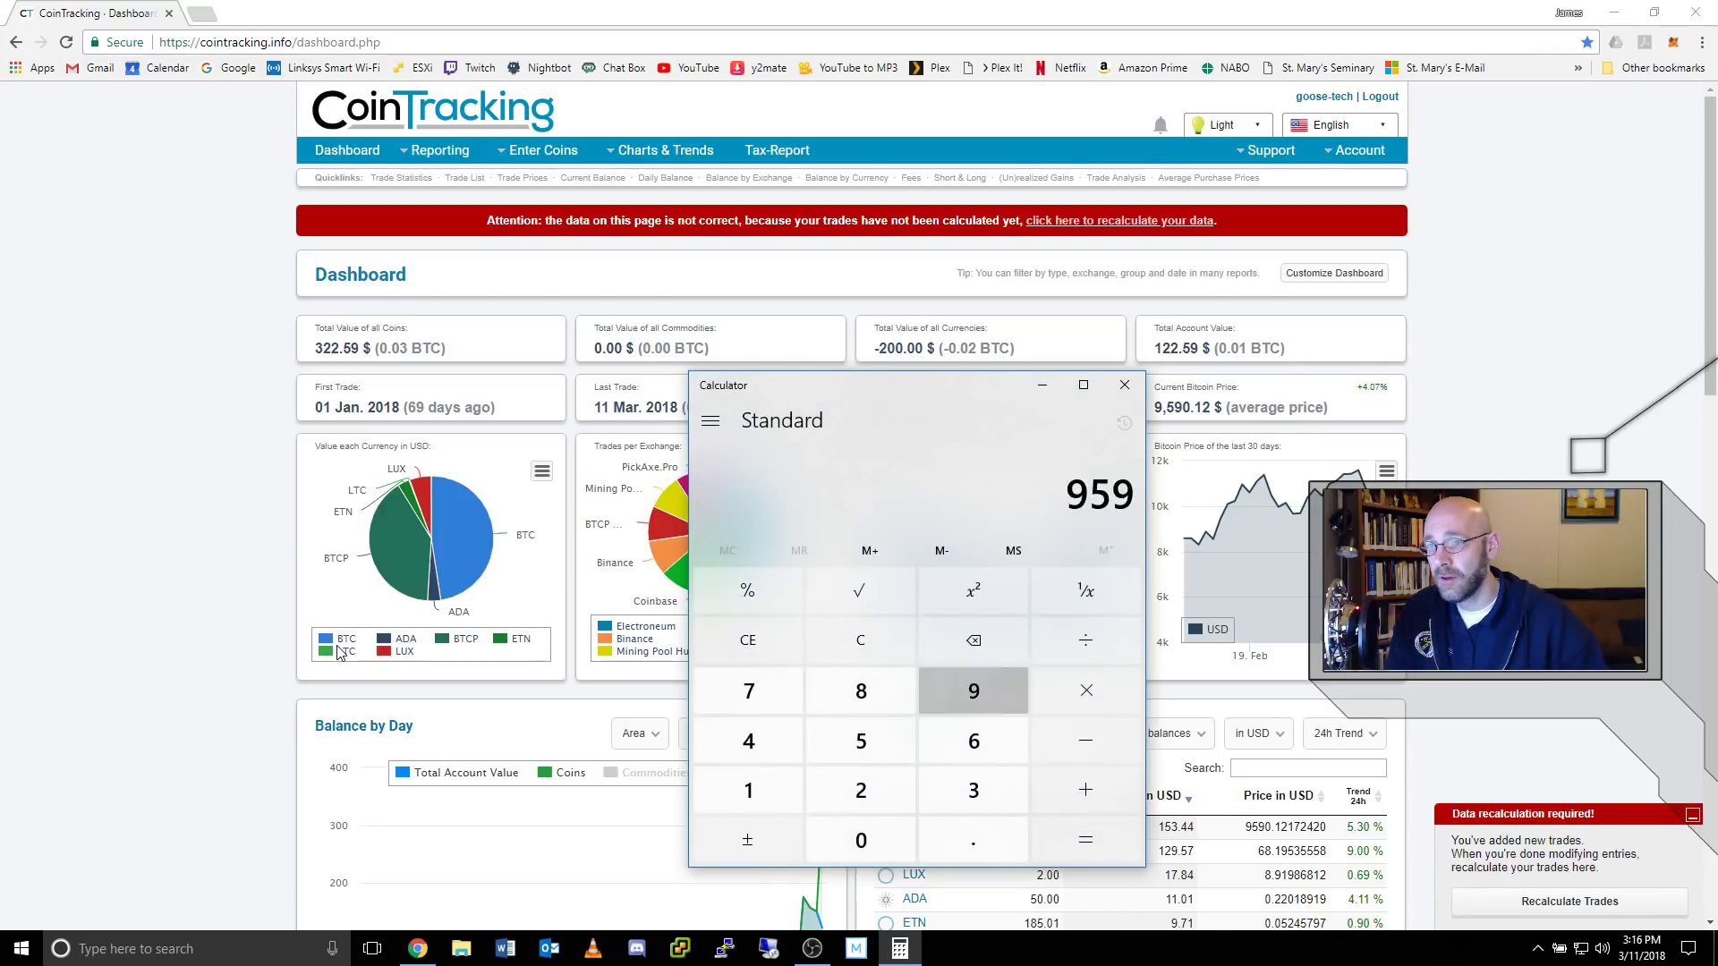
pyautogui.write('0*.012')
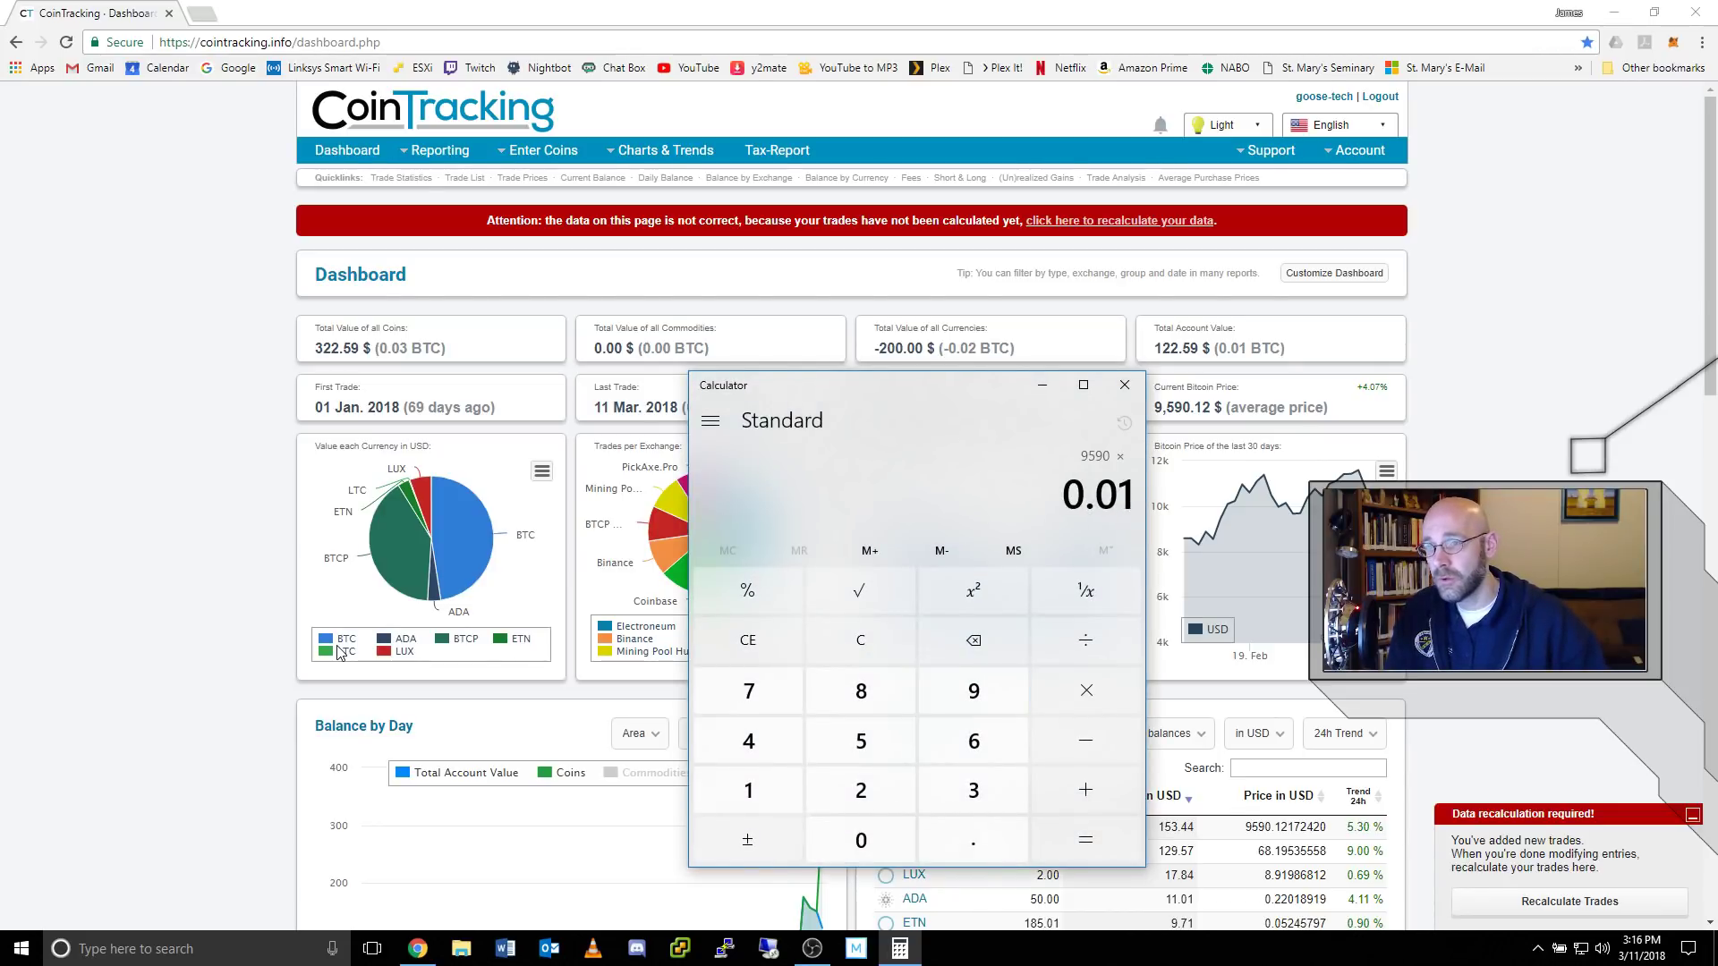
pyautogui.press('Return')
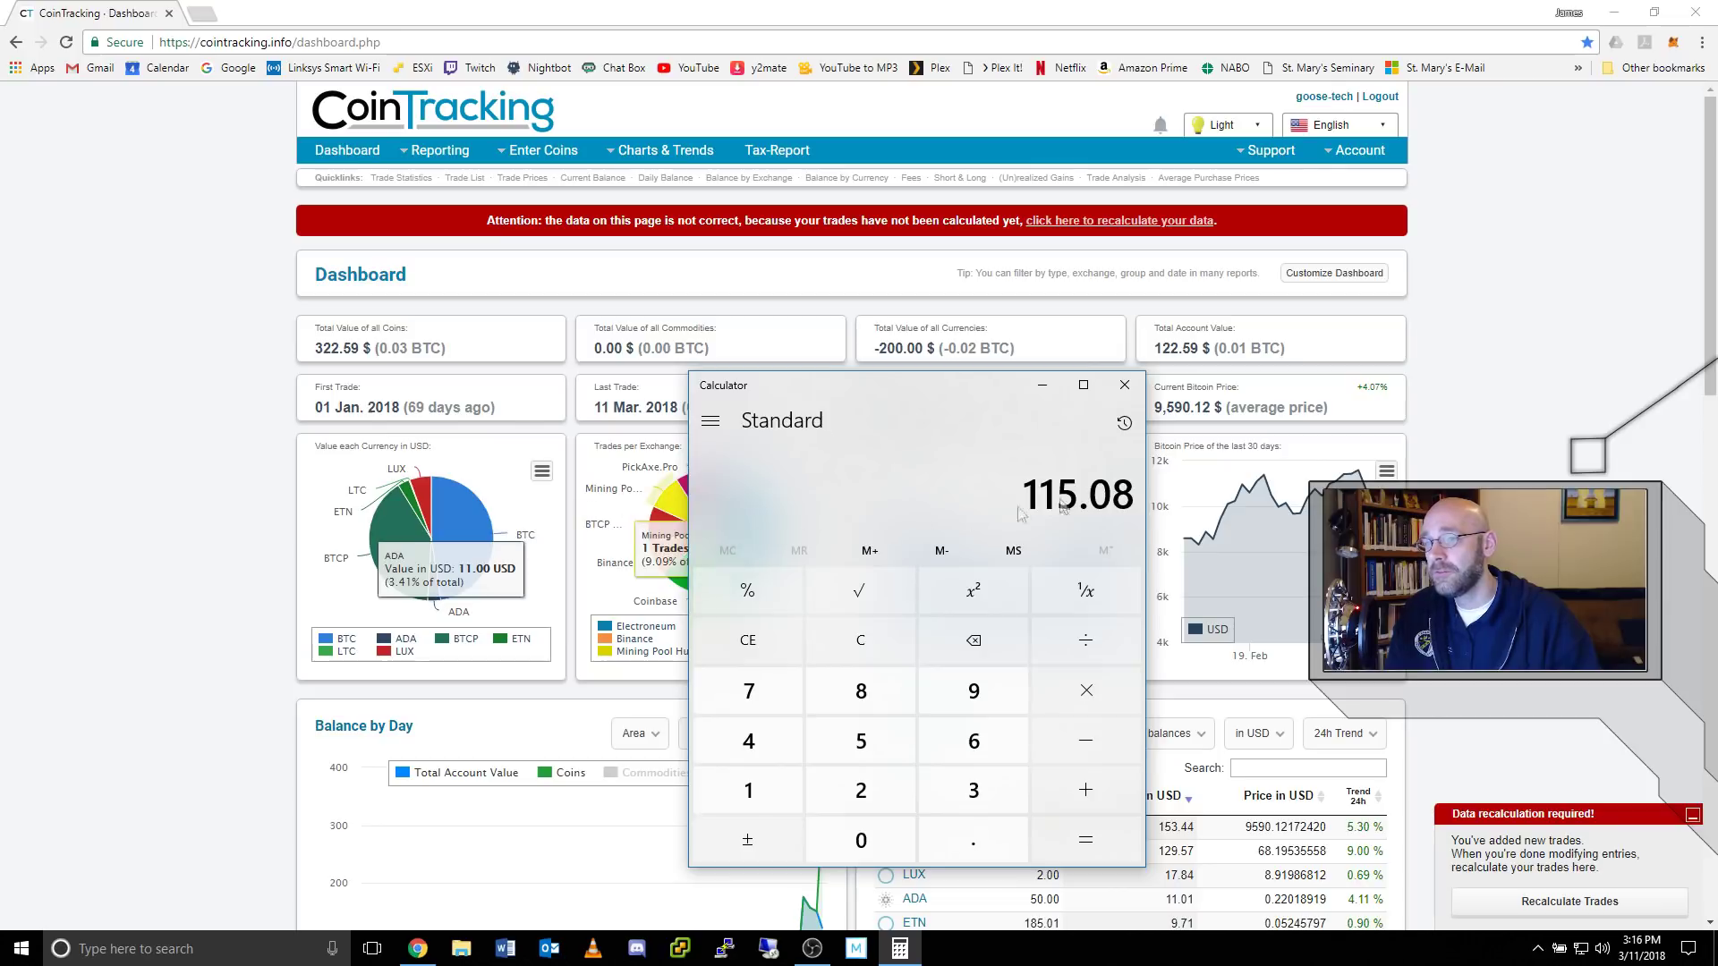
pyautogui.click(1124, 386)
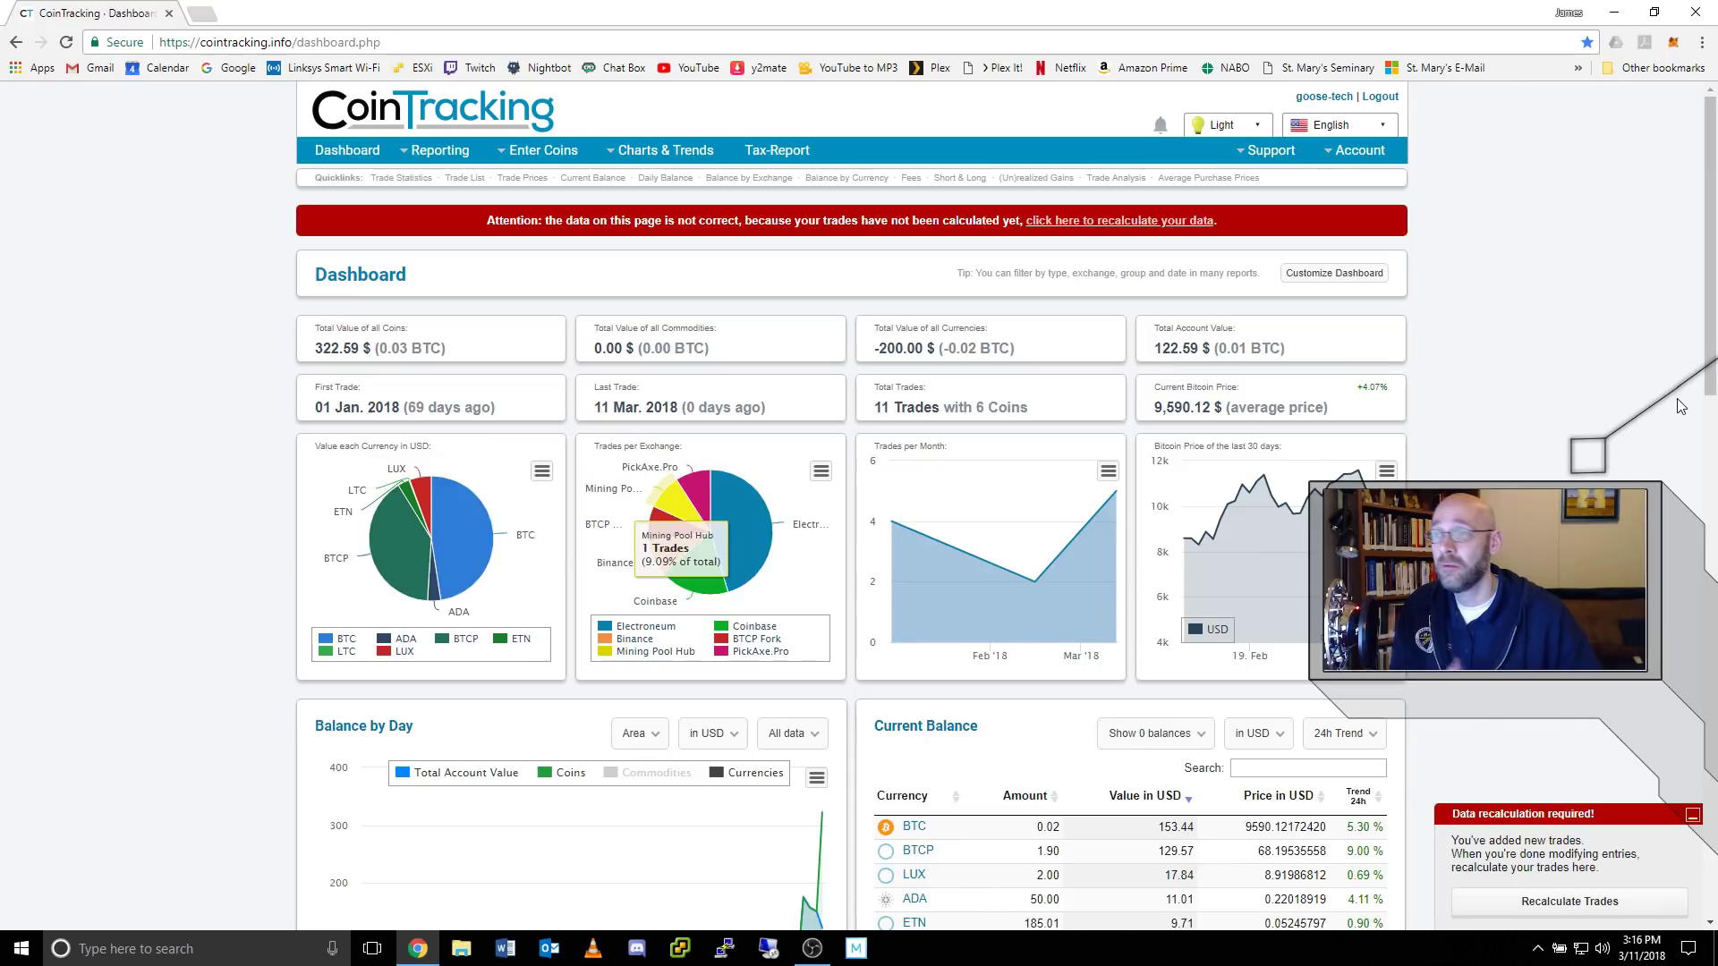
# Recalculate trades on the Tax-Report page and set the new report's tax year to 2018
pyautogui.click(768, 154)
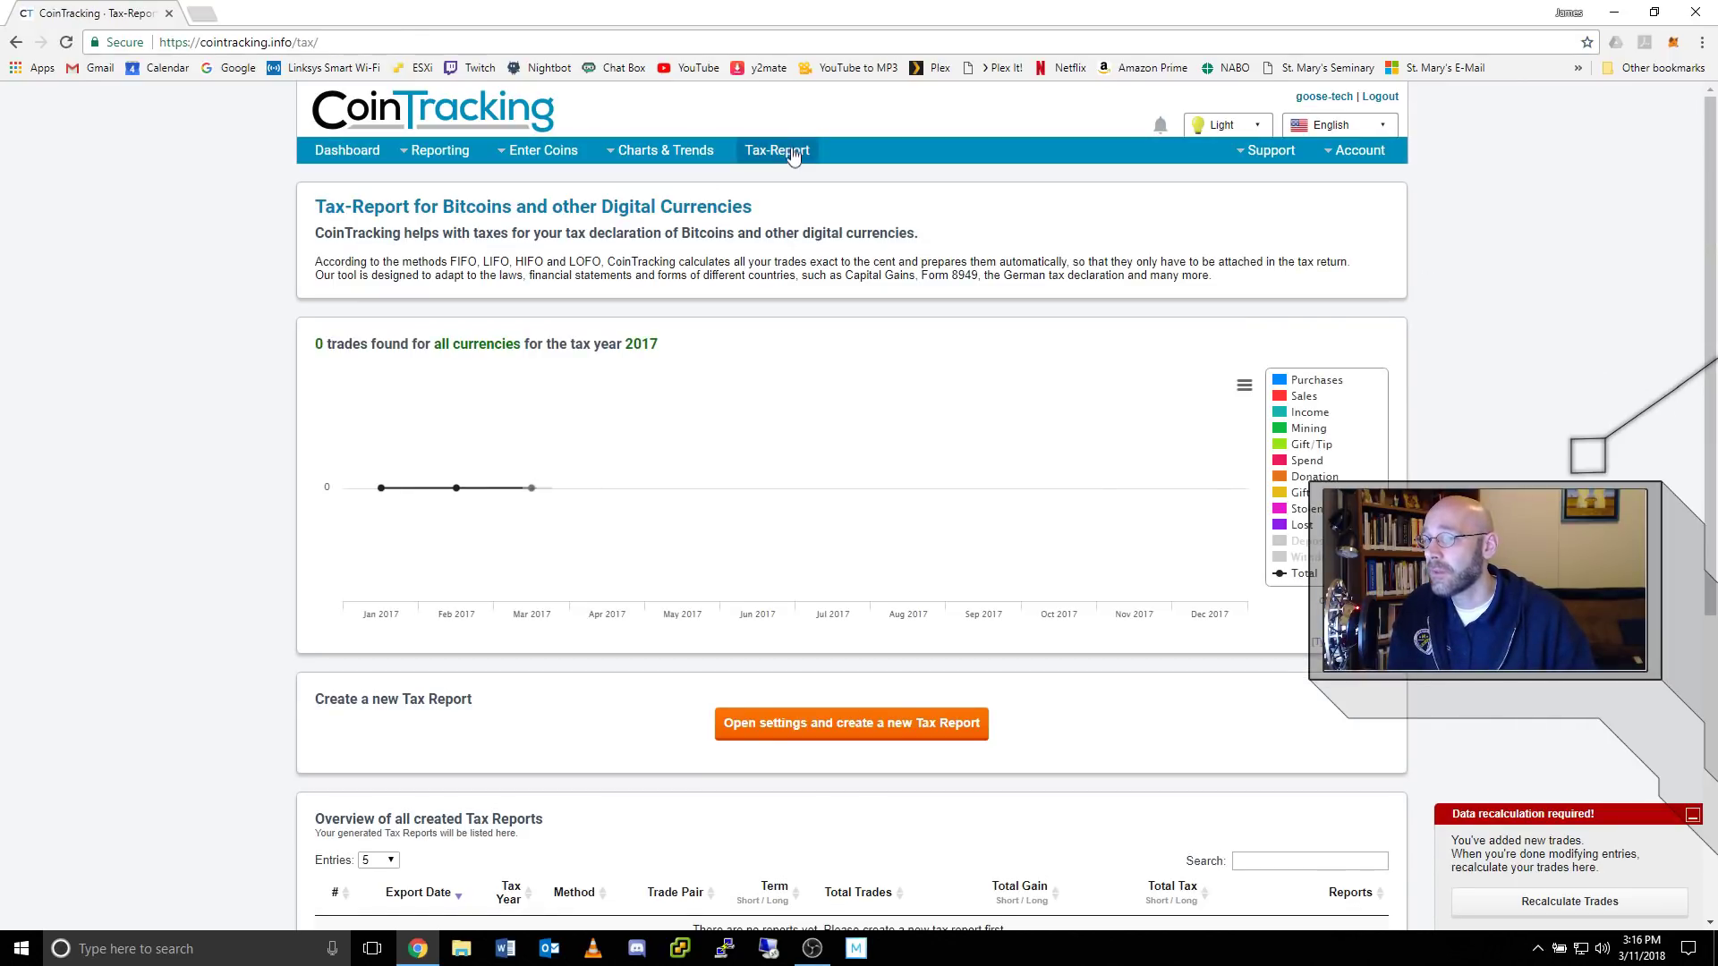
pyautogui.click(1575, 904)
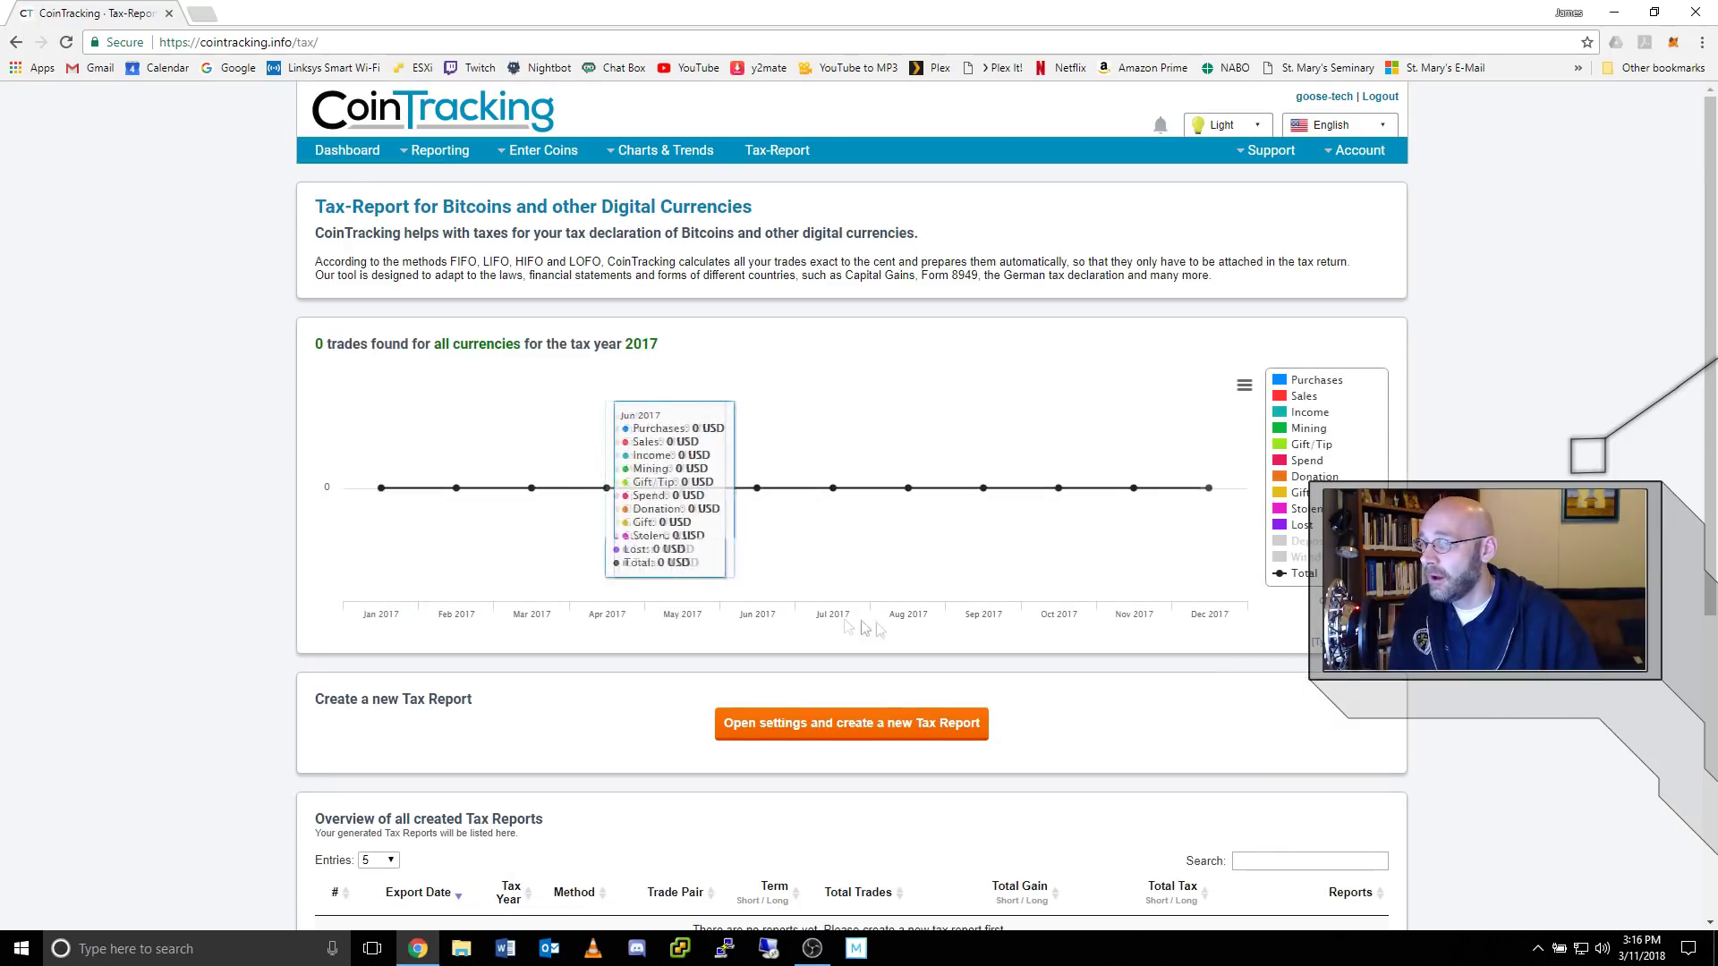
pyautogui.scroll(-2, 1067, 682)
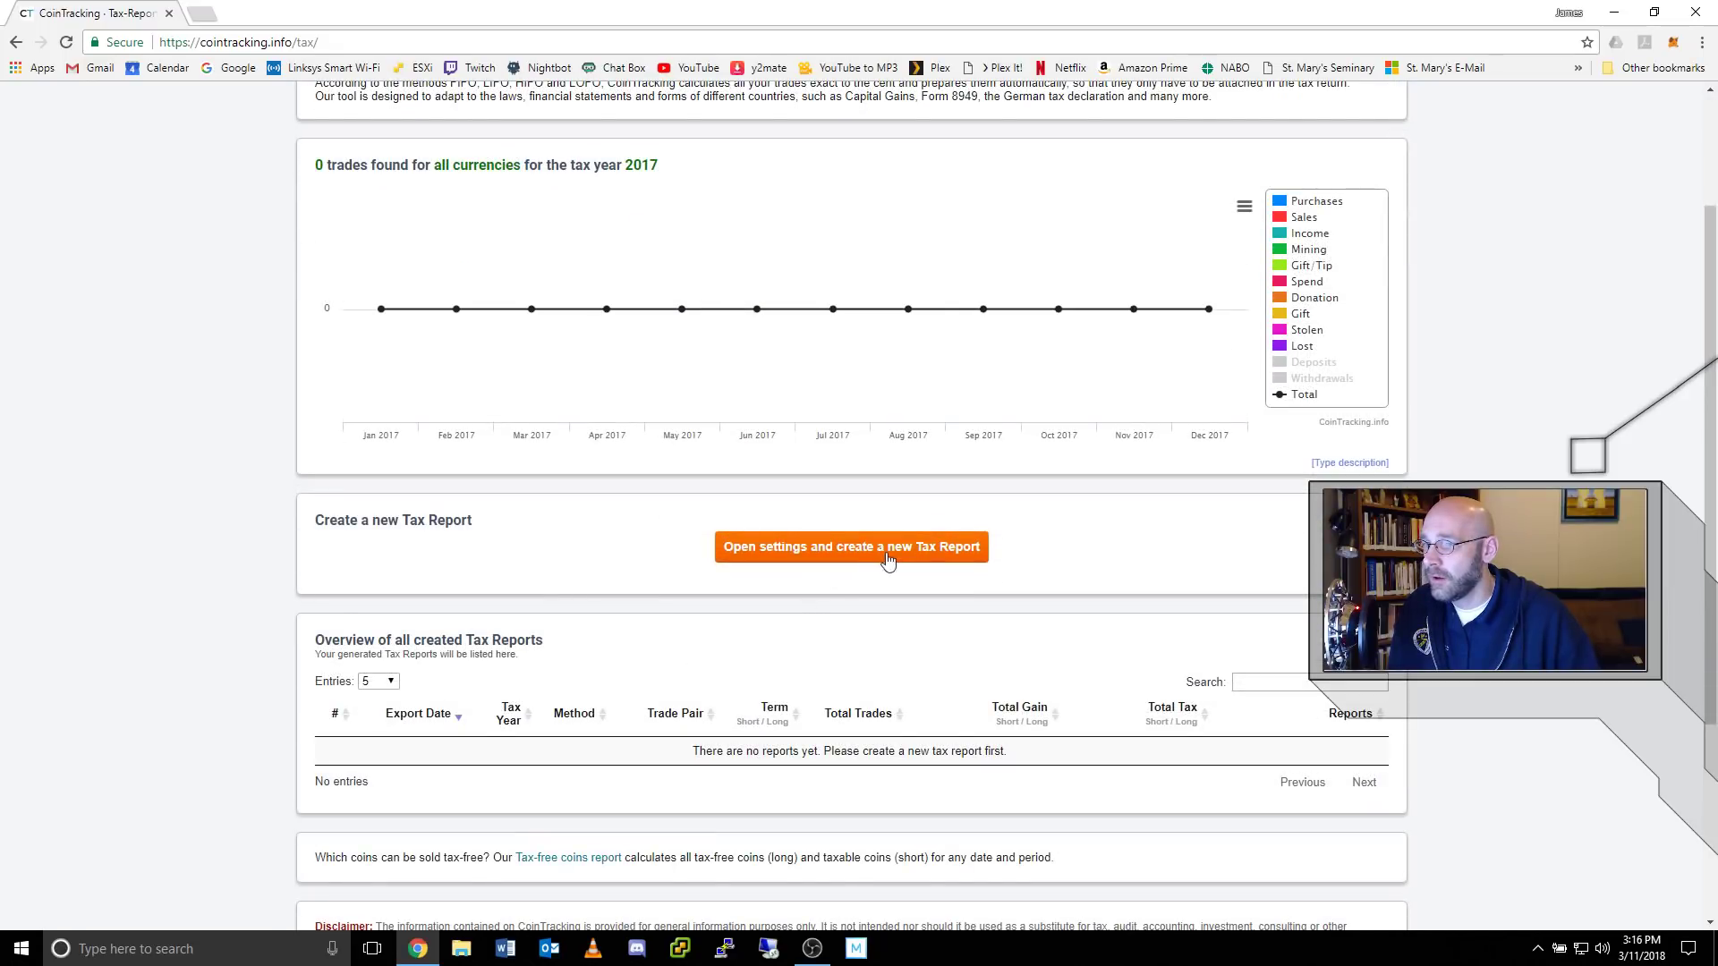
pyautogui.click(886, 555)
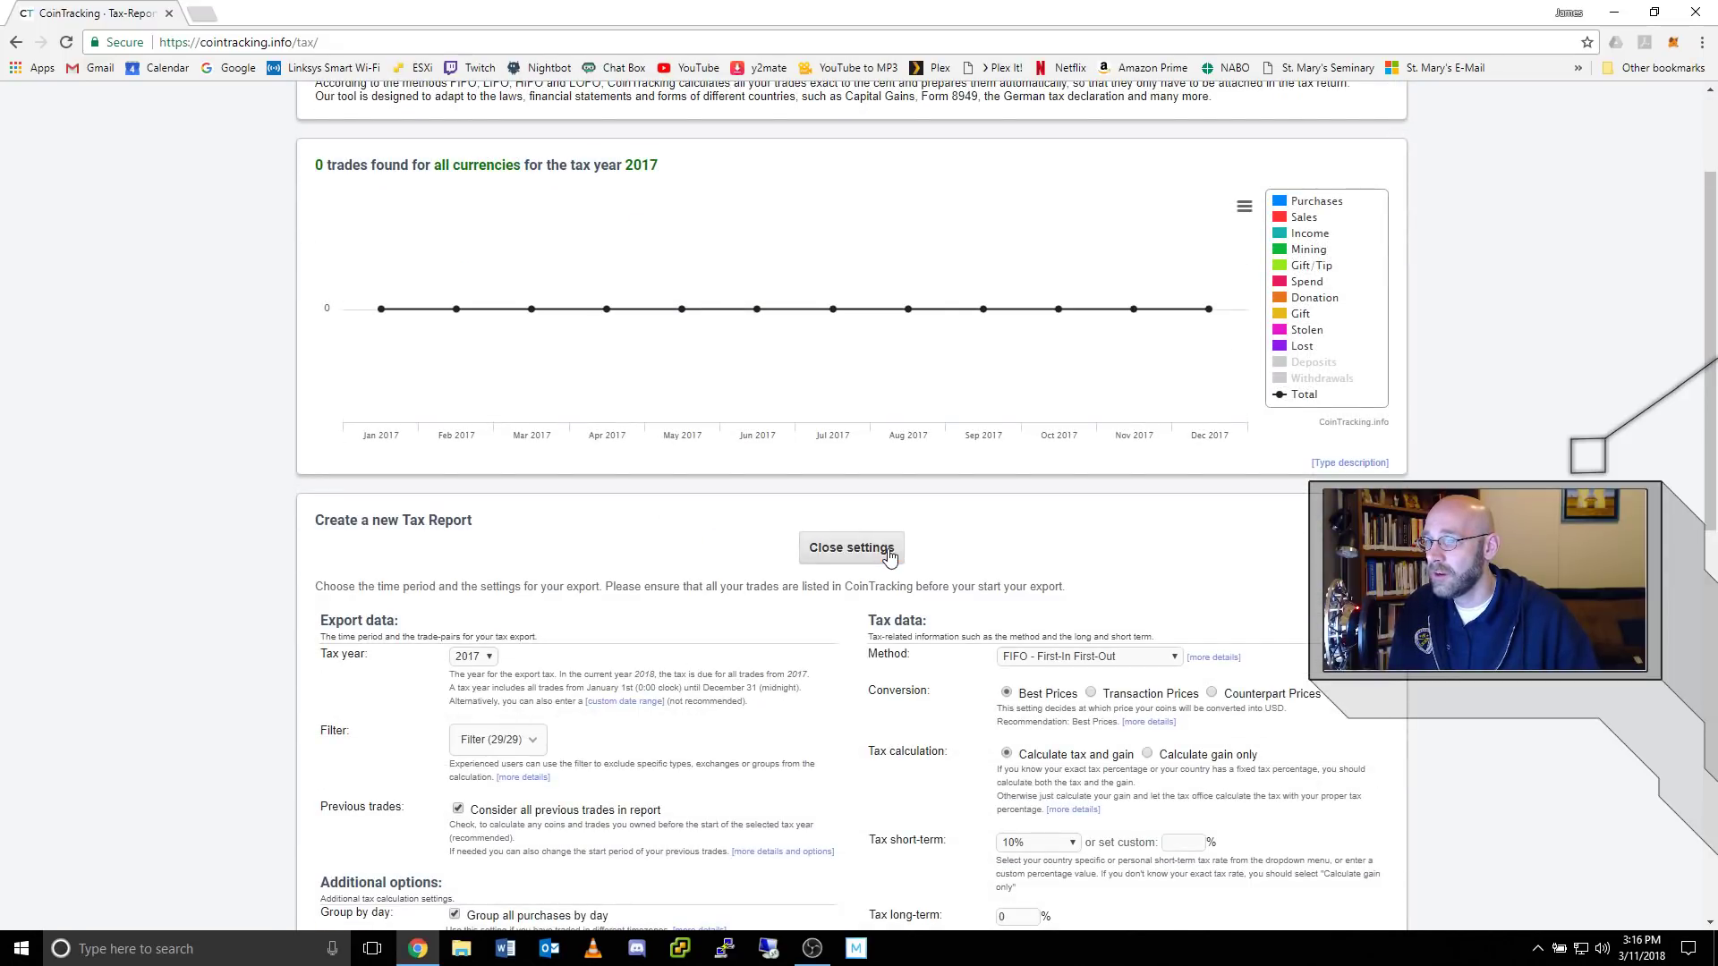
pyautogui.click(473, 656)
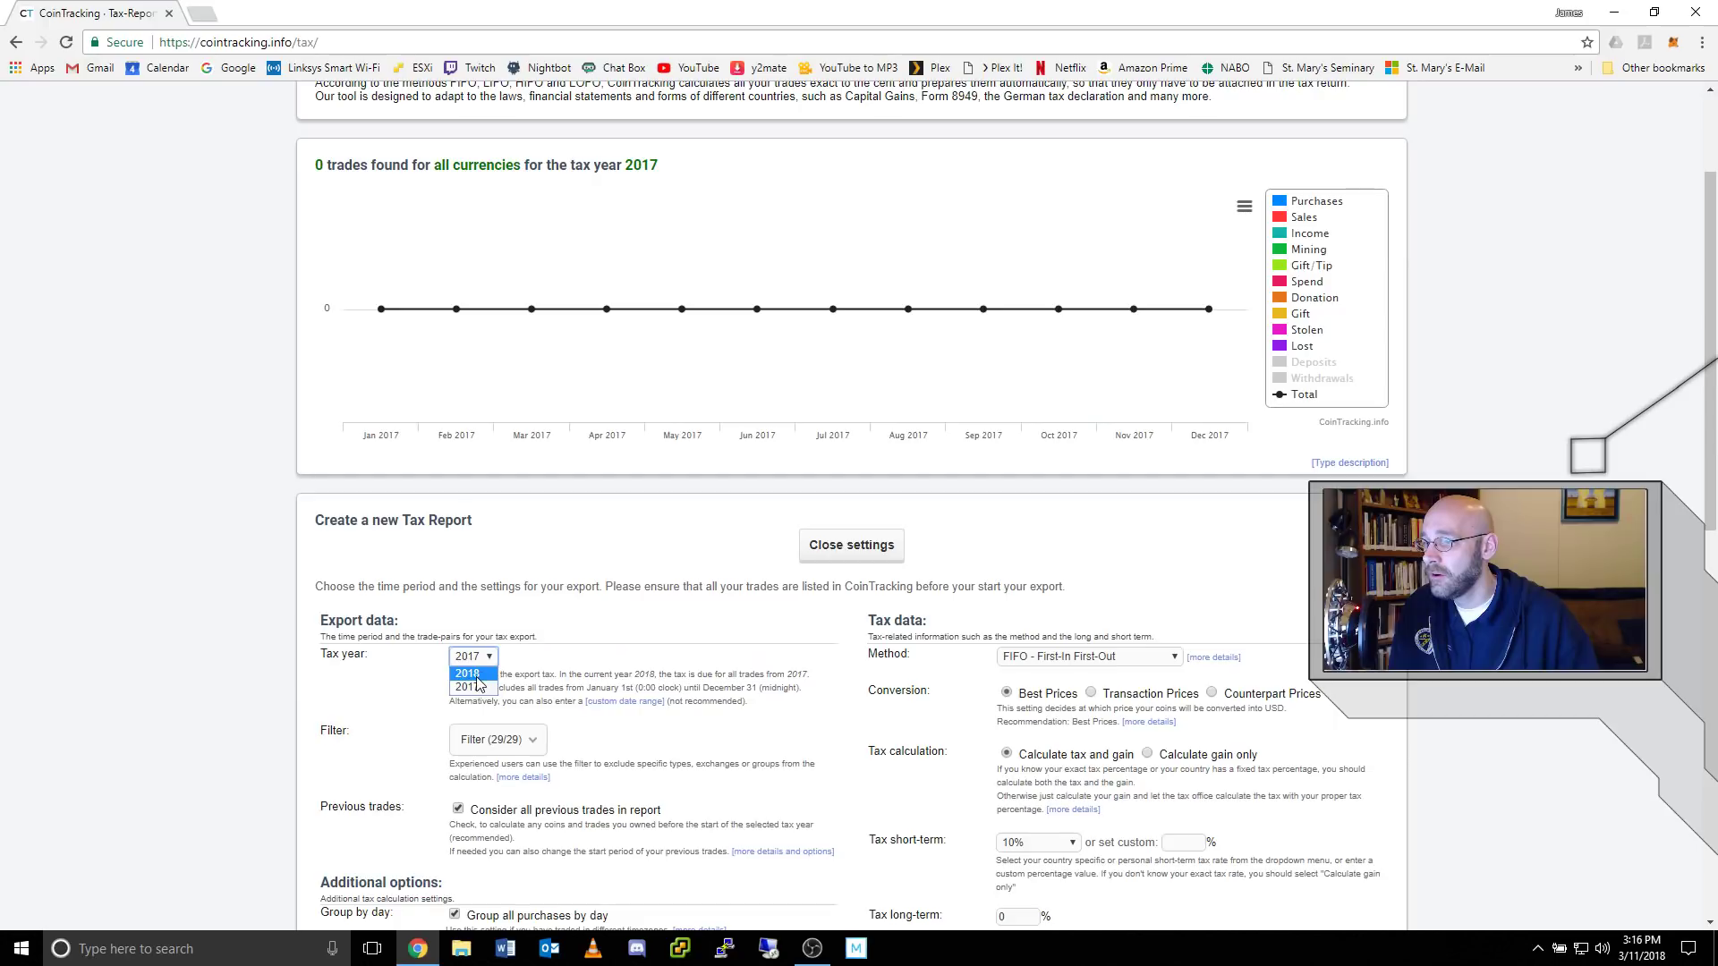
pyautogui.click(470, 669)
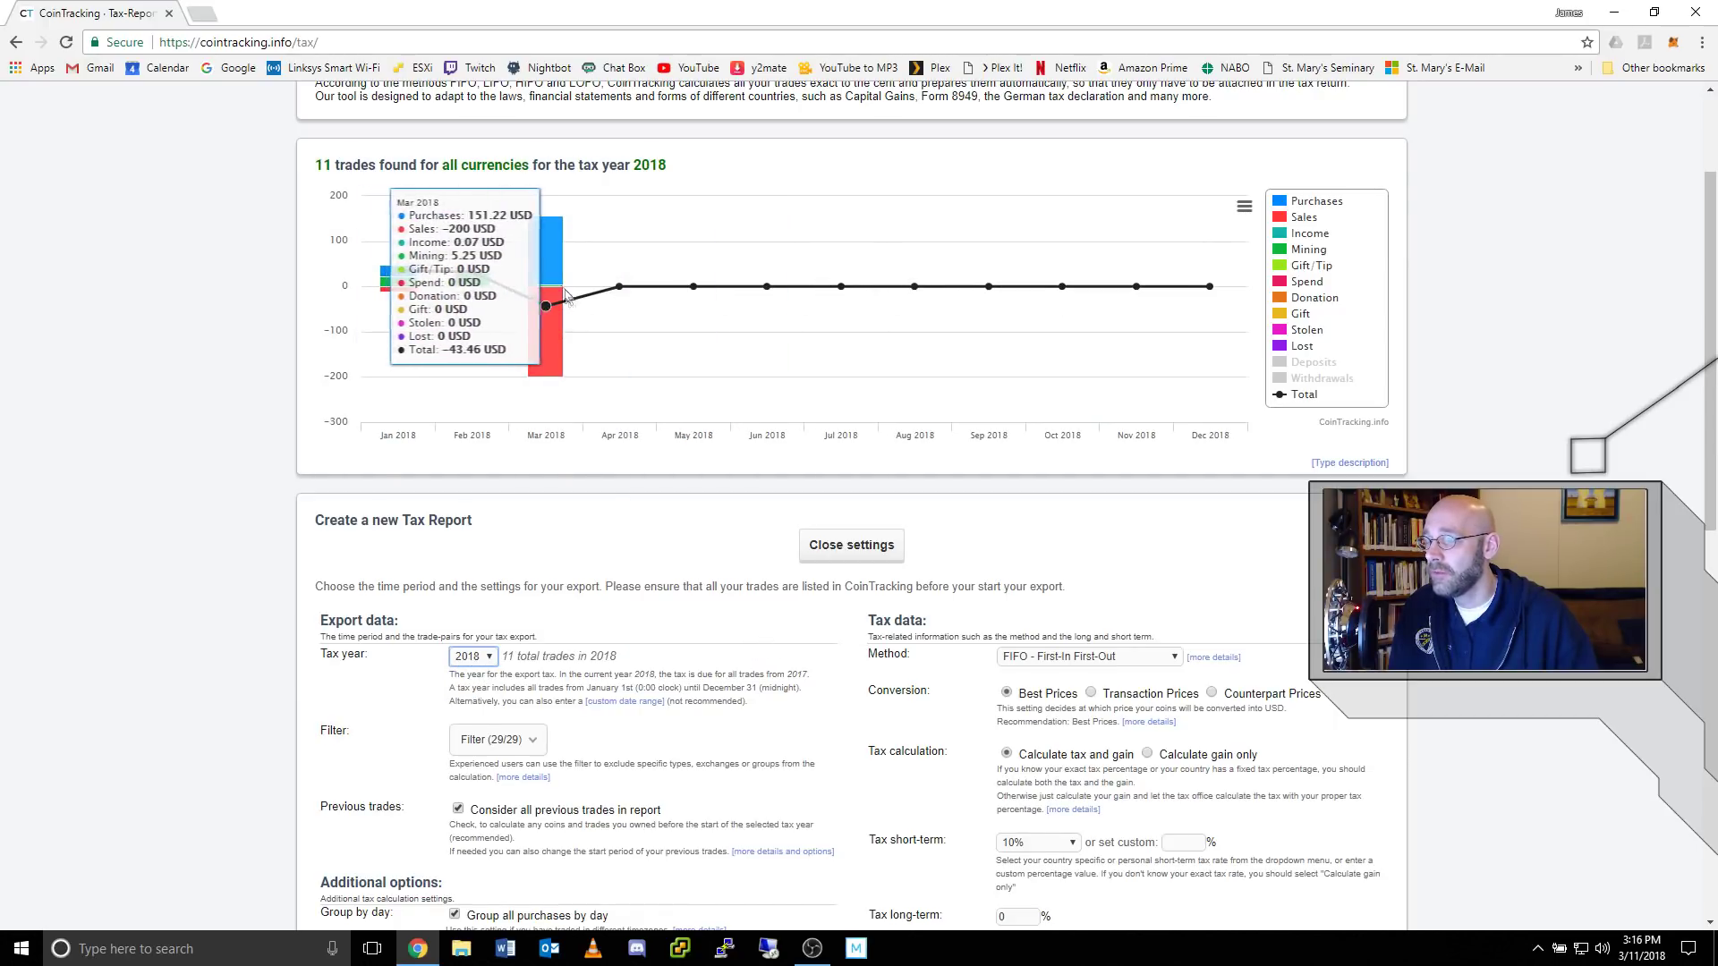
# Choose FIFO, Transaction Prices conversion and tax-and-gain calculation, then generate the report
pyautogui.scroll(-4, 1004, 518)
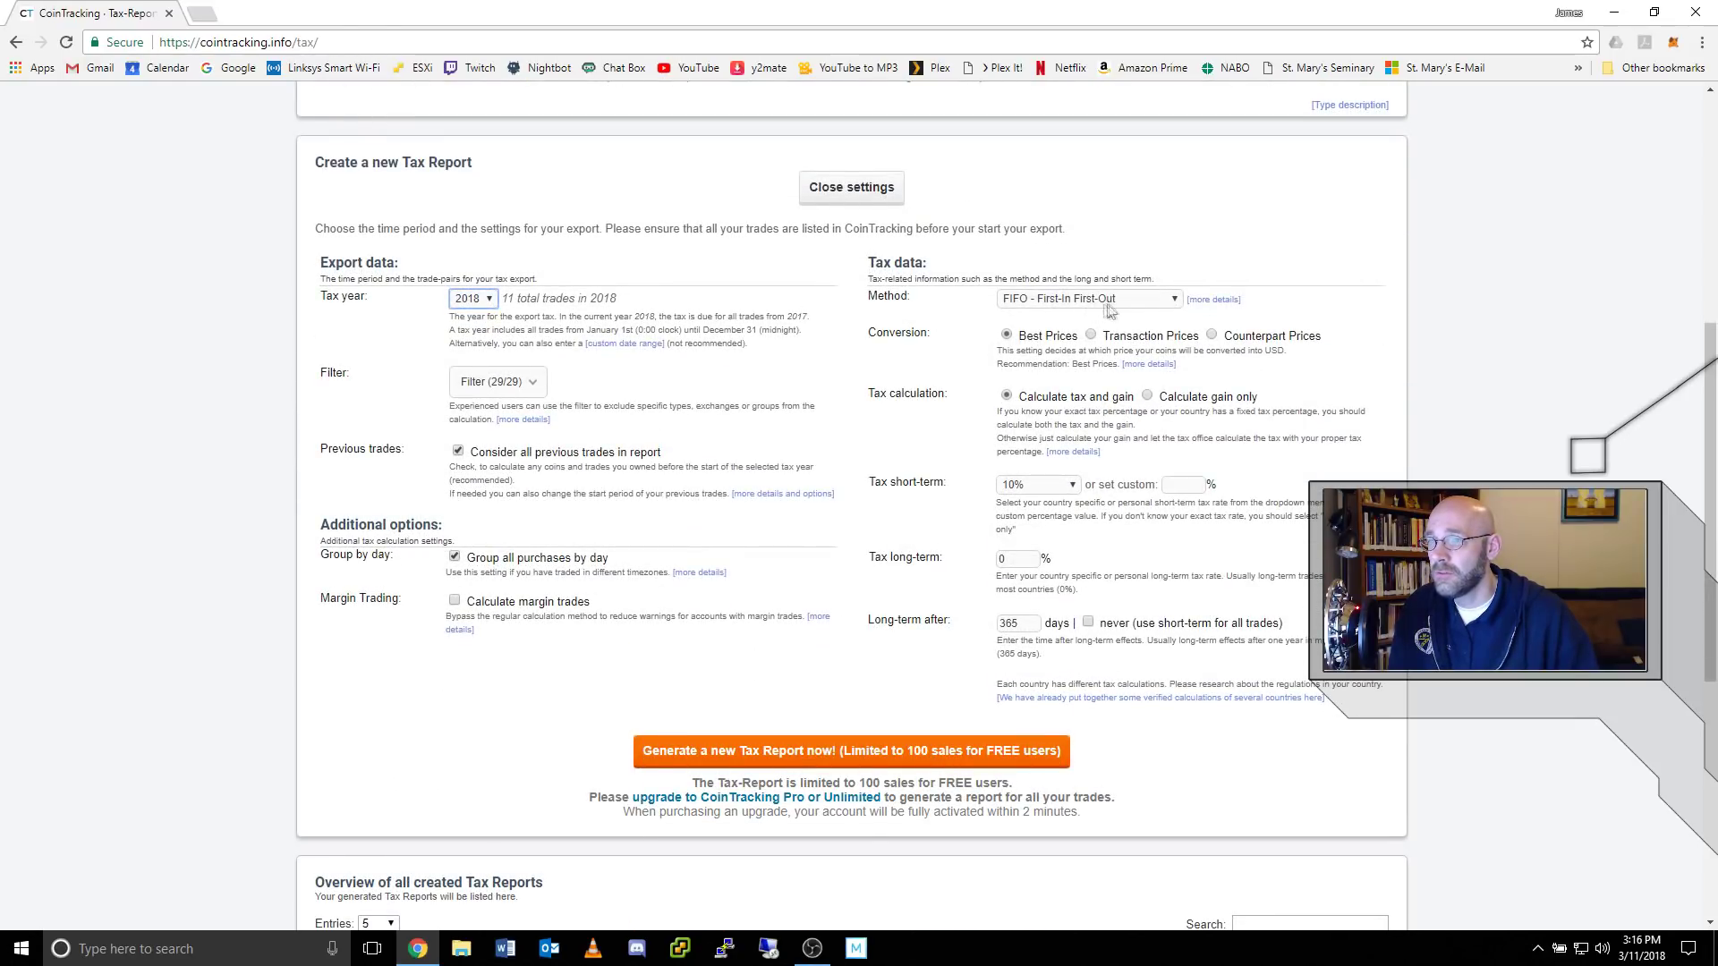
pyautogui.click(1175, 299)
pyautogui.click(1116, 326)
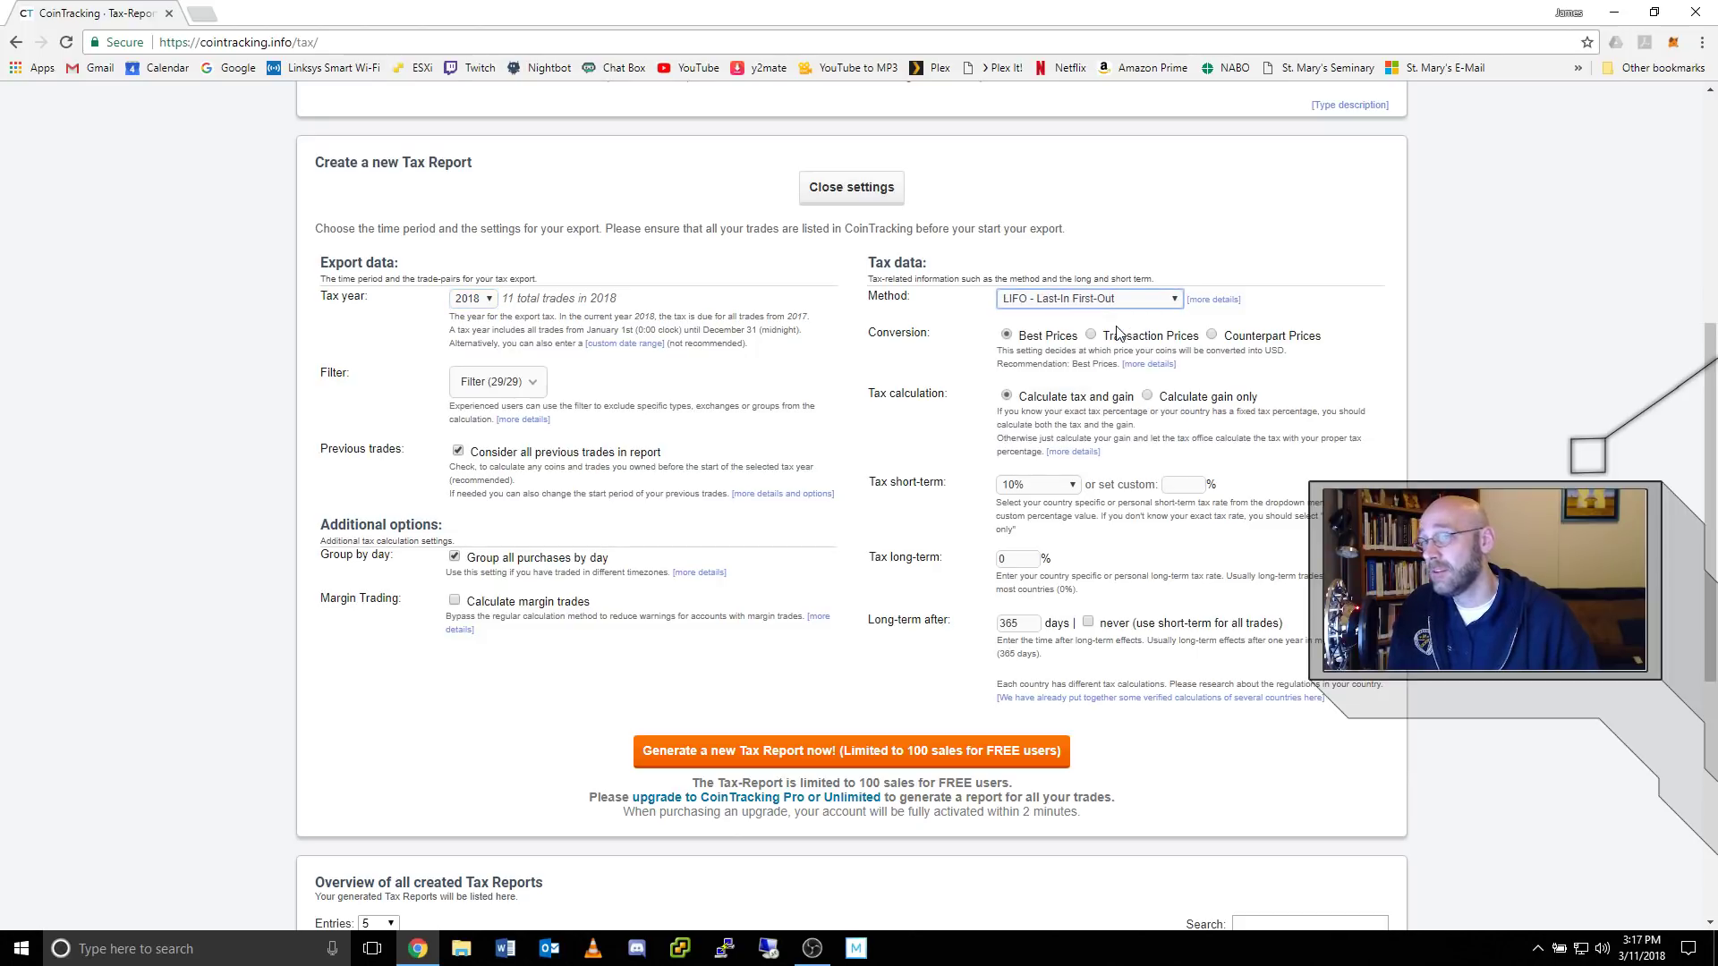
pyautogui.click(1176, 301)
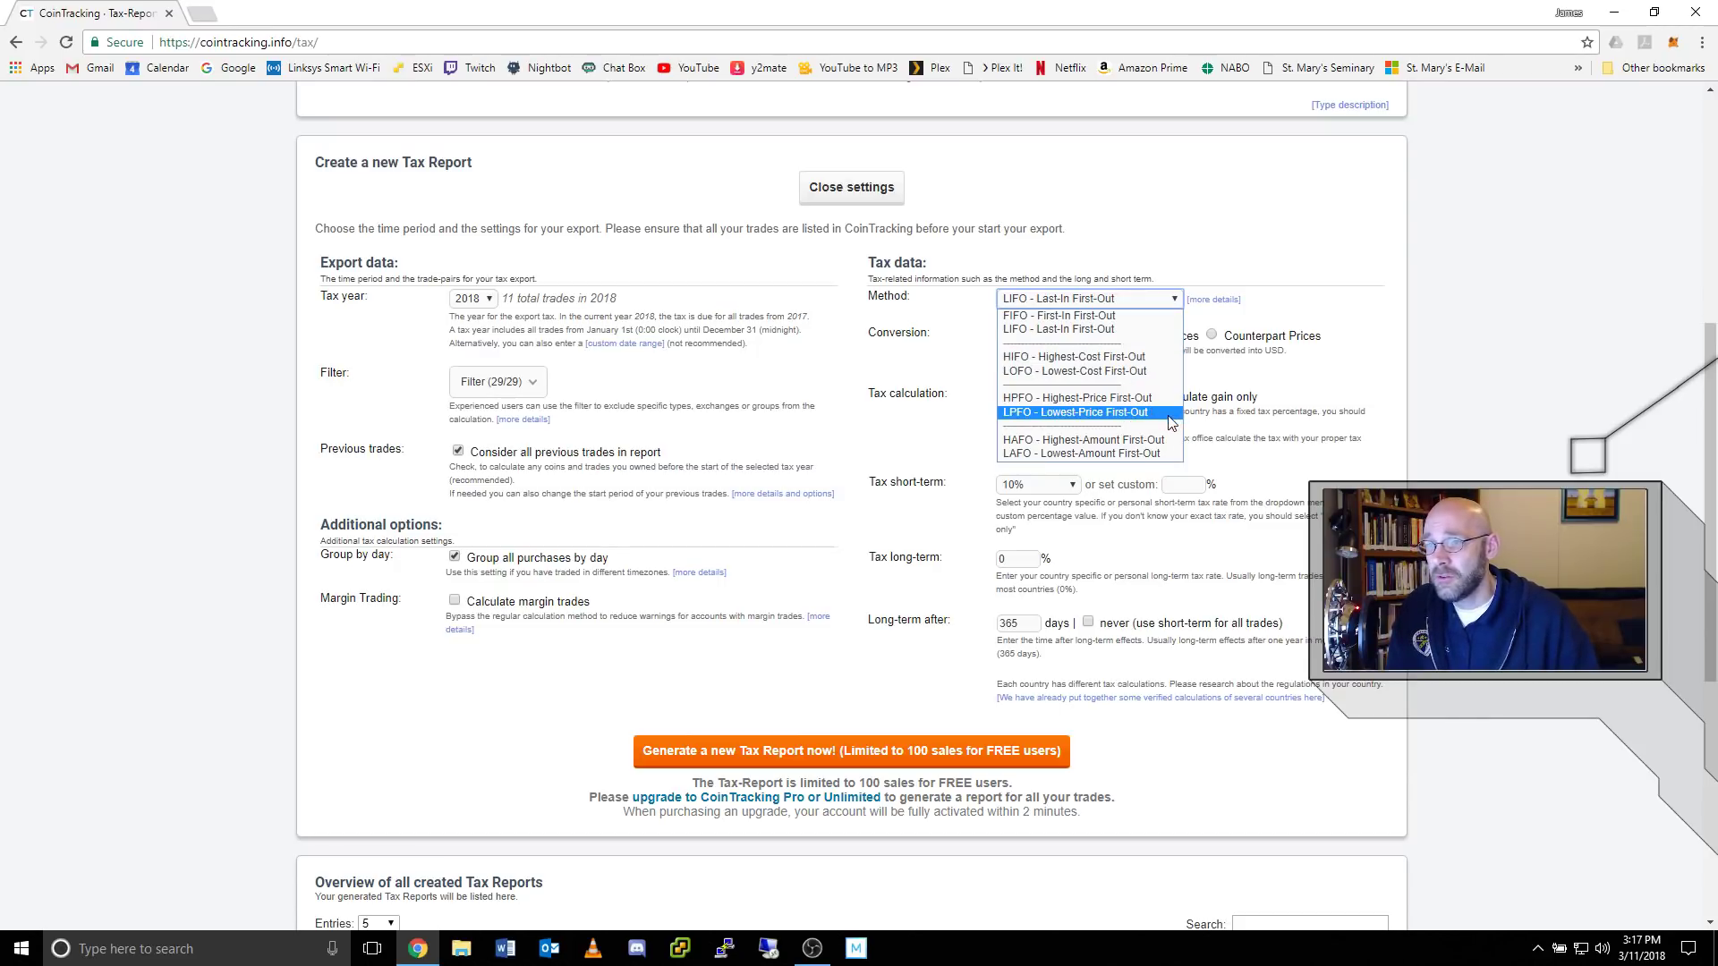
pyautogui.click(1129, 316)
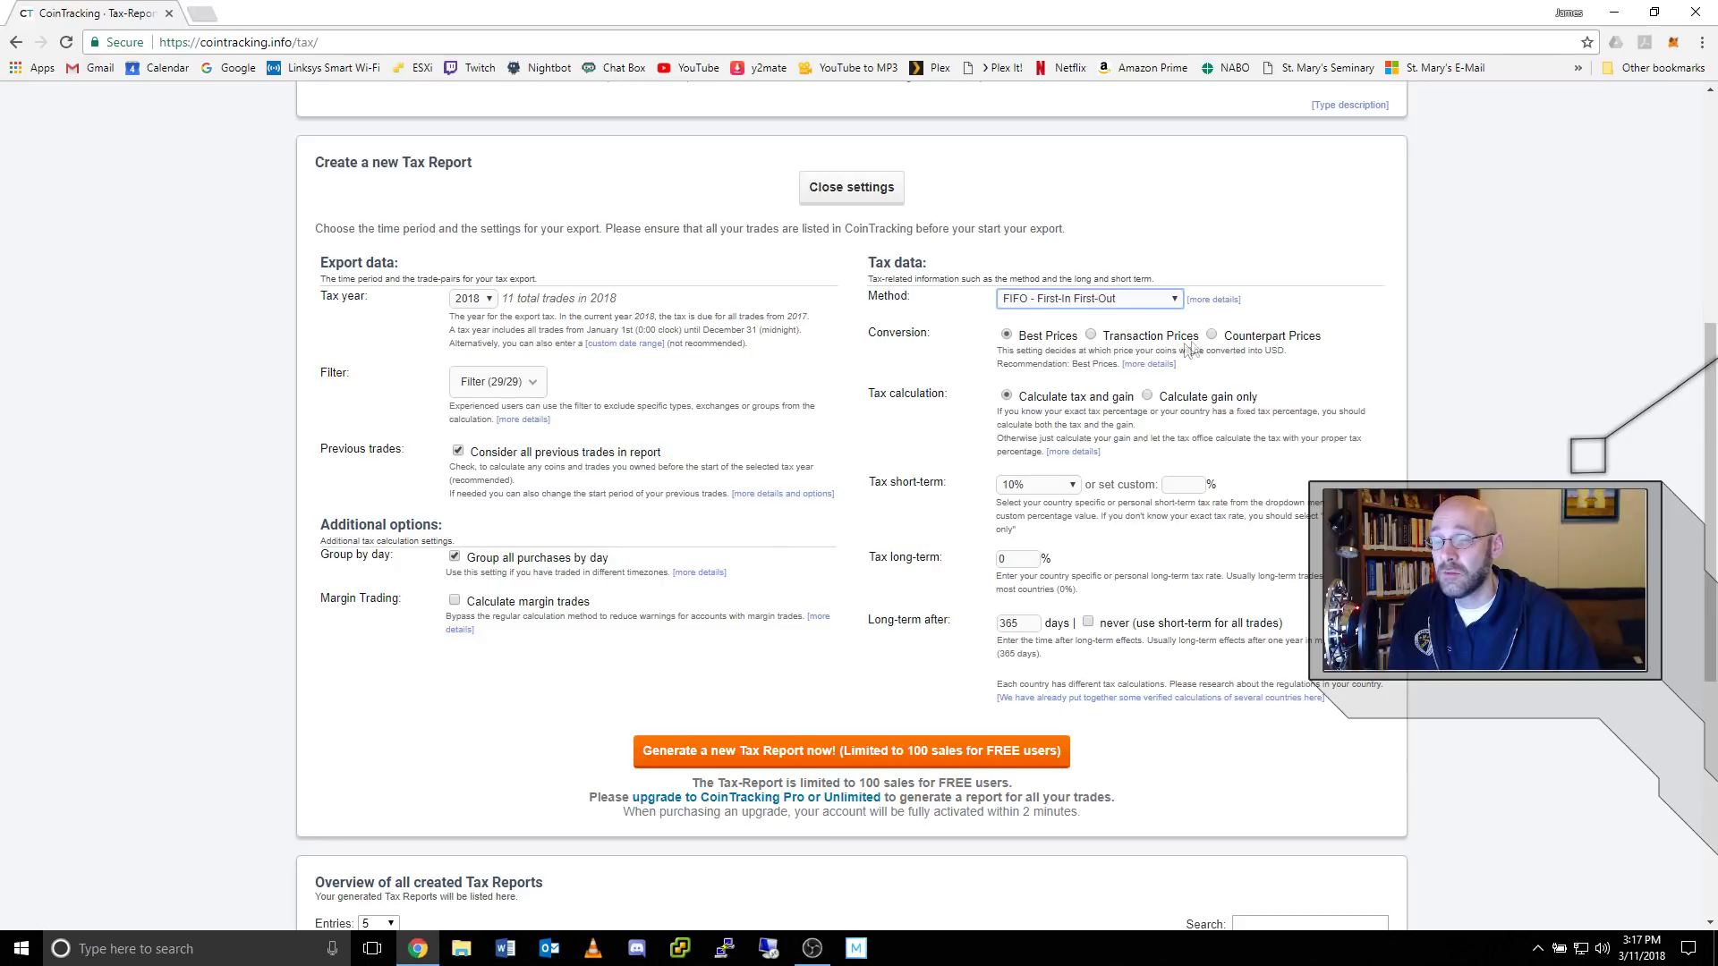
pyautogui.click(1093, 336)
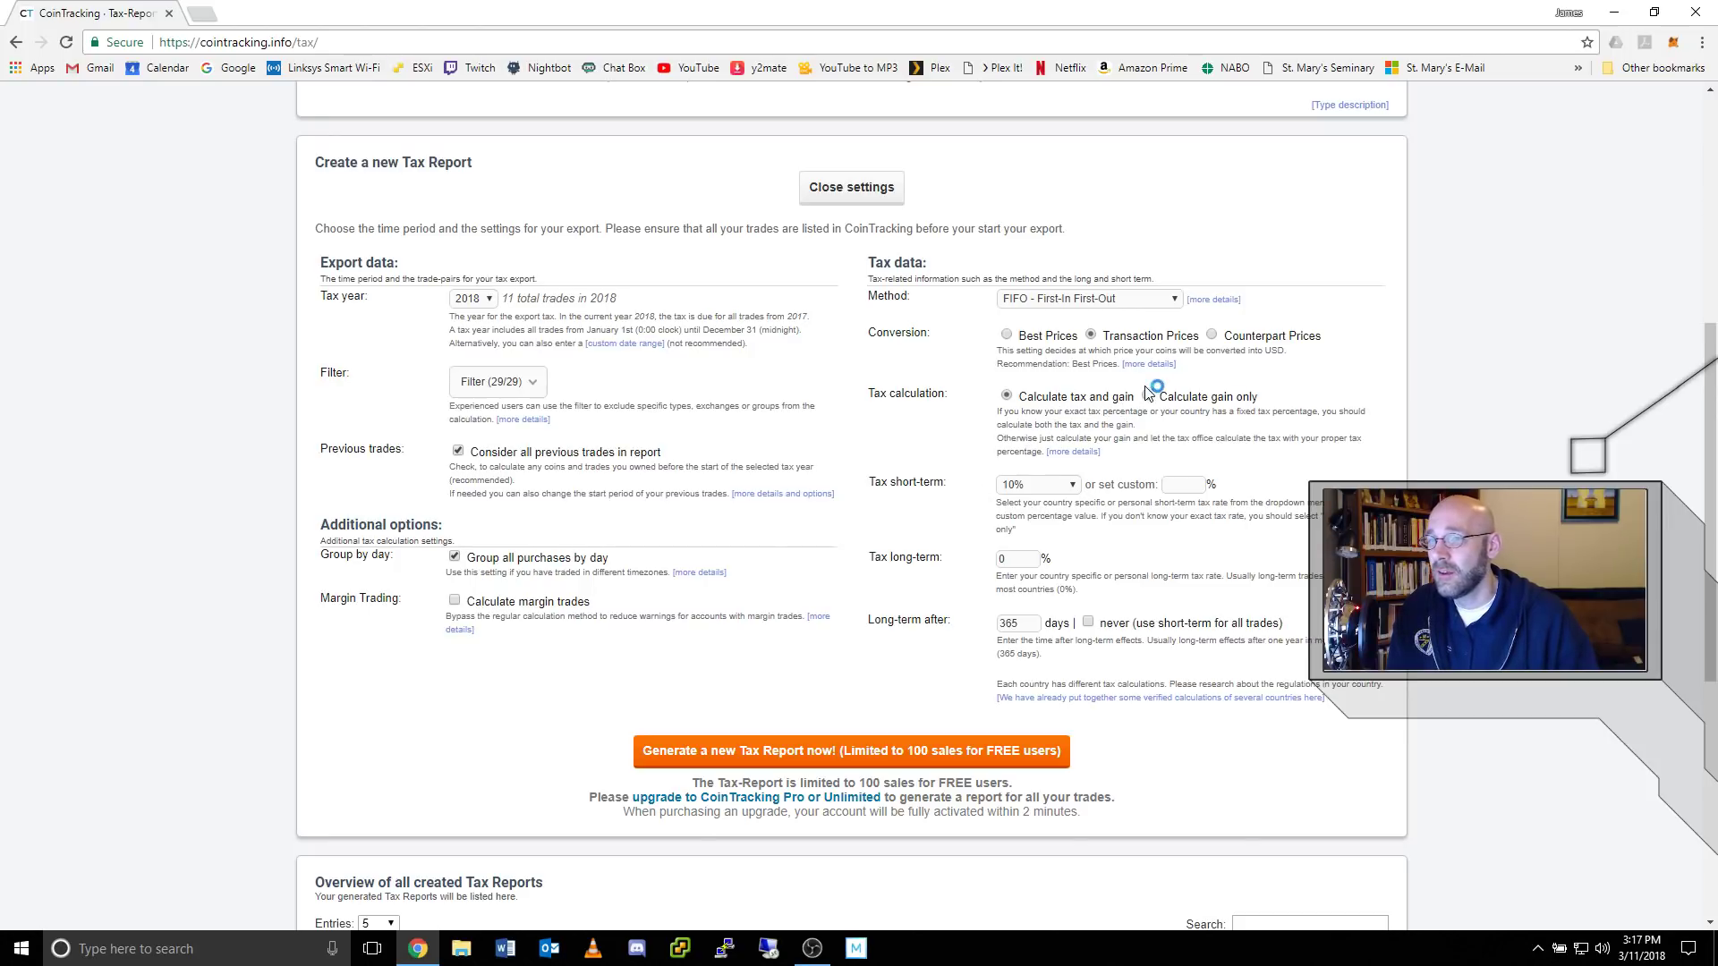
pyautogui.click(1114, 397)
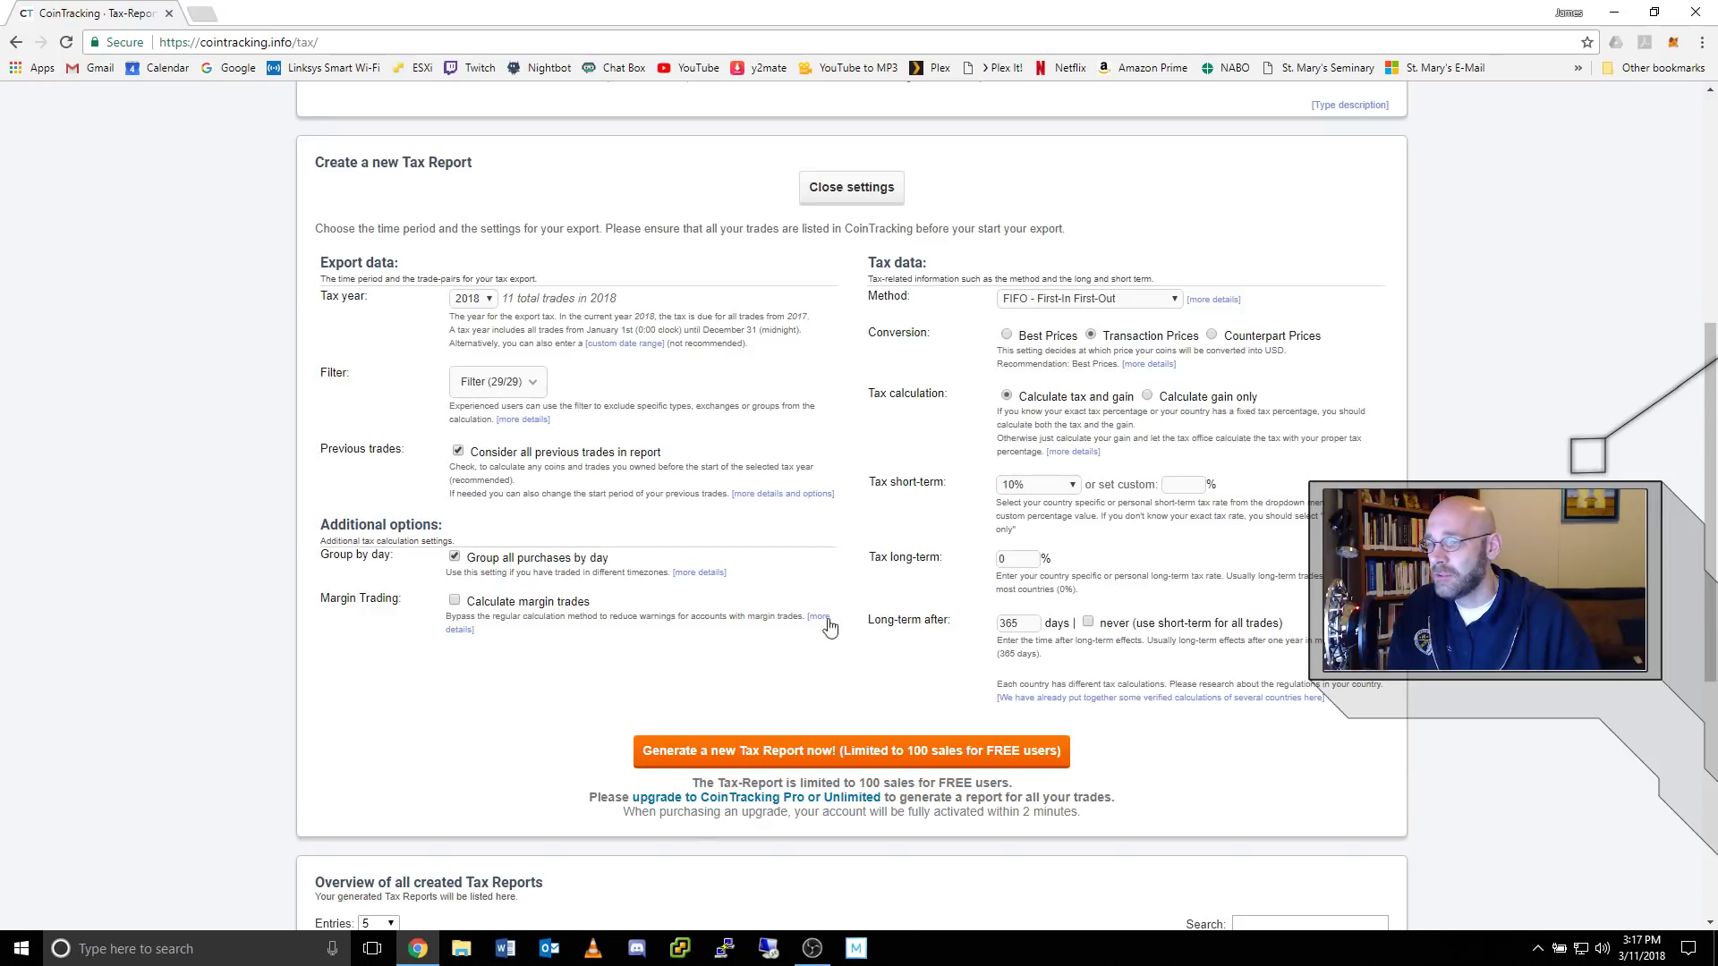
pyautogui.click(871, 759)
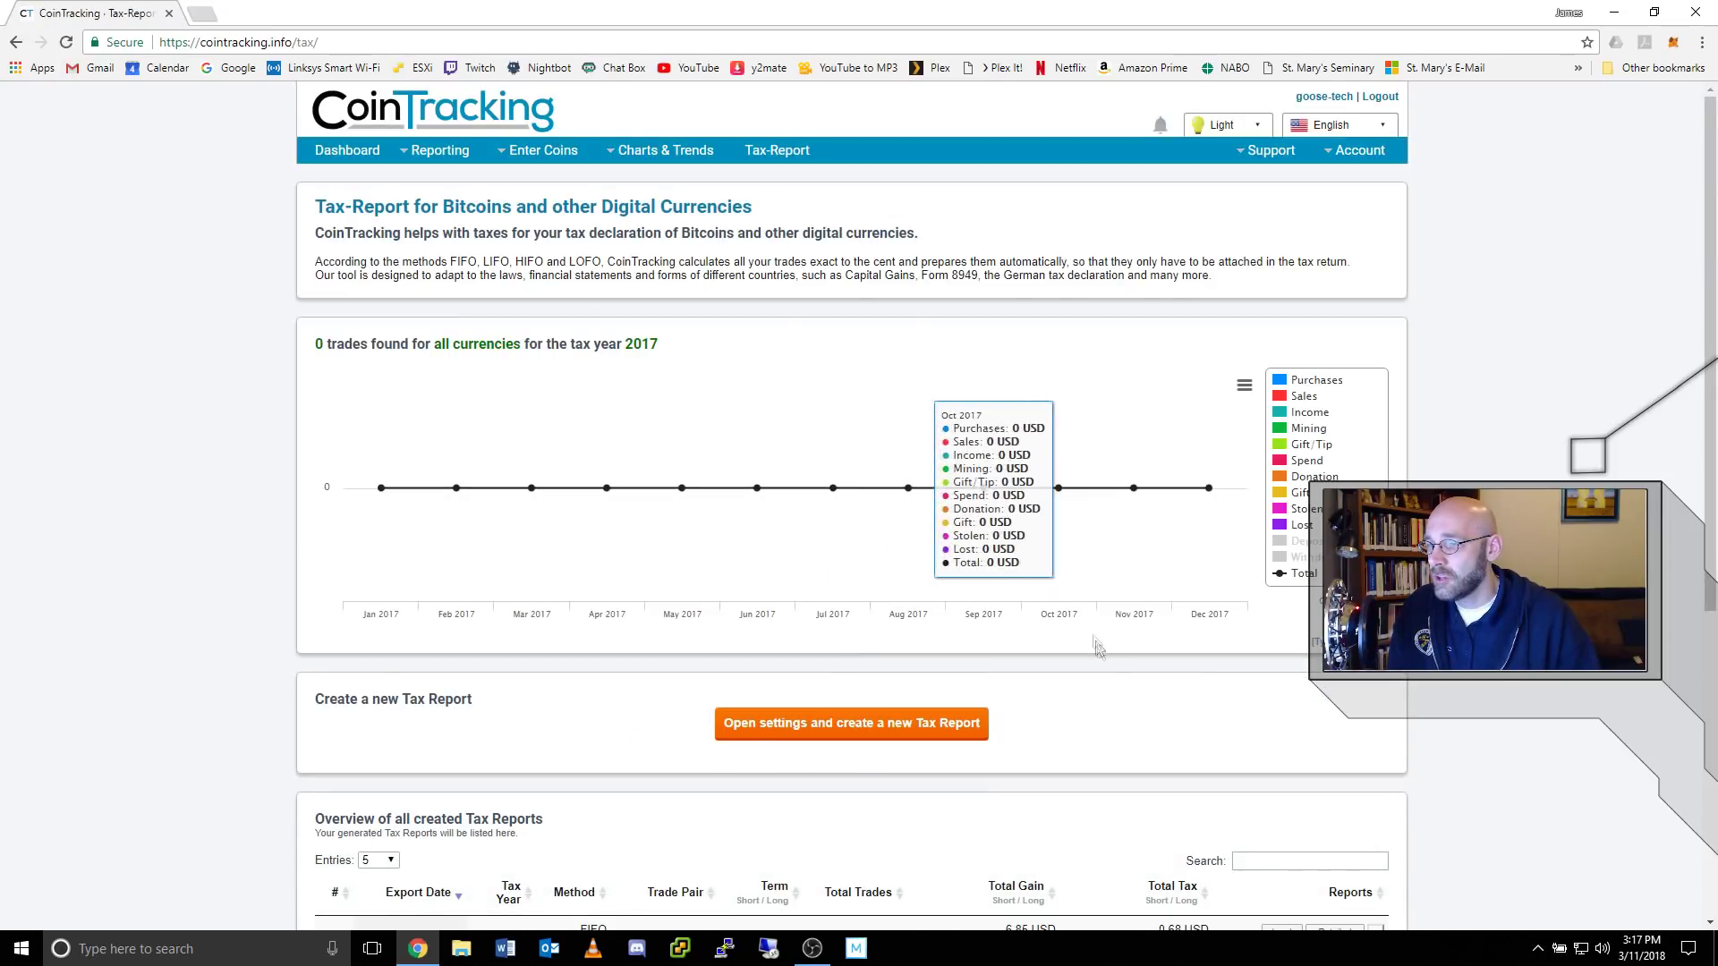
# Load the 2018 FIFO report and scroll to its Income Report of 8 entries
pyautogui.scroll(-2, 1108, 658)
pyautogui.scroll(-4, 1108, 658)
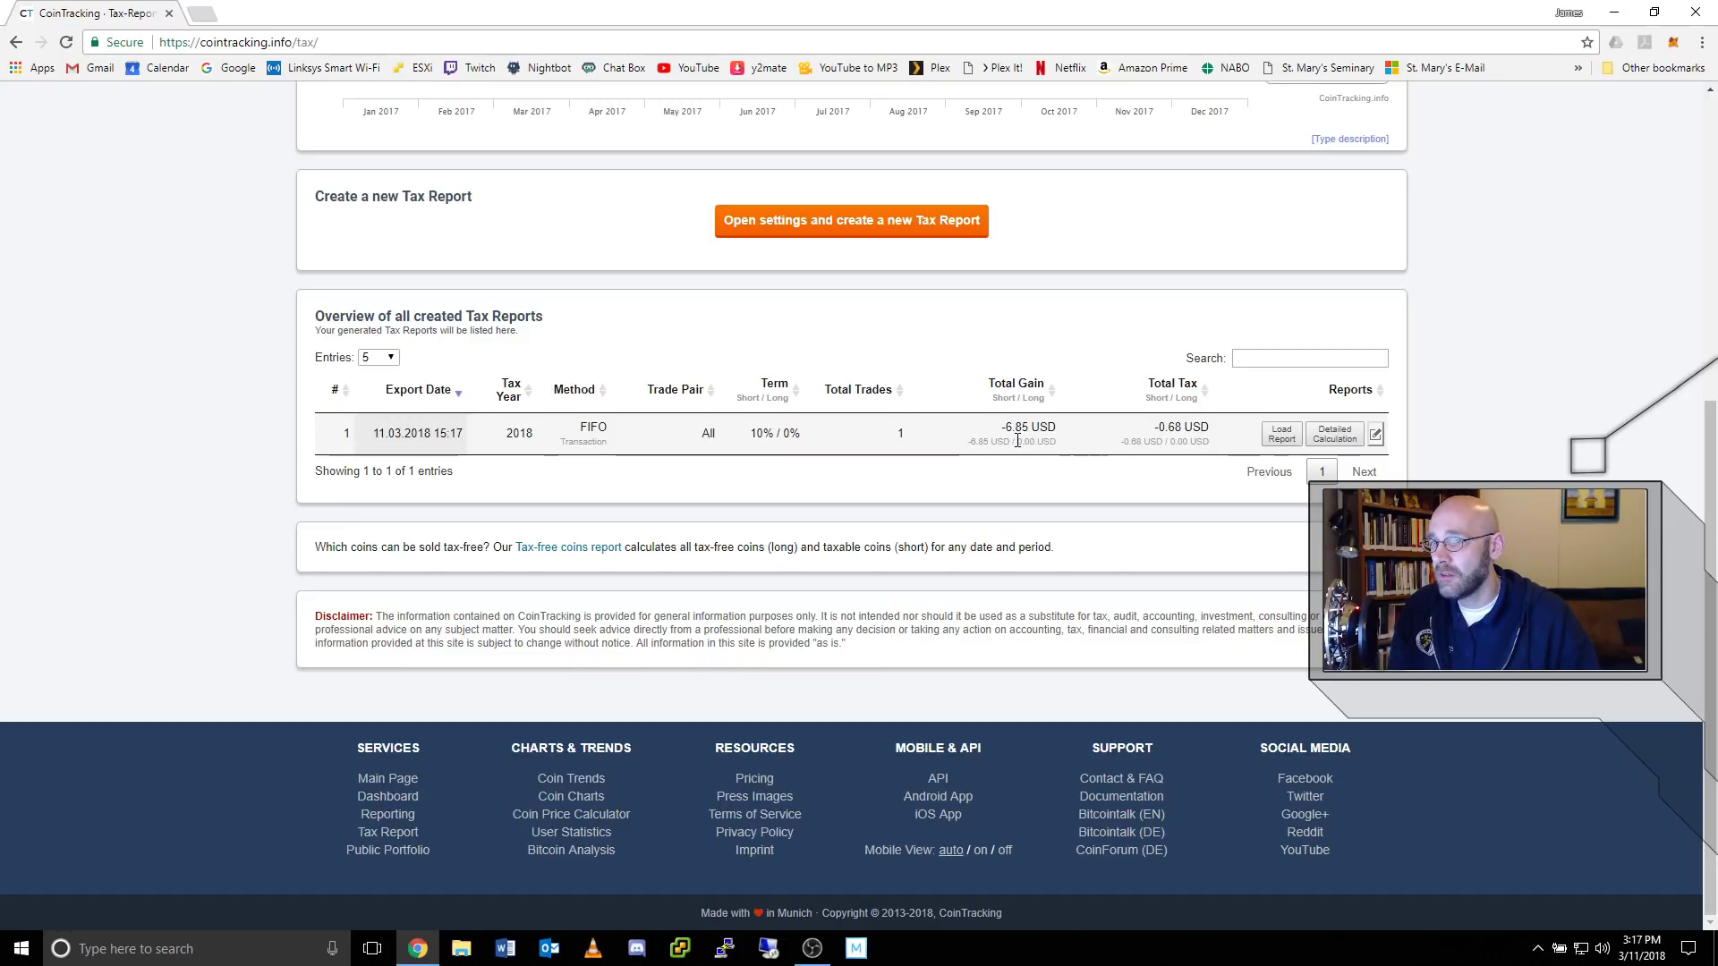
pyautogui.click(1283, 437)
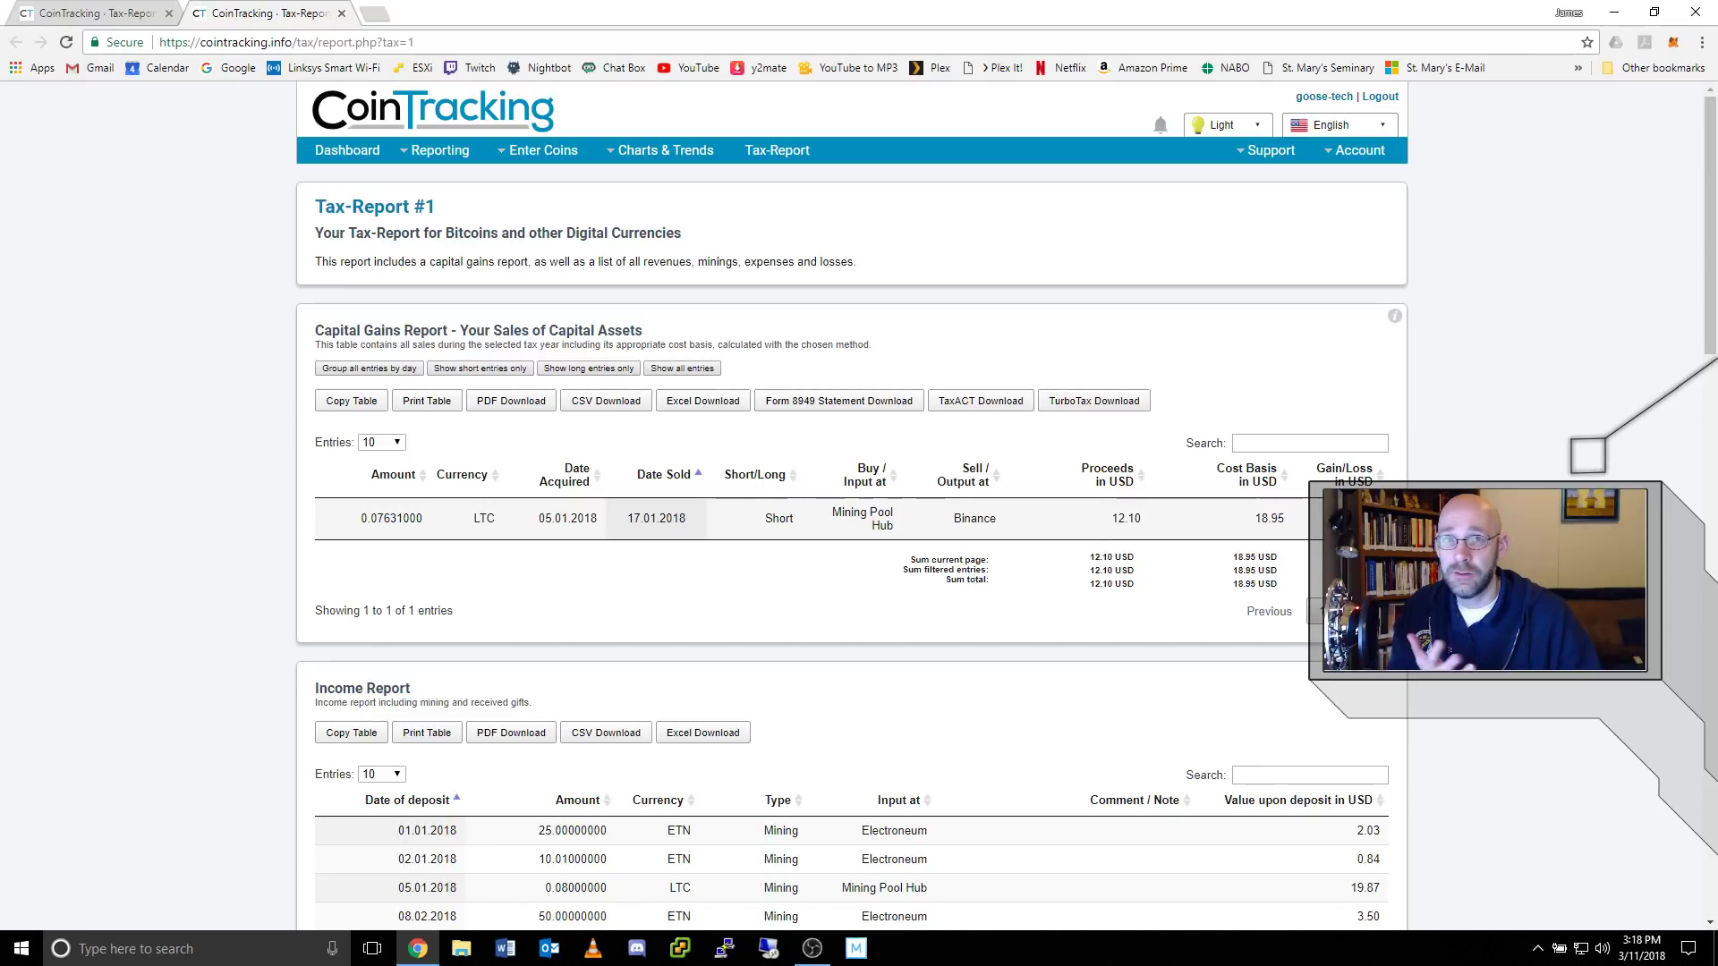
pyautogui.scroll(-6, 775, 333)
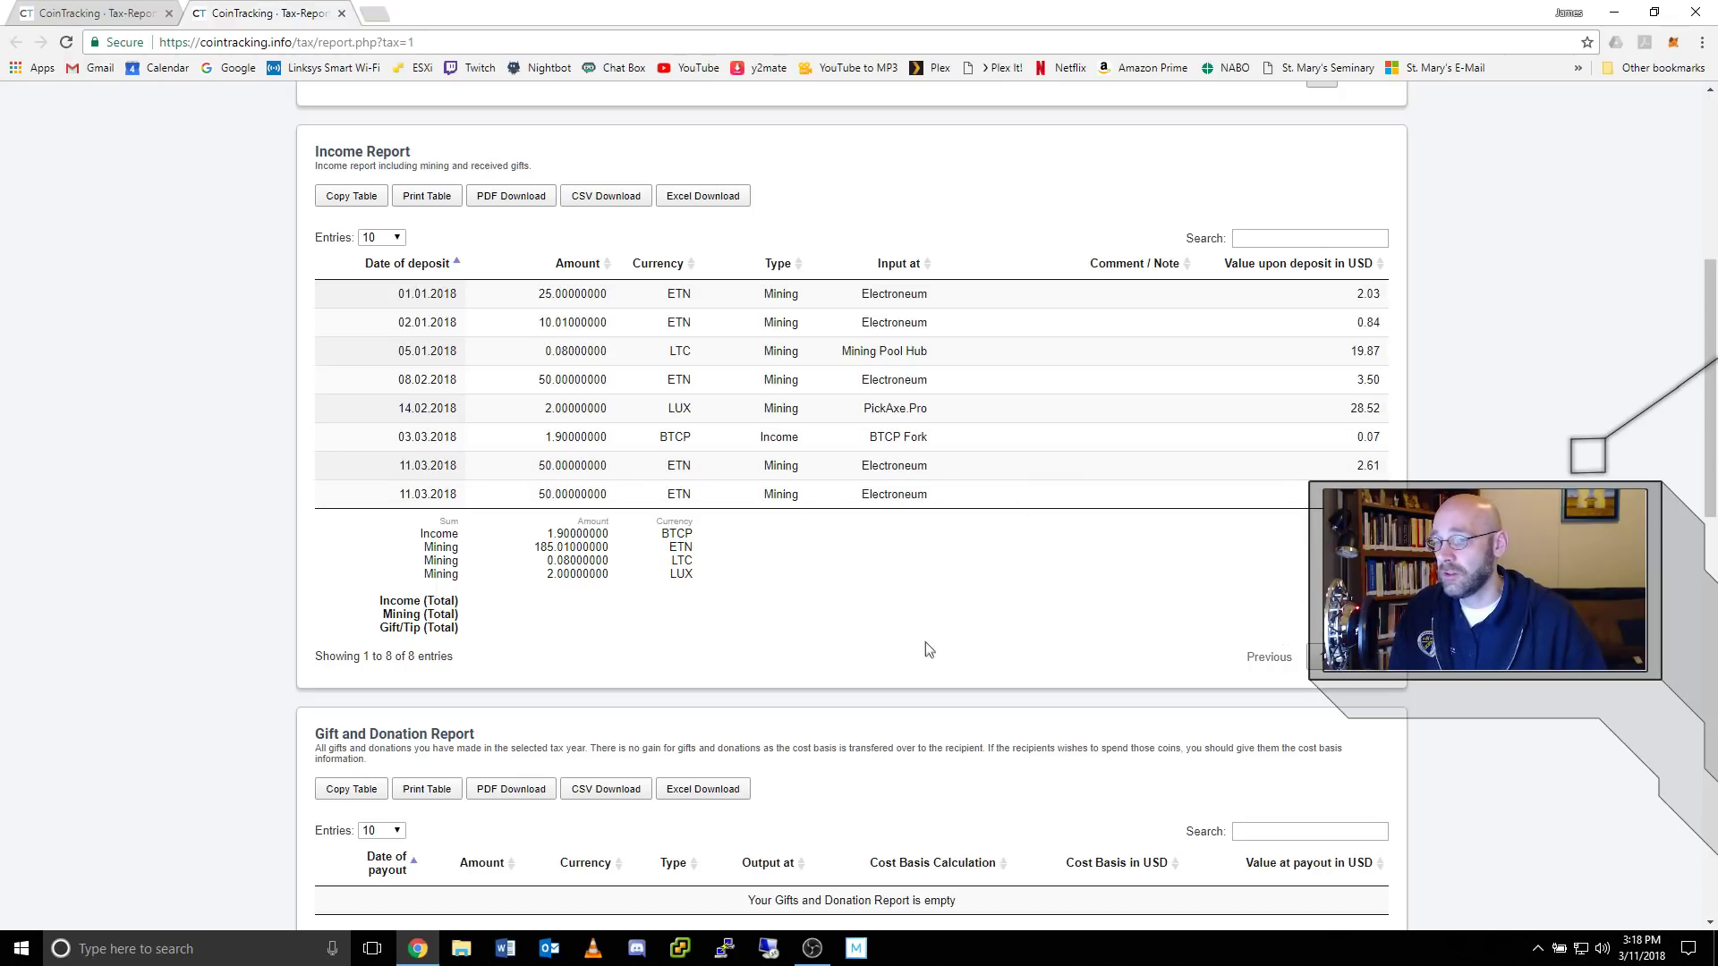
pyautogui.scroll(6, 850, 501)
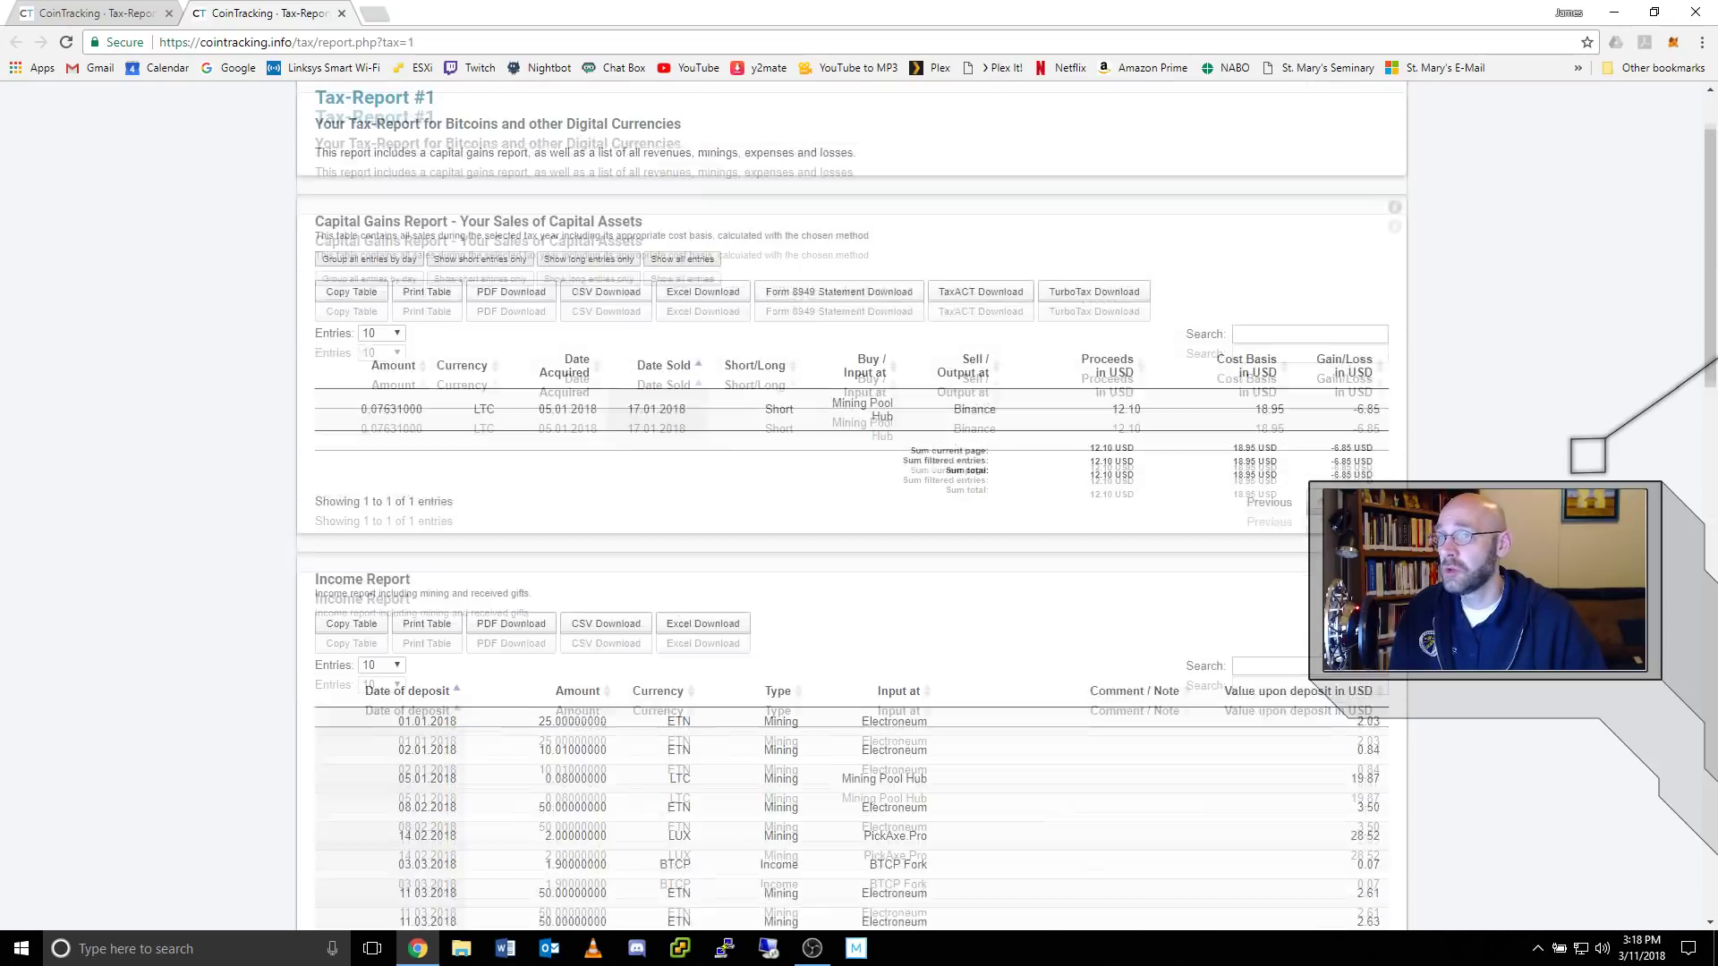